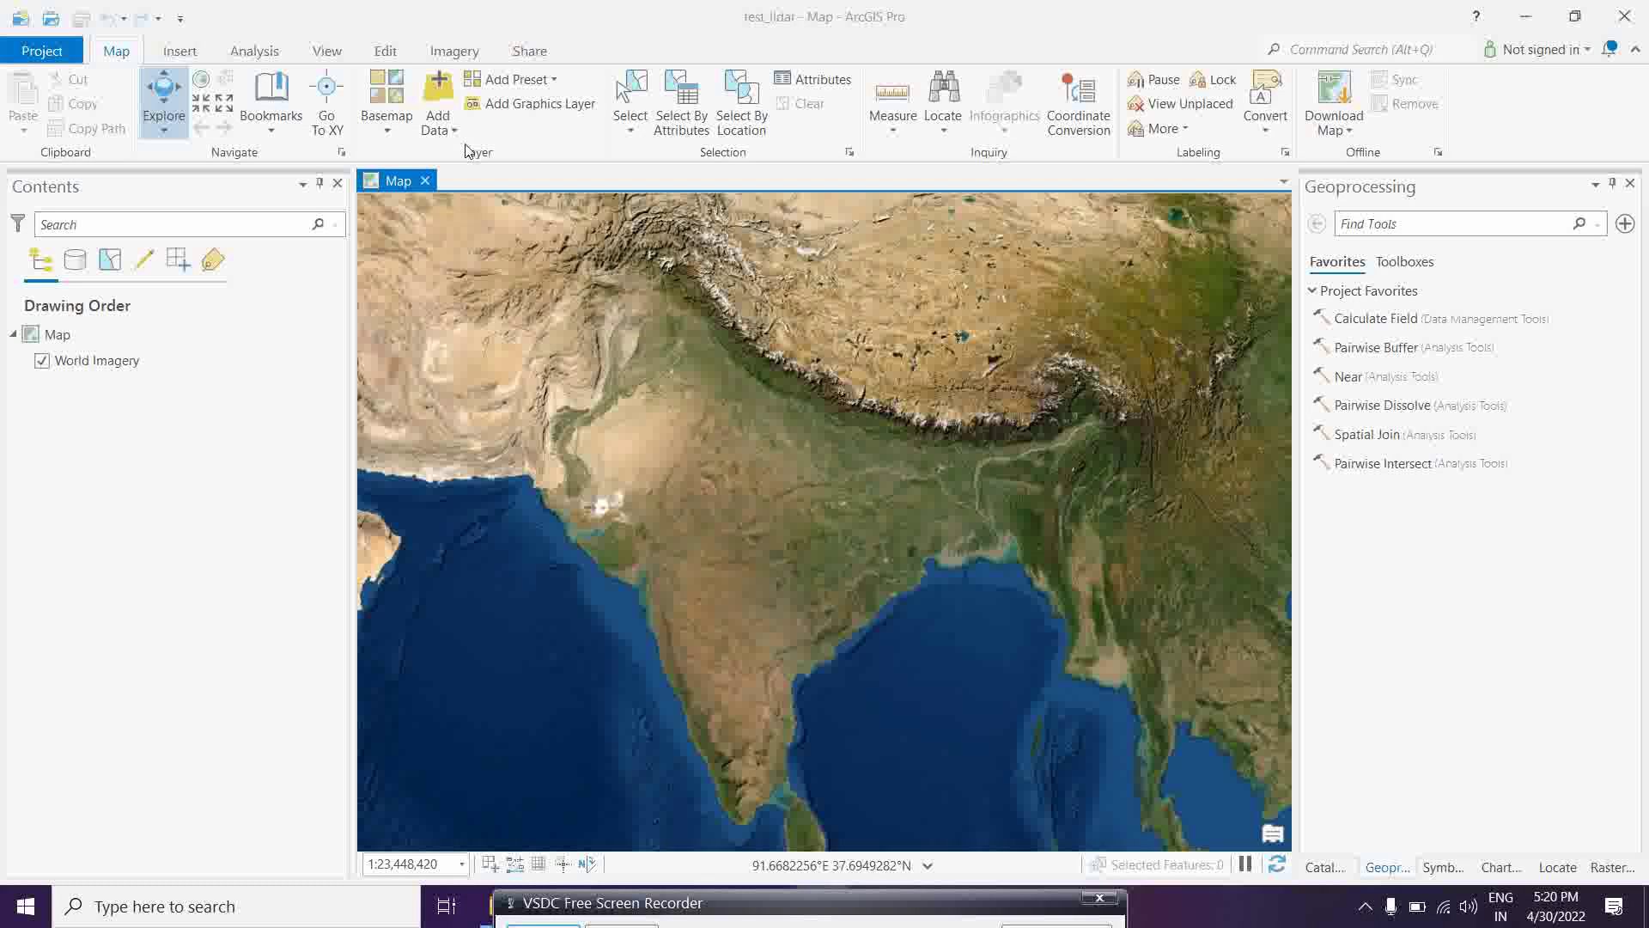
# Browse the lidar sample folders for data to add to the map, including the IIT Kanpur and ENVI demo lidar folders.
pyautogui.click(440, 128)
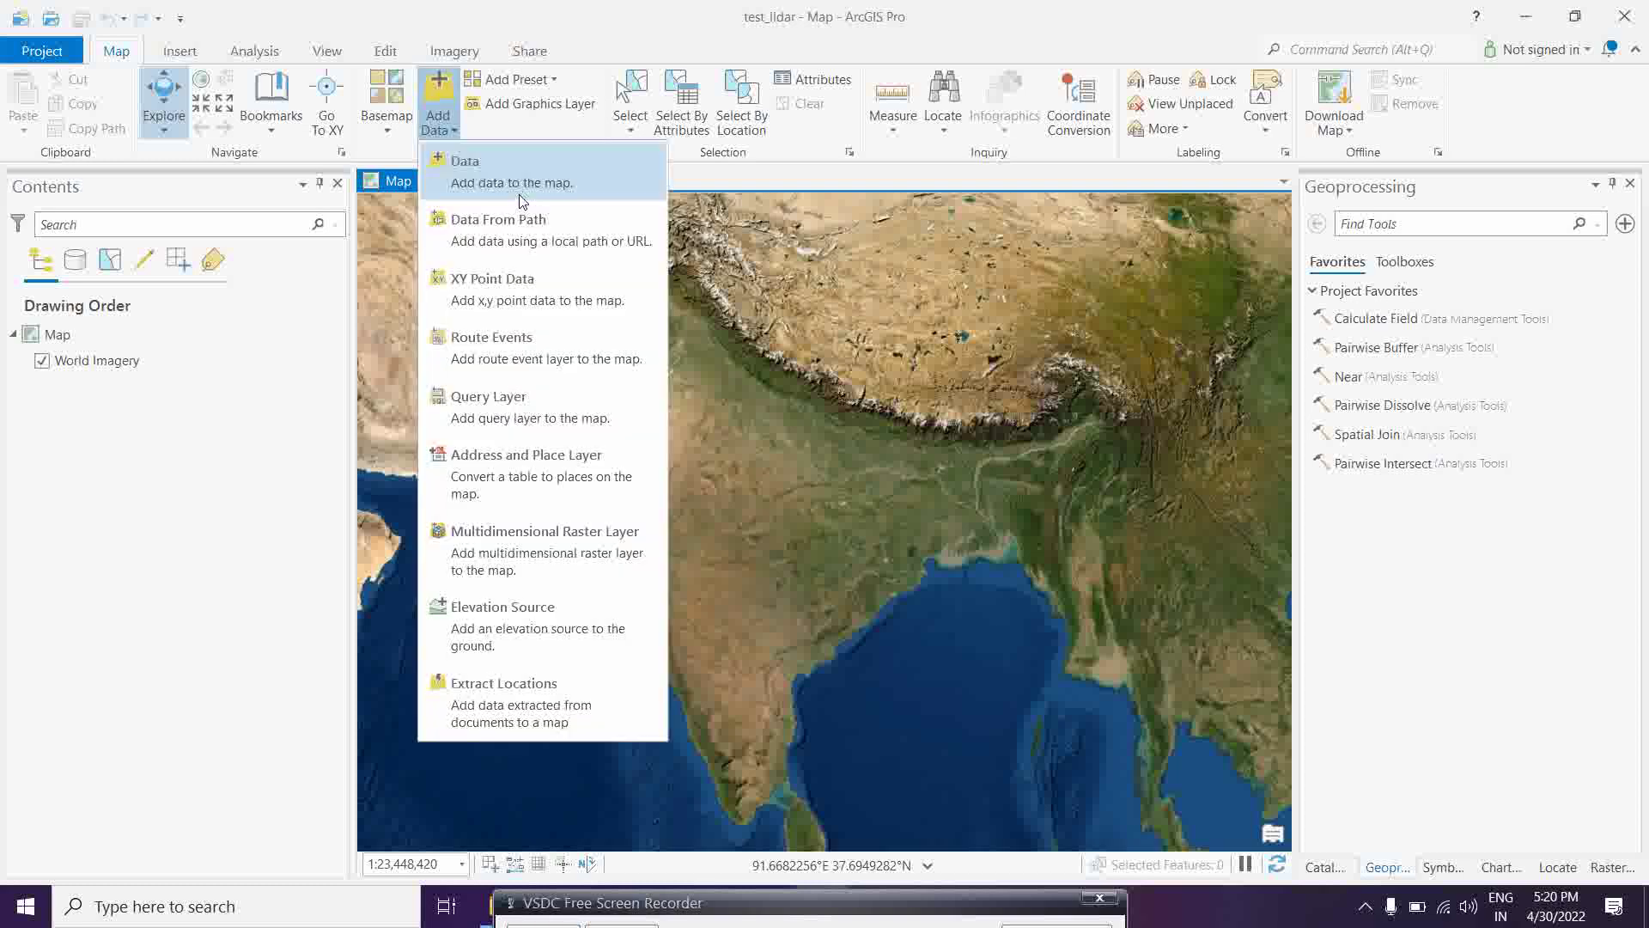
pyautogui.click(472, 181)
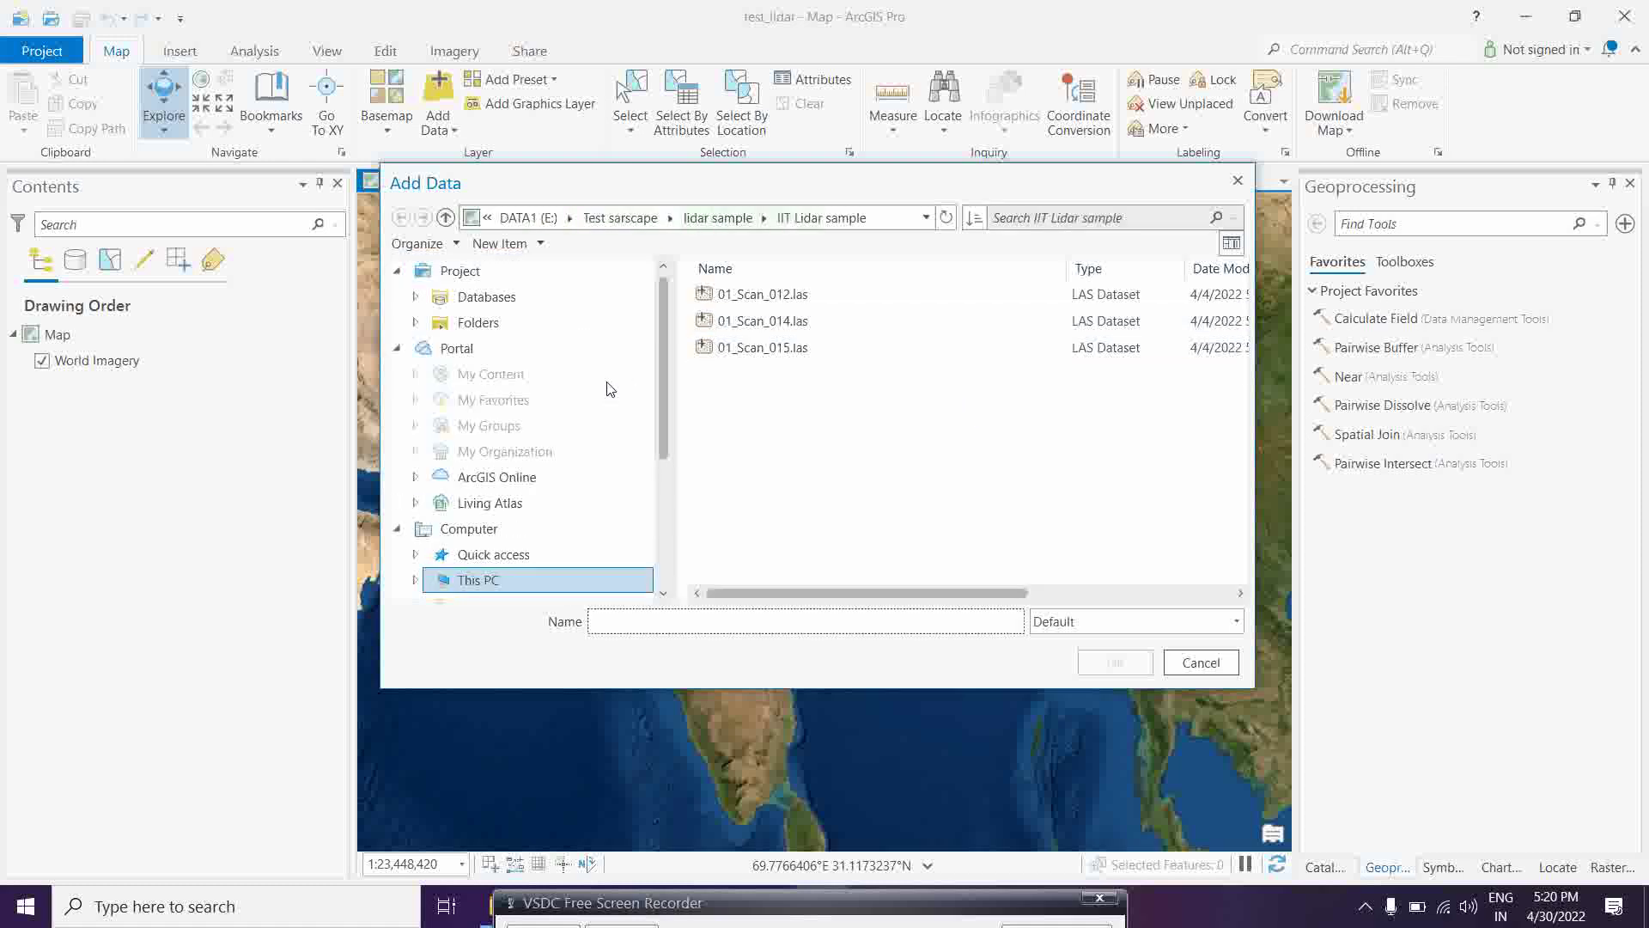
pyautogui.click(719, 218)
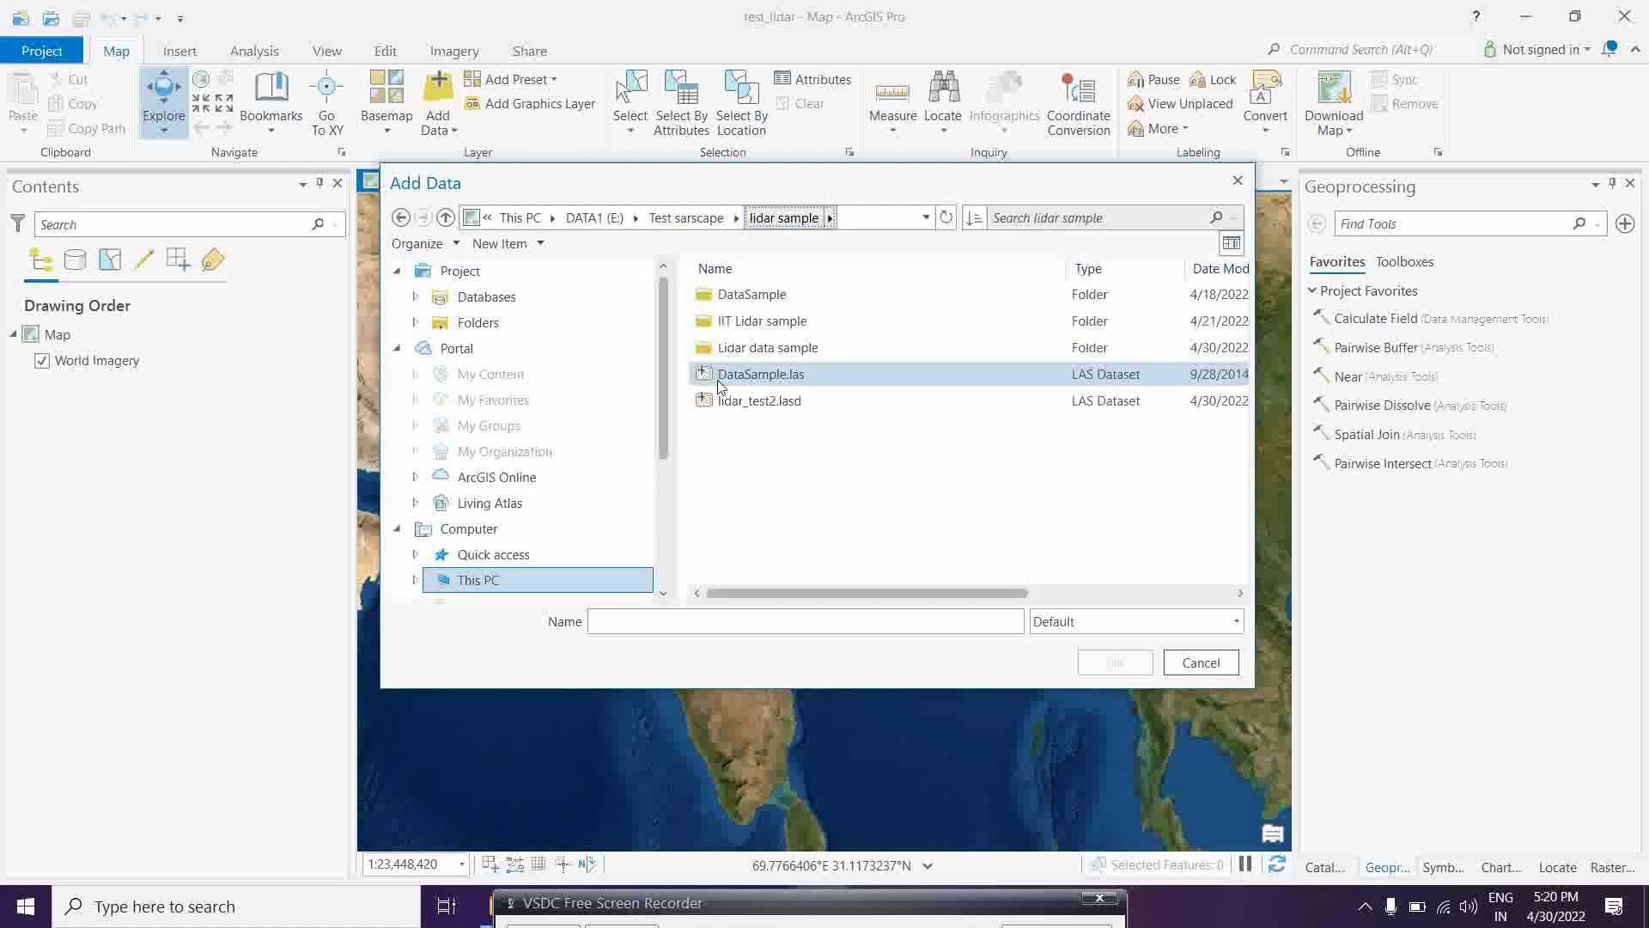
pyautogui.click(736, 352)
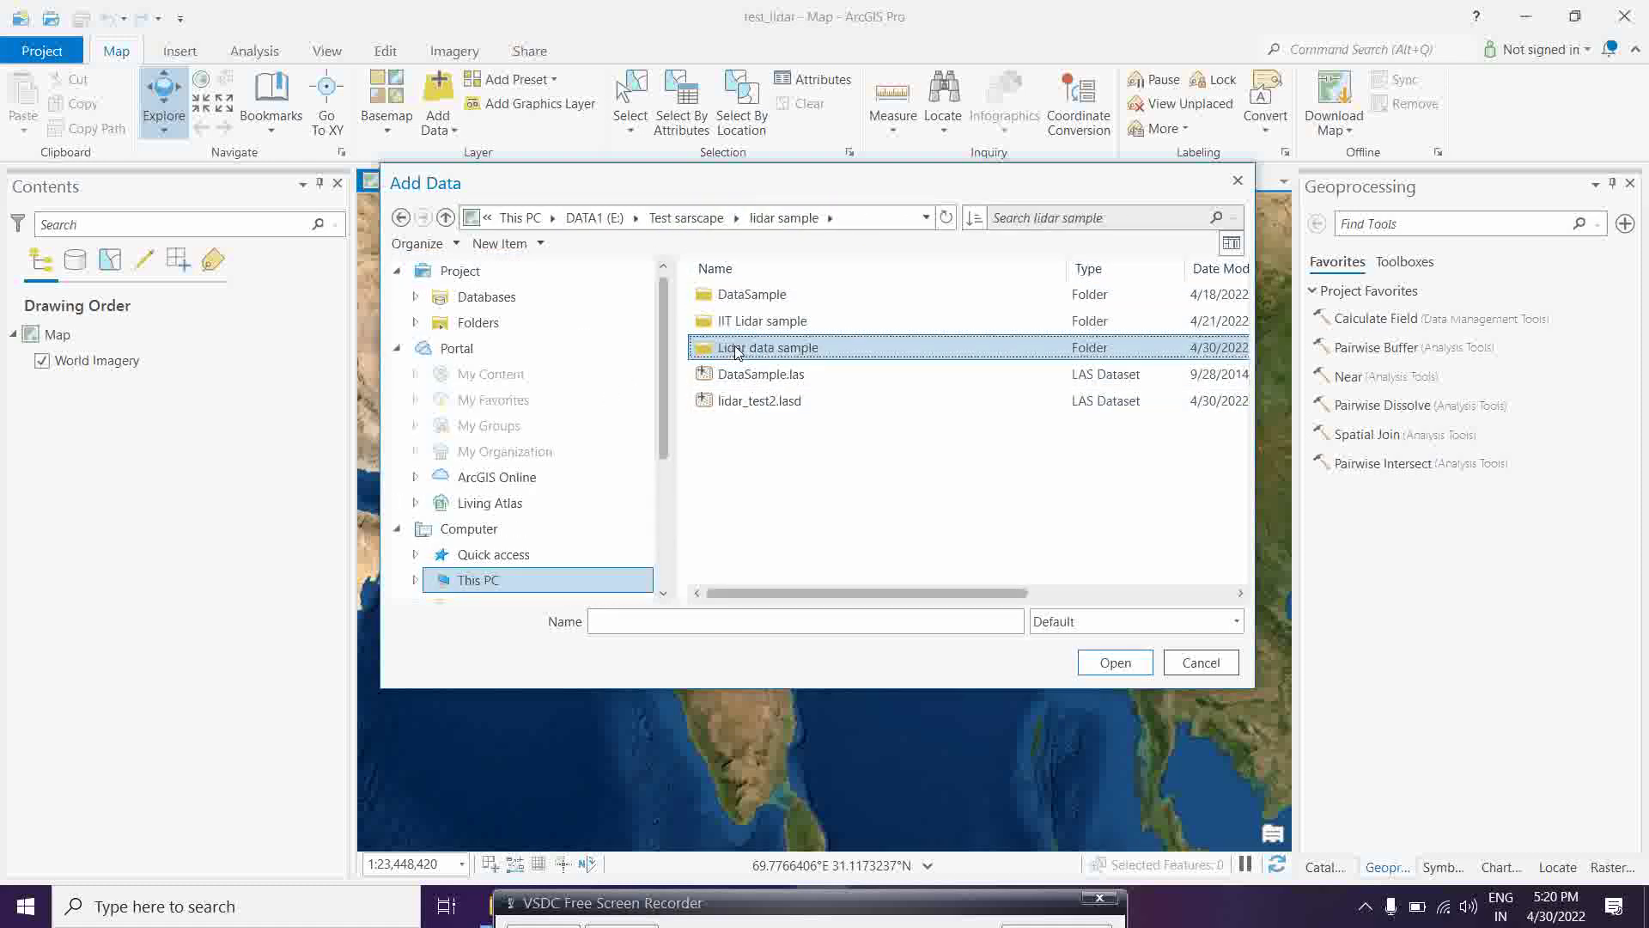
pyautogui.doubleClick(736, 353)
pyautogui.doubleClick(789, 321)
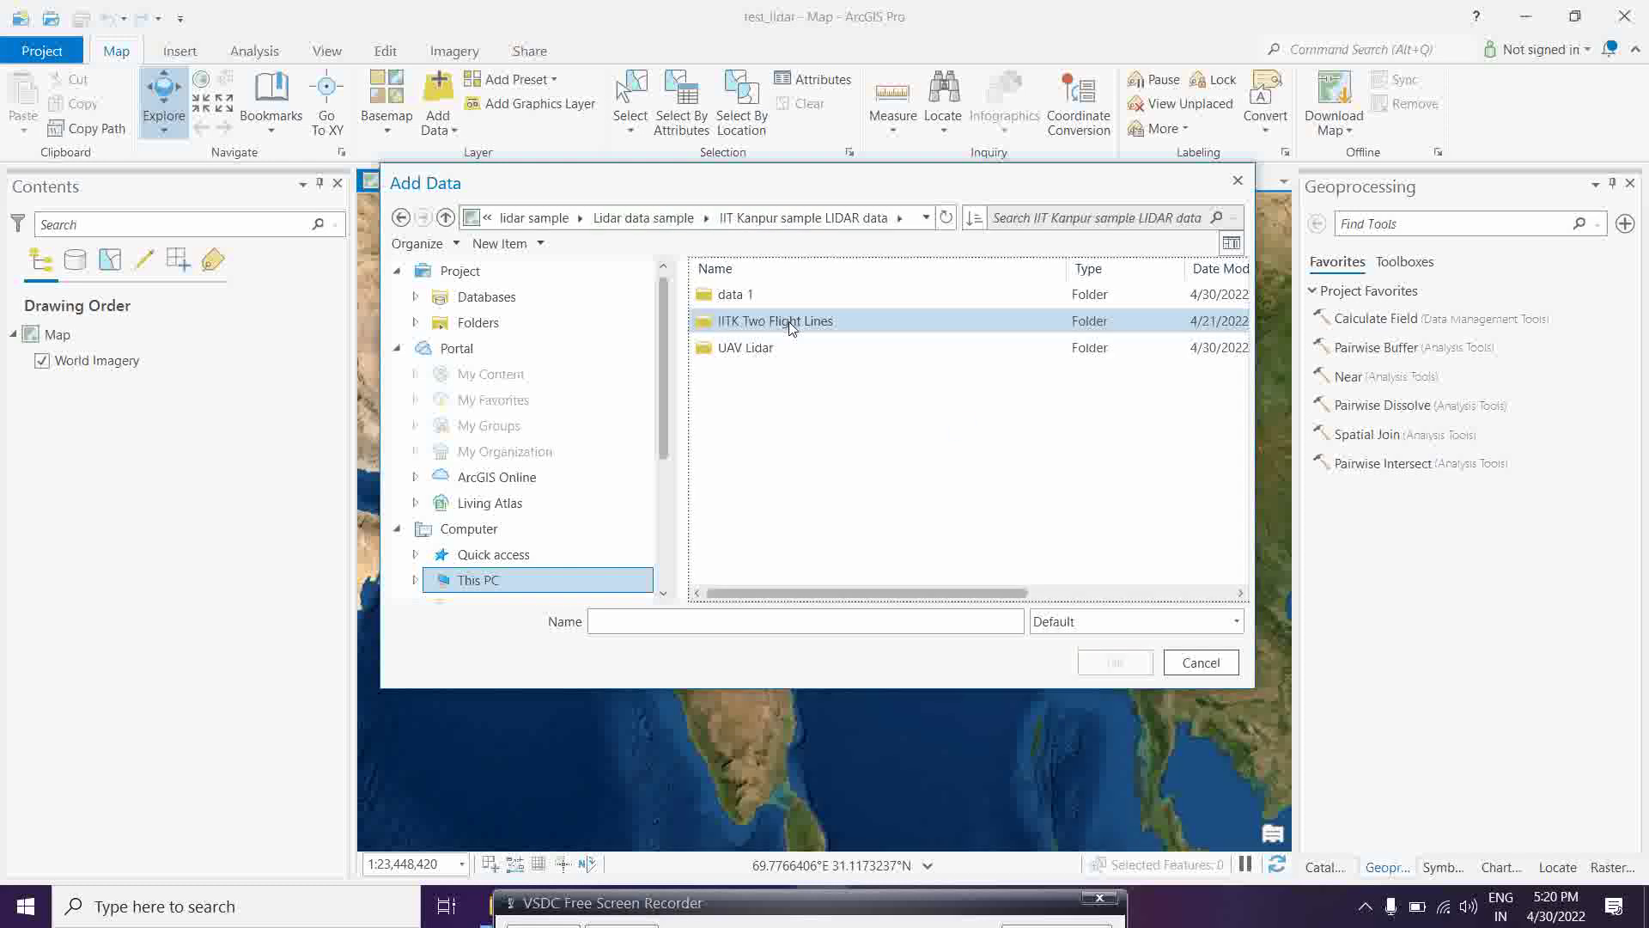
pyautogui.click(400, 217)
pyautogui.doubleClick(763, 295)
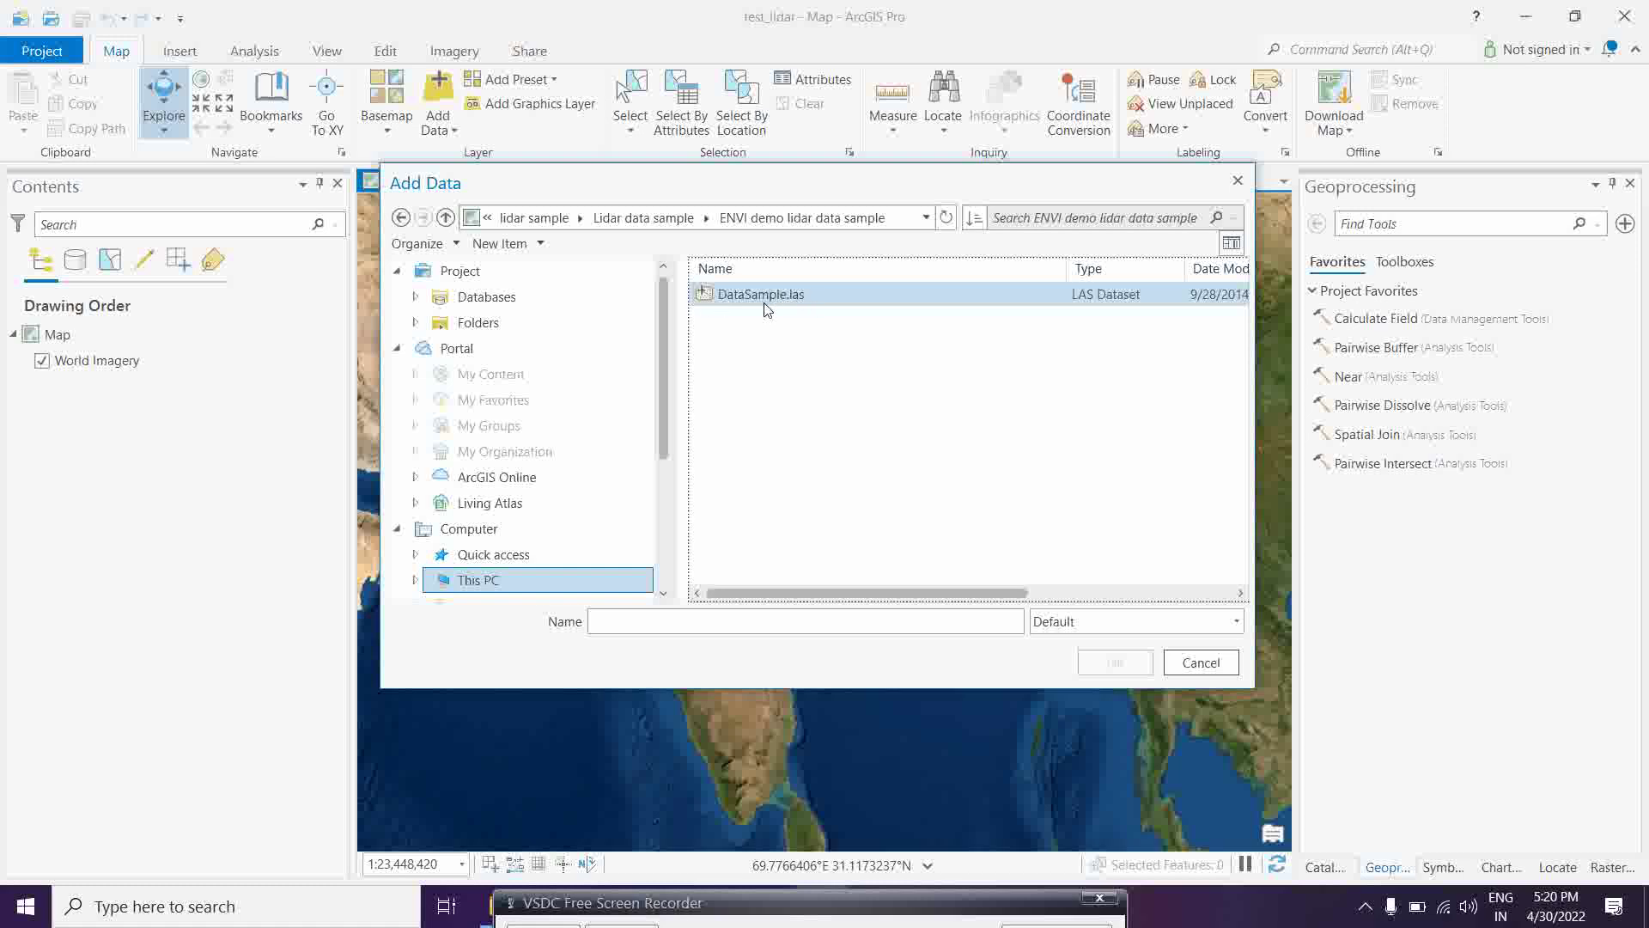
pyautogui.click(1238, 183)
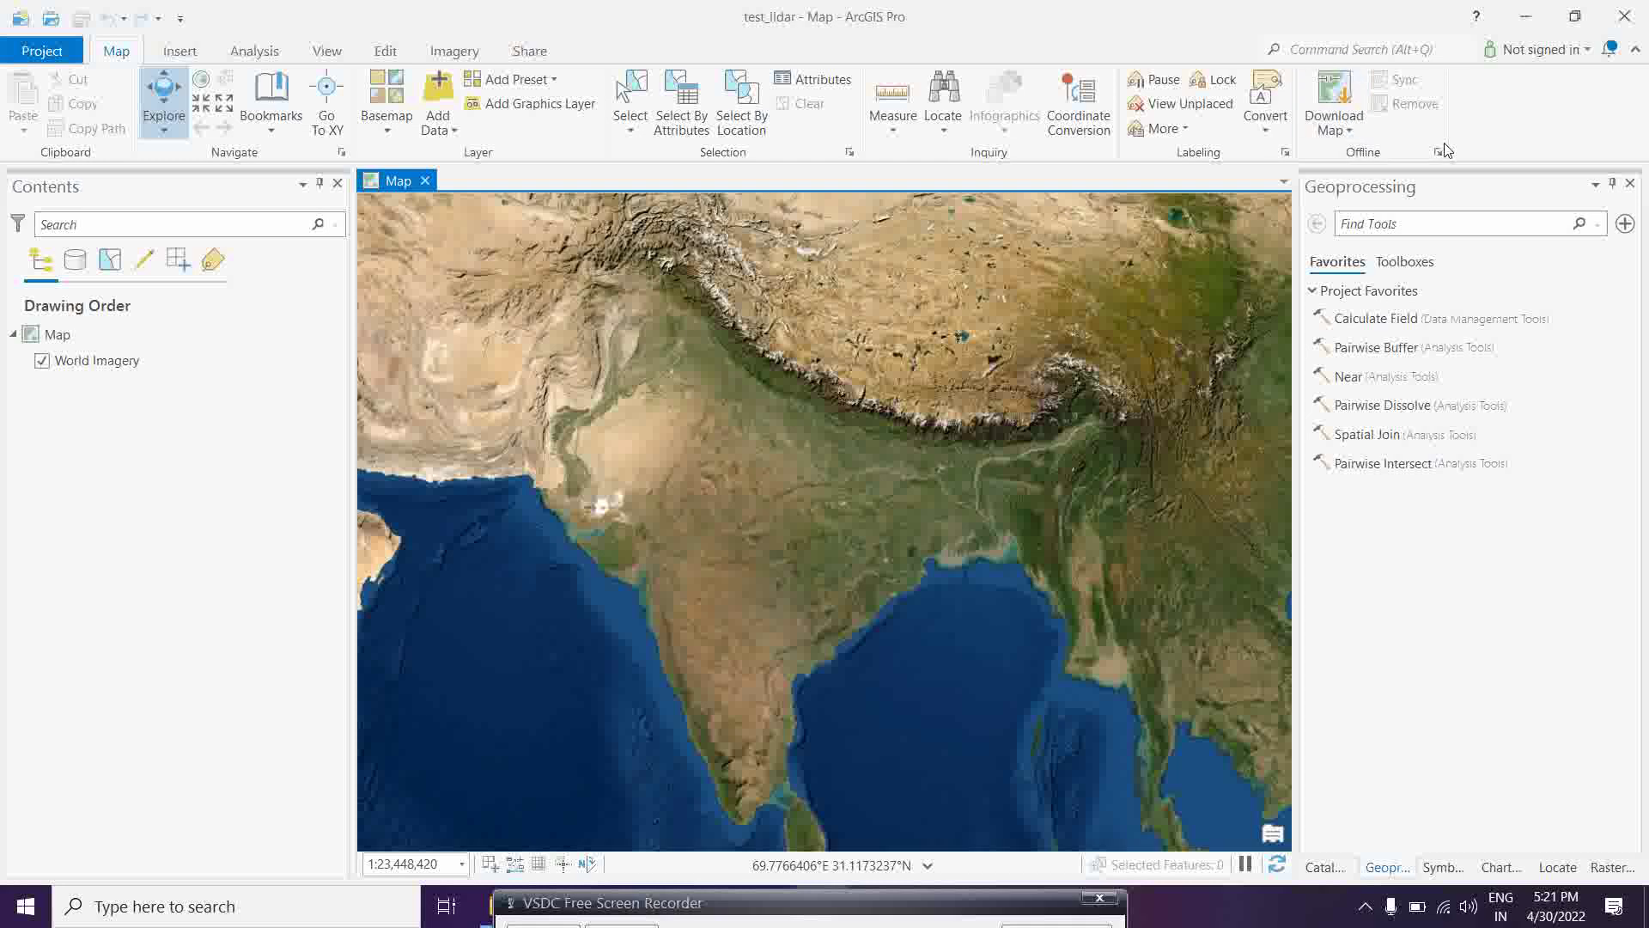
# Search the geoprocessing tools for "lidar" and clear the search term.
pyautogui.click(254, 51)
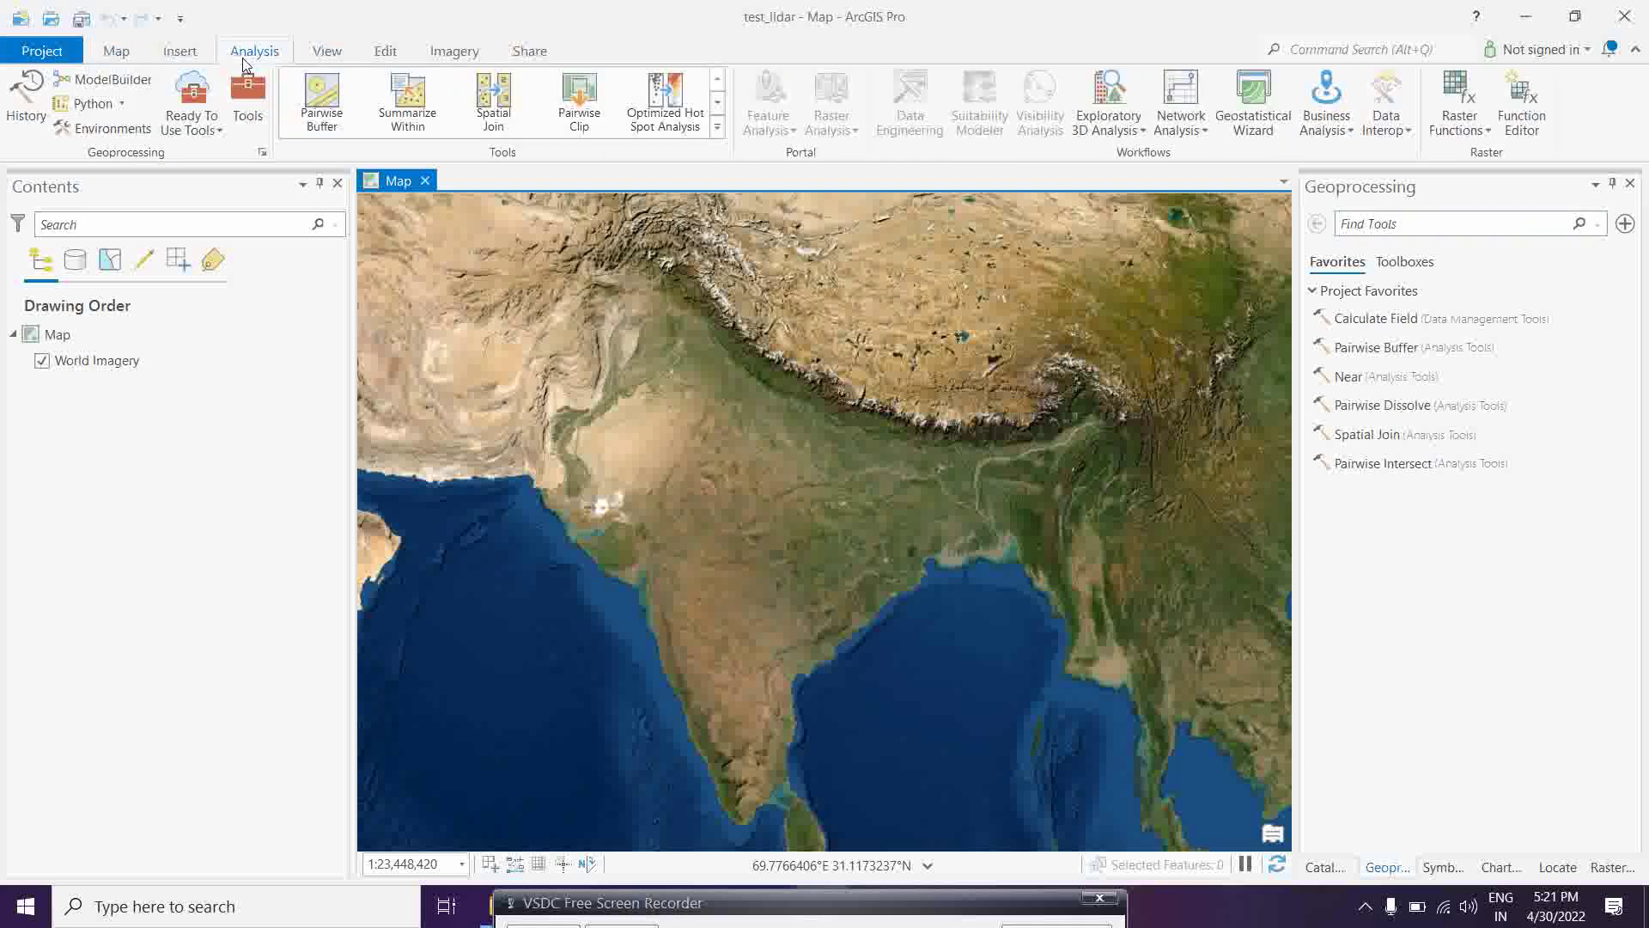
pyautogui.click(246, 118)
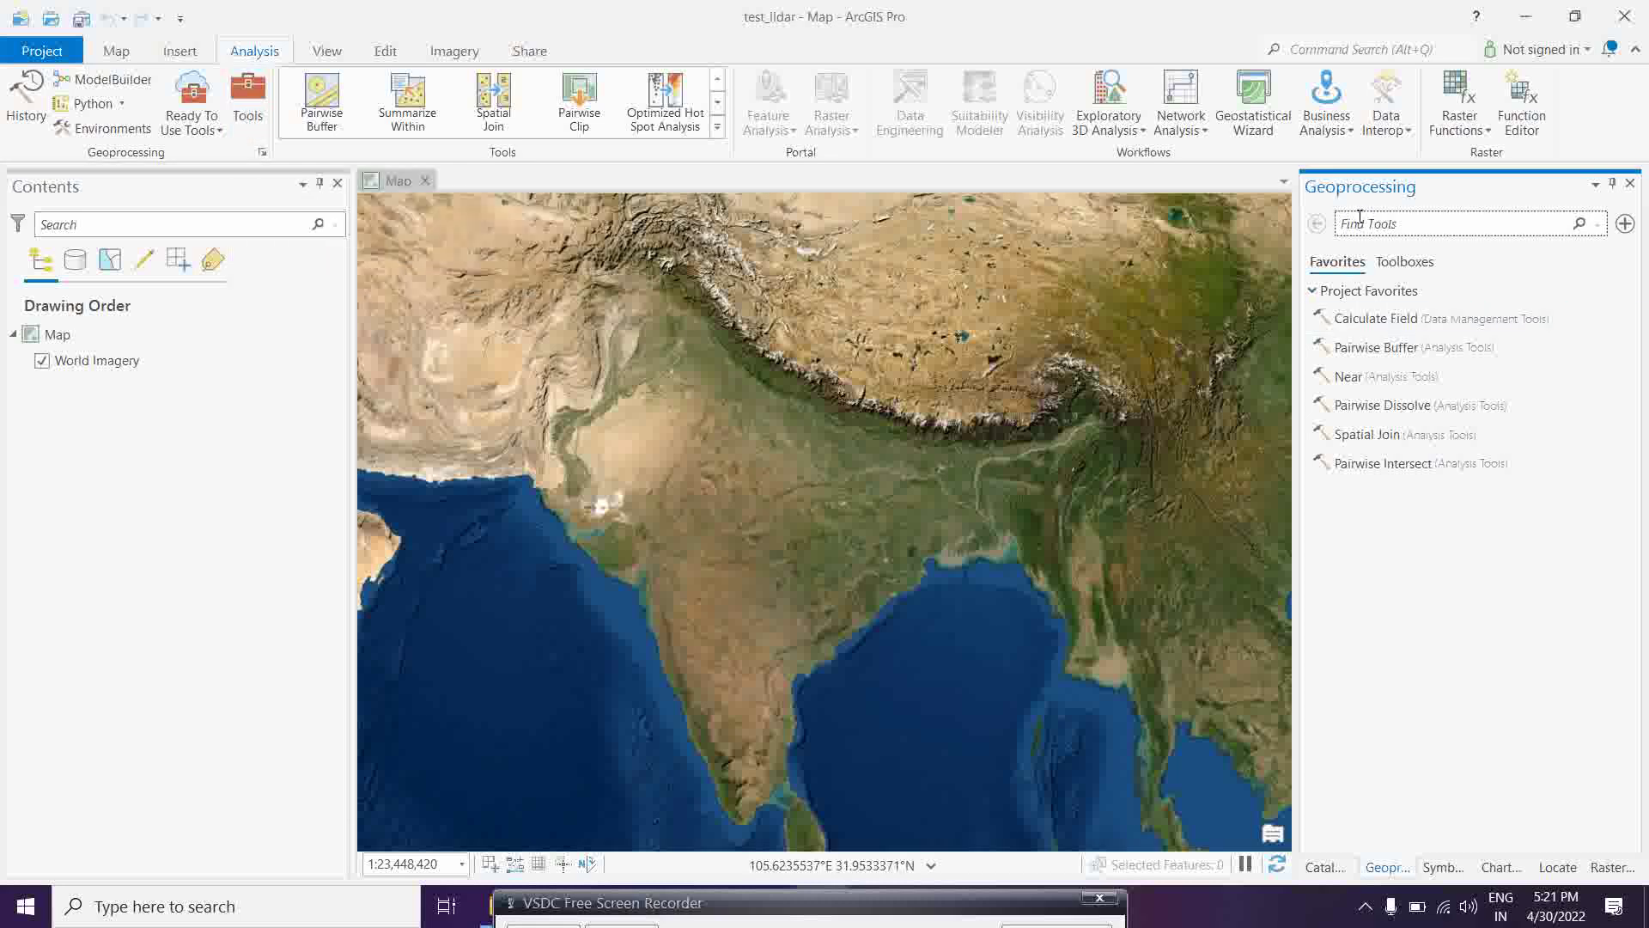
pyautogui.write('lidar')
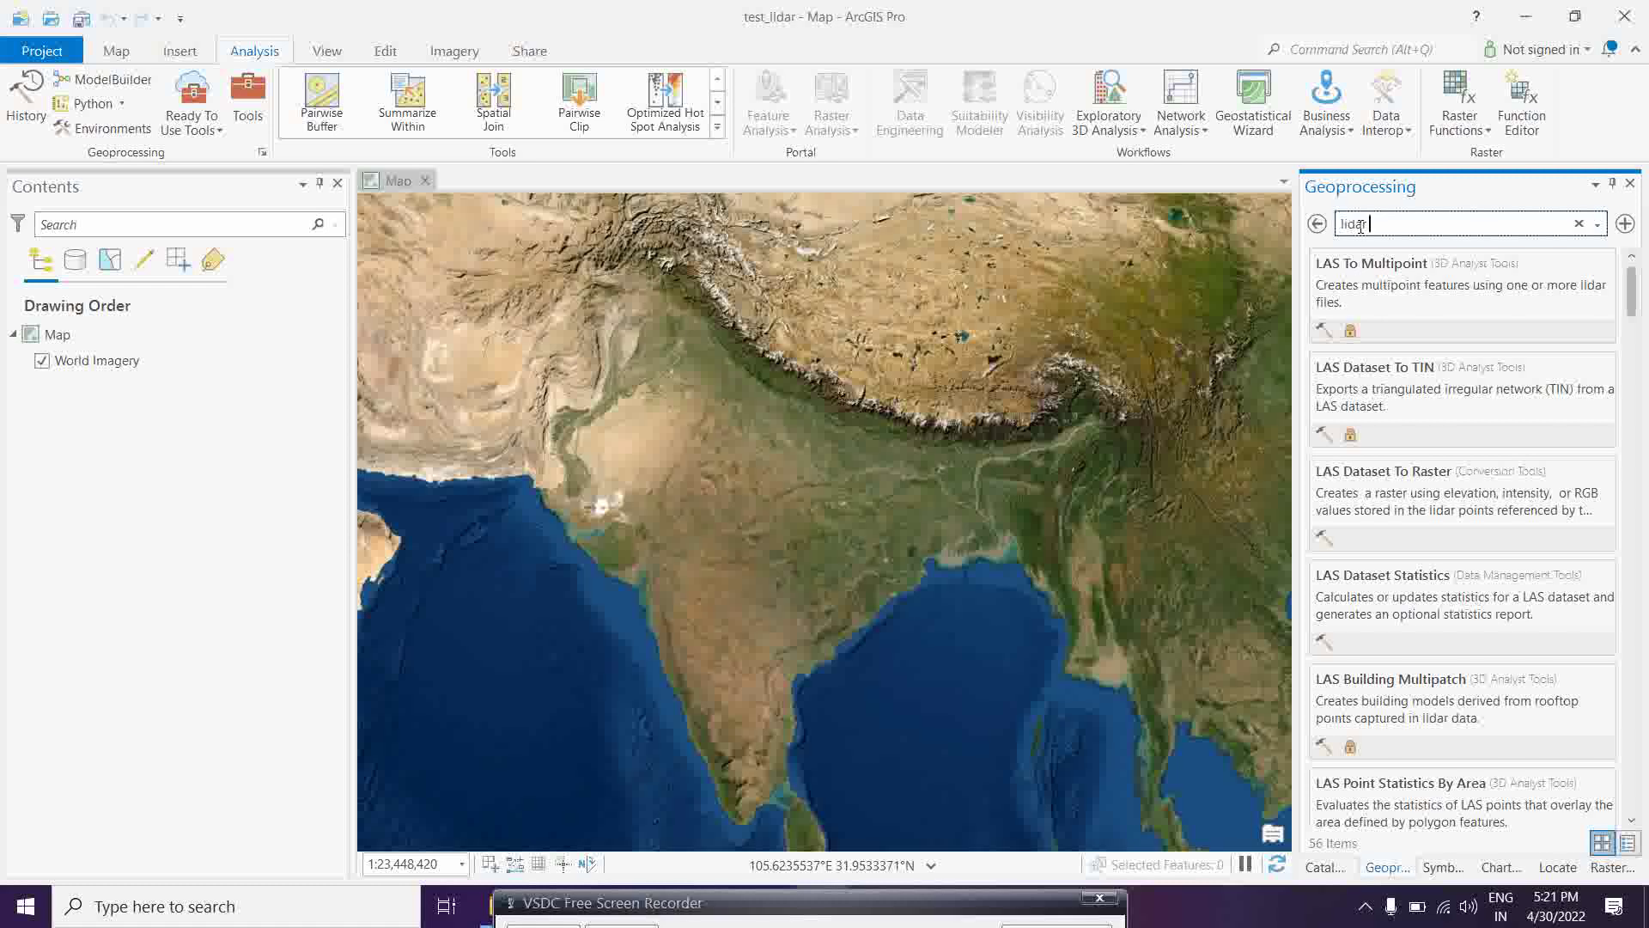
pyautogui.press('BackSpace')
pyautogui.press('BackSpace')
pyautogui.press('BackSpace')
pyautogui.press('BackSpace')
pyautogui.press('BackSpace')
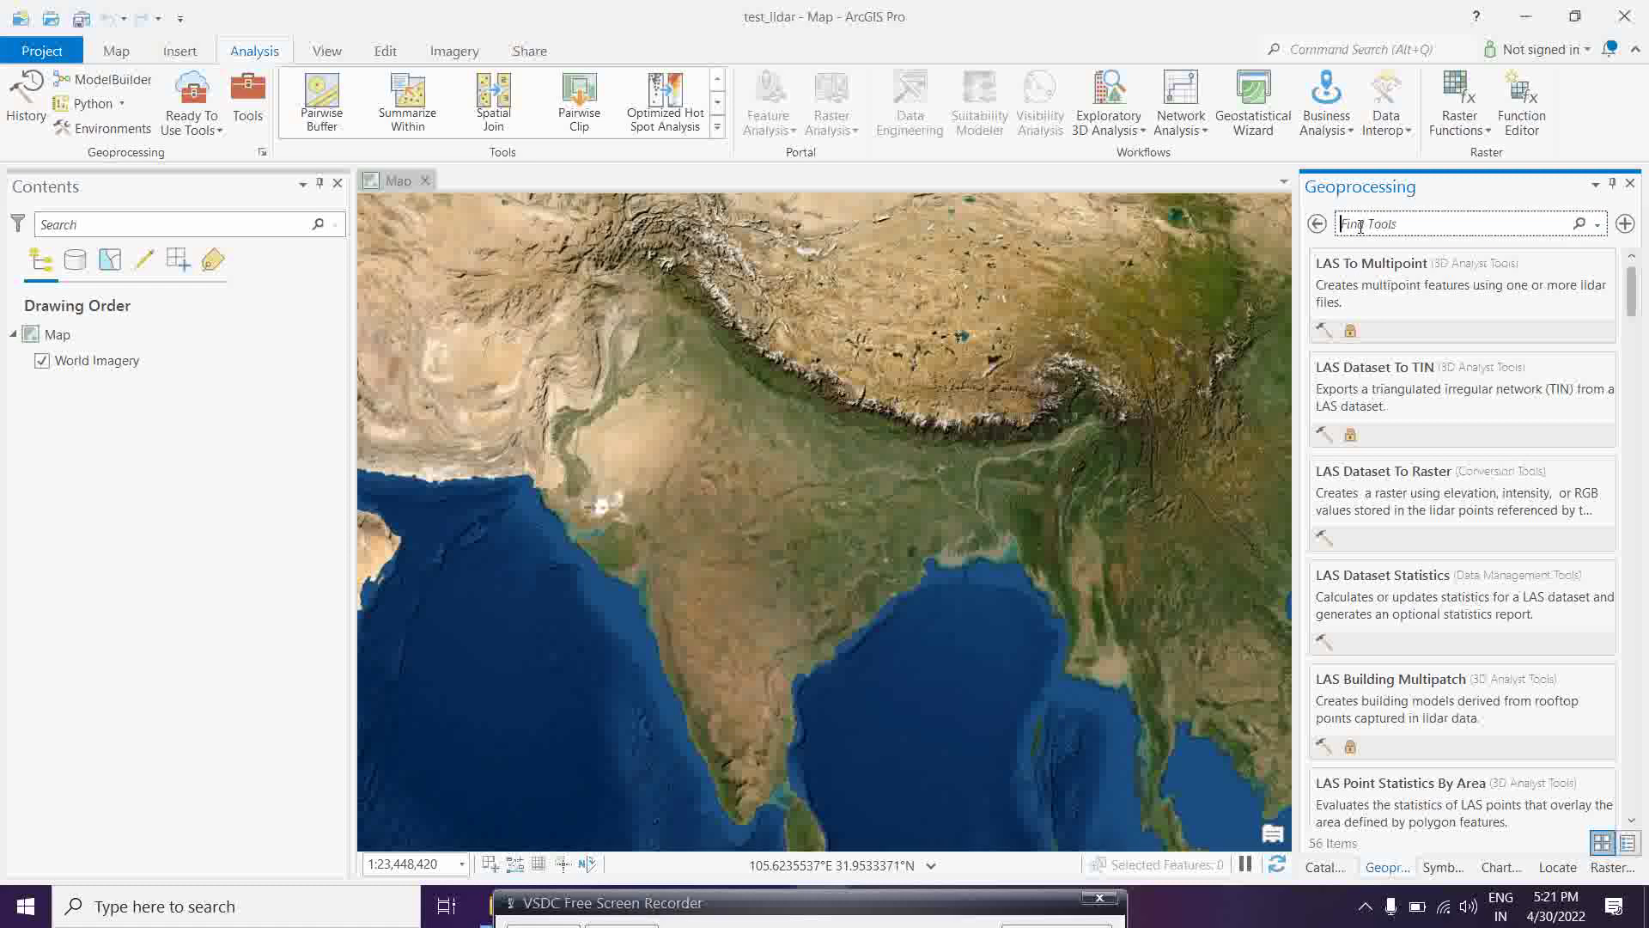
# Search the geoprocessing tools for "Las data to", then cut the search term back to "Las".
pyautogui.write('las')
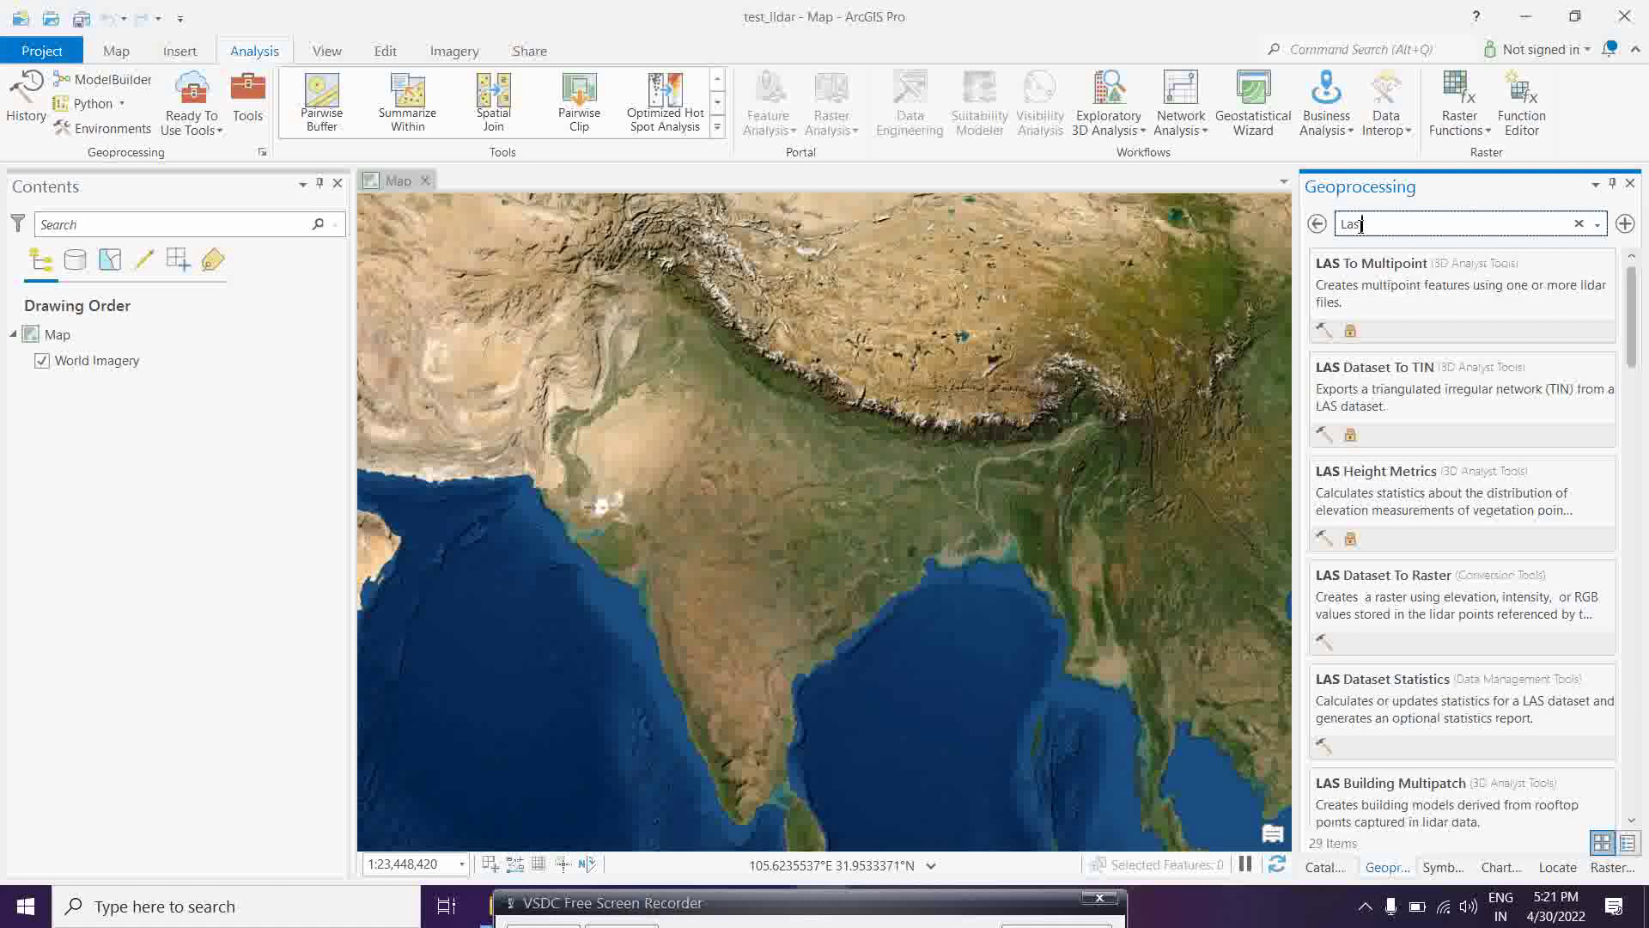
pyautogui.write(' datato')
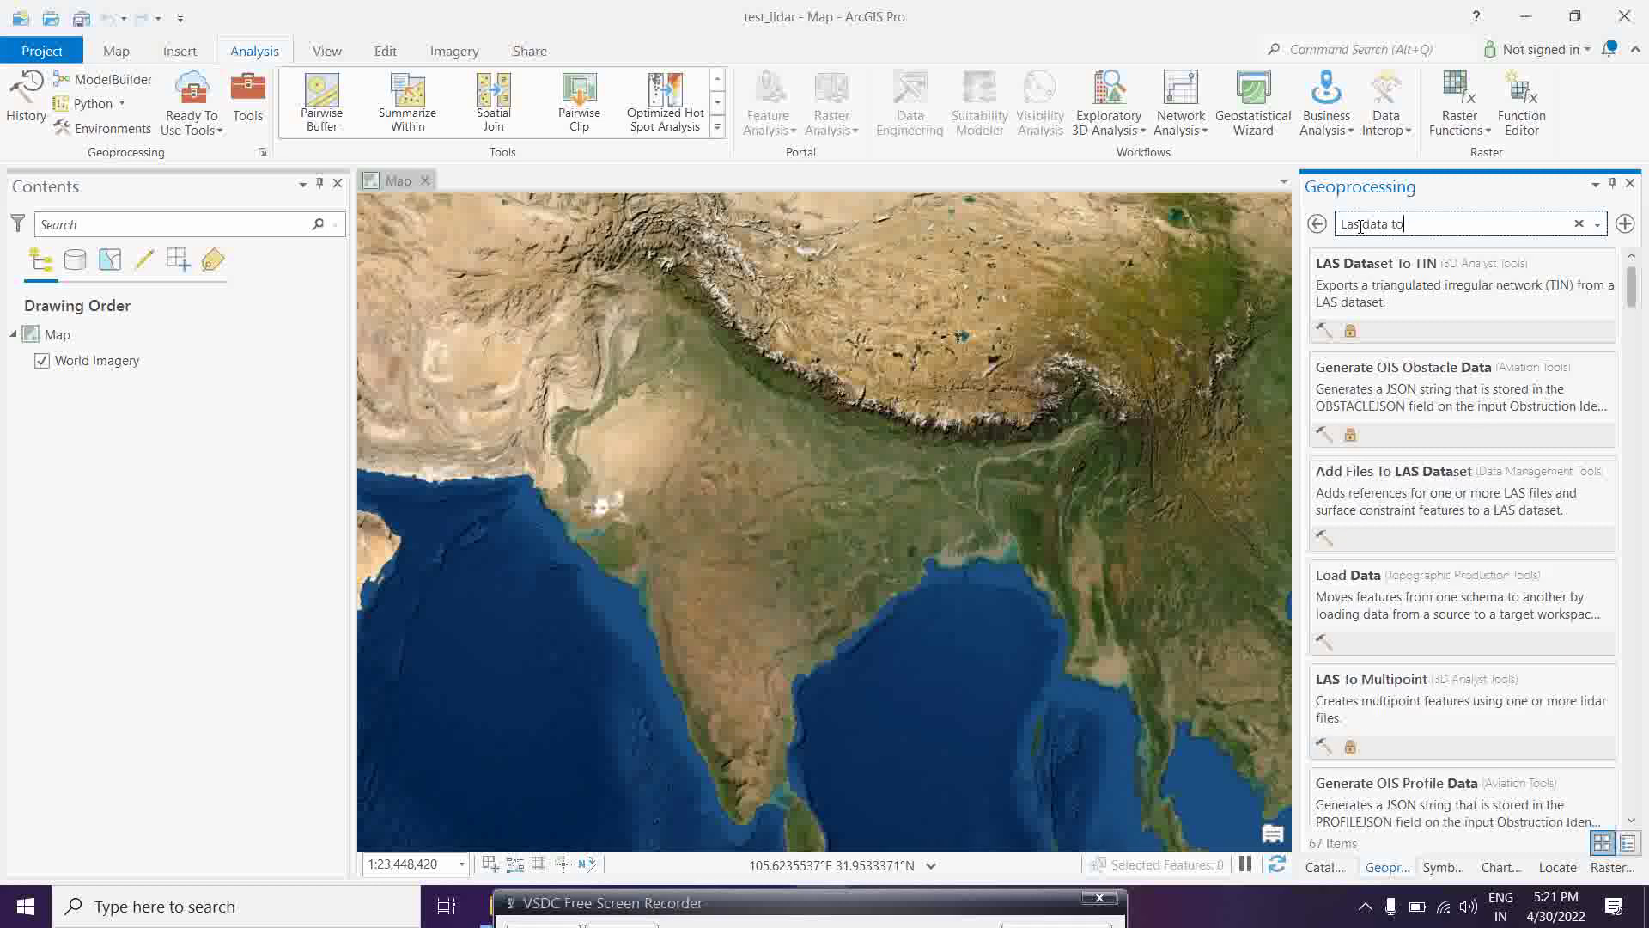
pyautogui.press('BackSpace')
pyautogui.press('BackSpace')
pyautogui.press('BackSpace')
pyautogui.press('BackSpace')
pyautogui.press('BackSpace')
pyautogui.press('BackSpace')
pyautogui.press('BackSpace')
pyautogui.press('BackSpace')
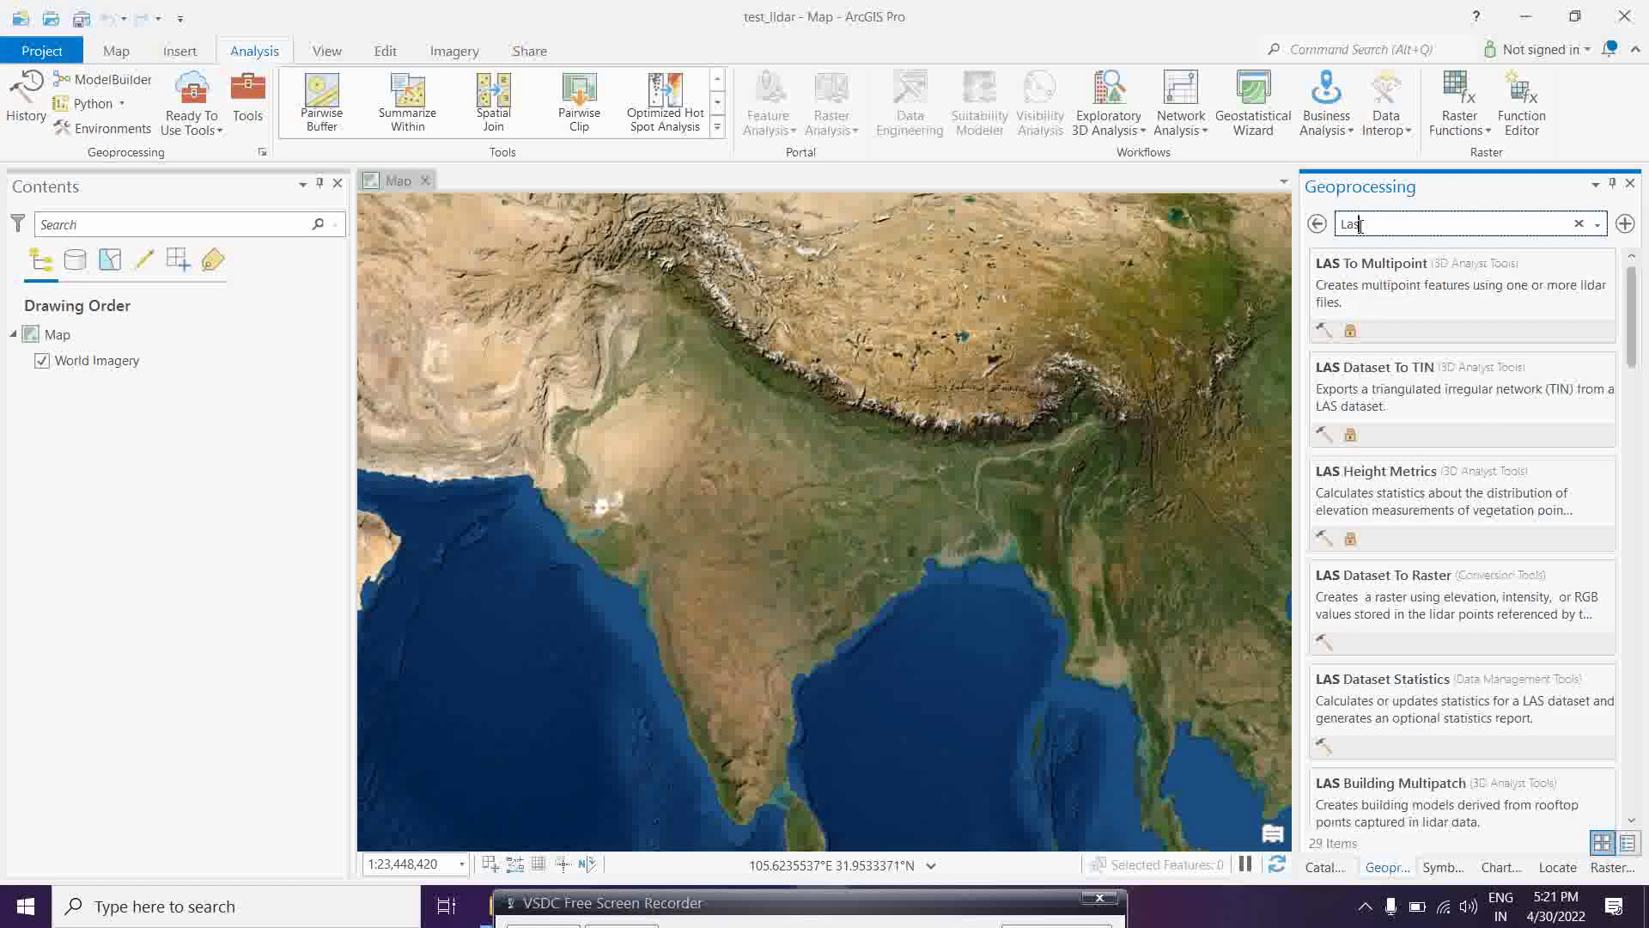
# Look through the LAS tools, refine the search to "Las to data" and open the Create LAS Dataset tool.
pyautogui.scroll(-3, 1441, 556)
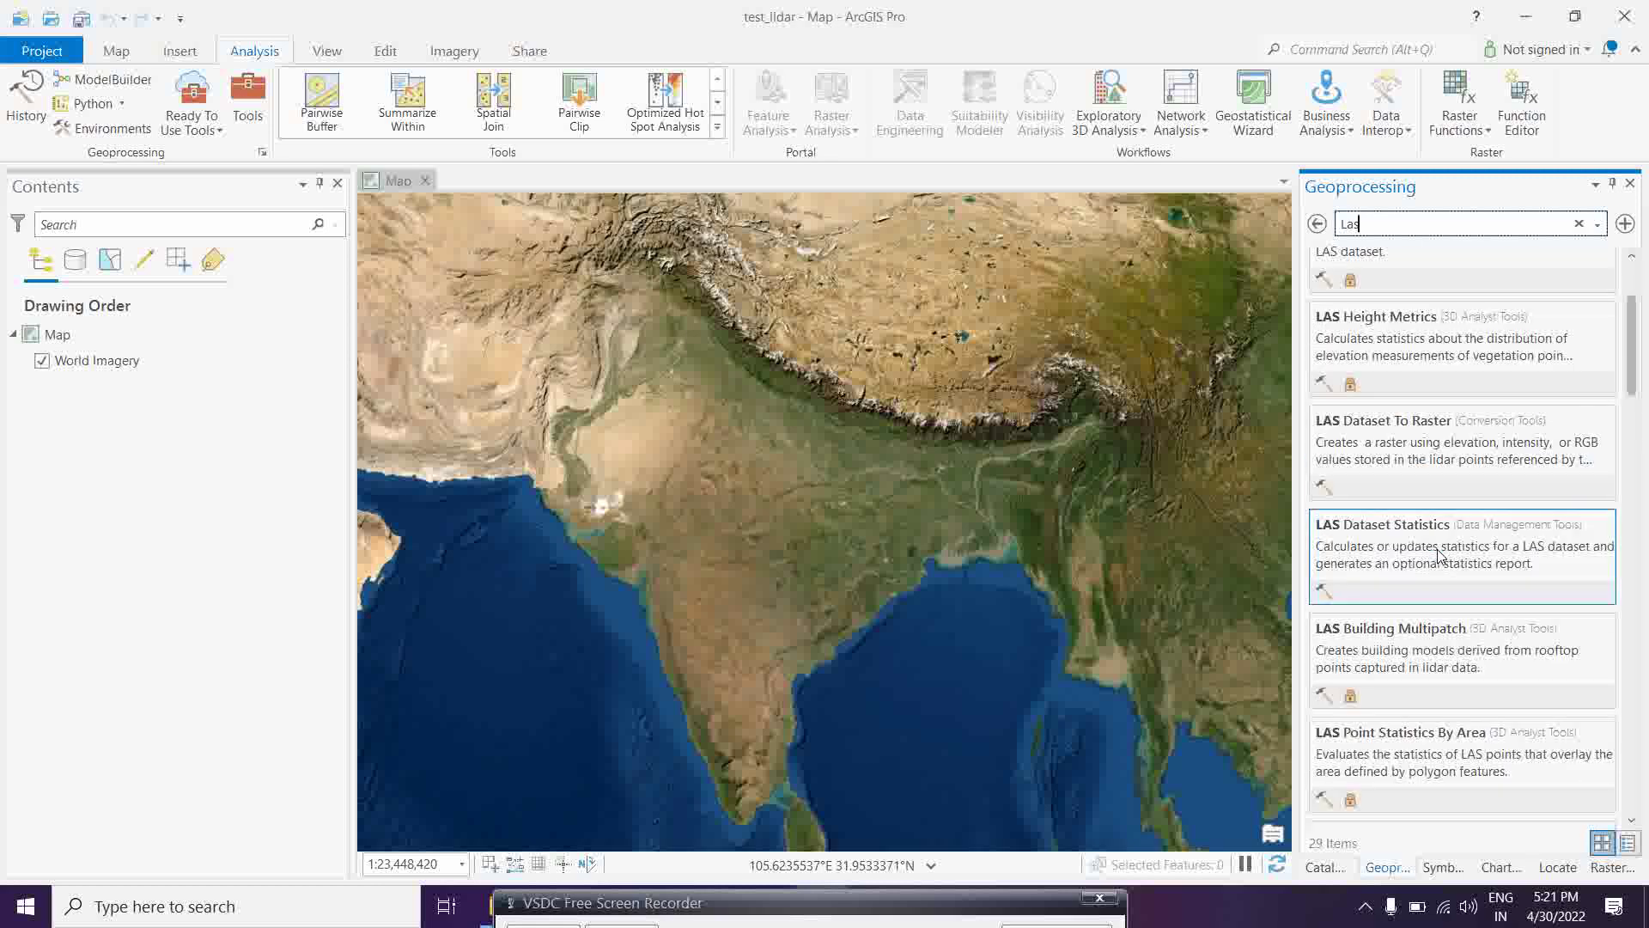
pyautogui.scroll(-1, 1440, 556)
pyautogui.scroll(4, 1441, 550)
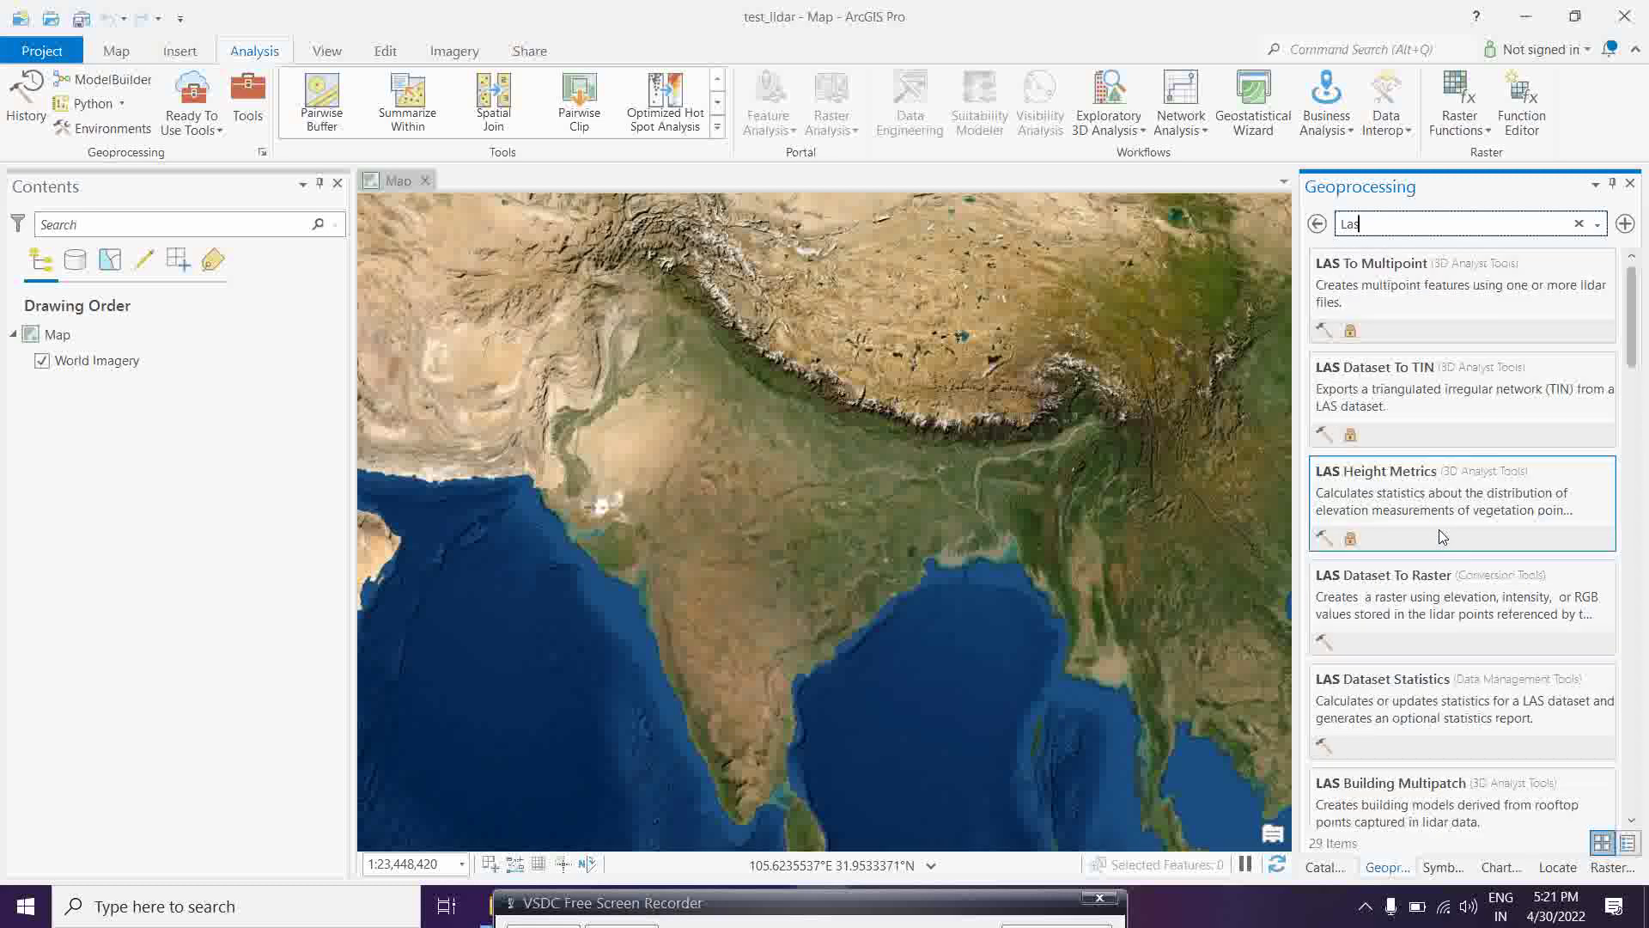
pyautogui.write('to data')
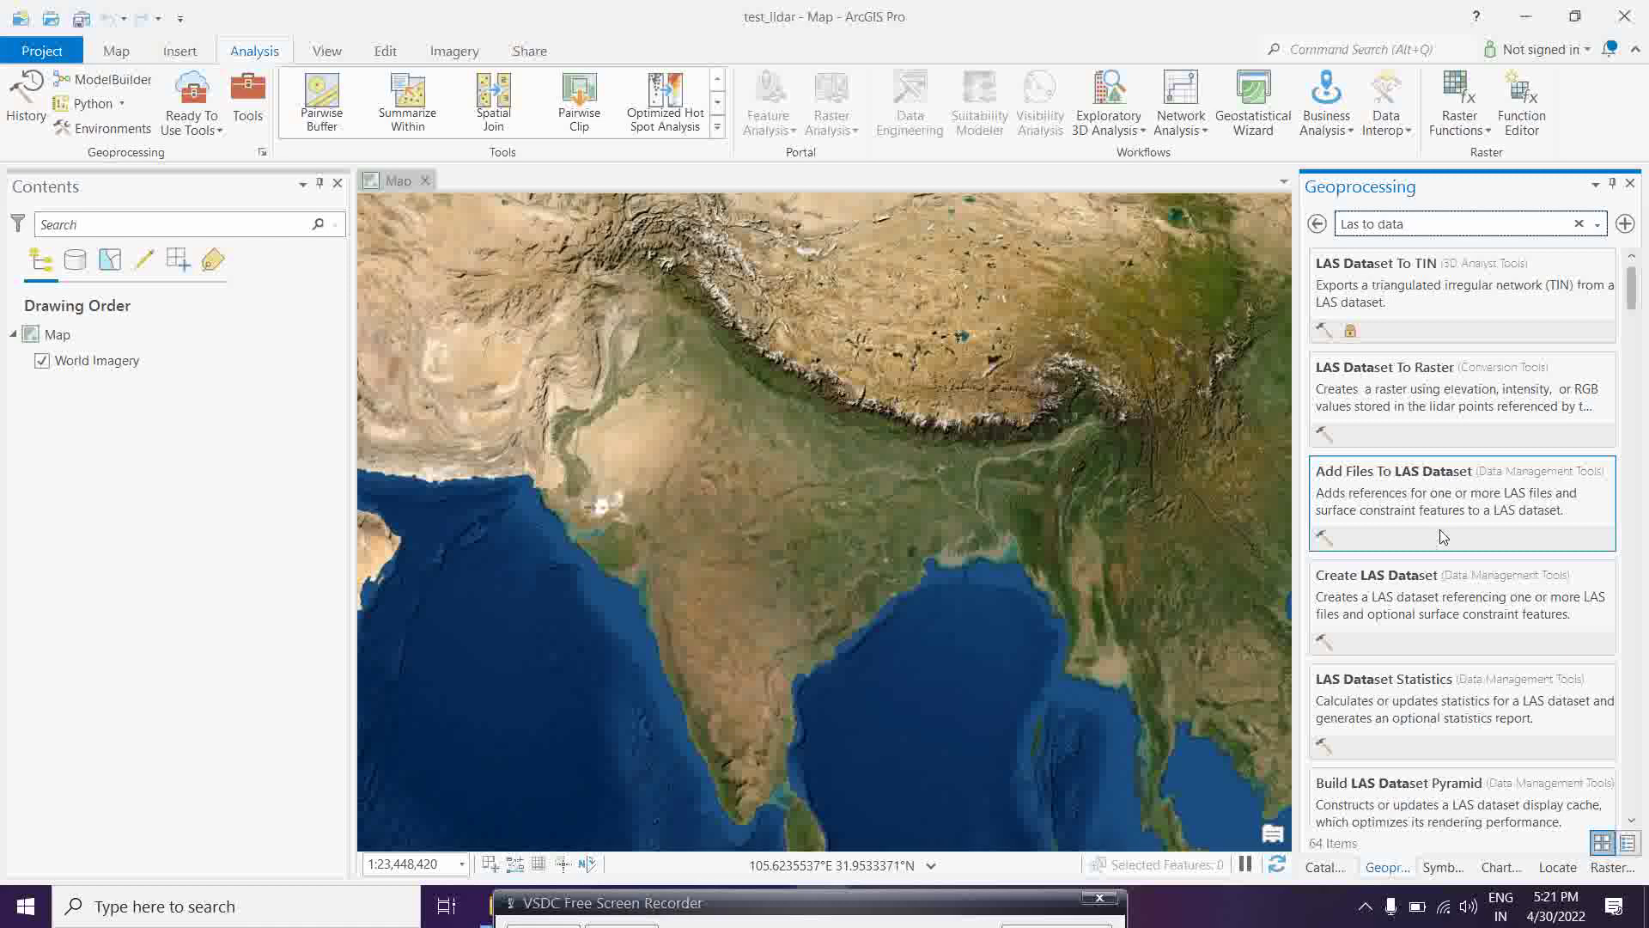
pyautogui.click(1416, 599)
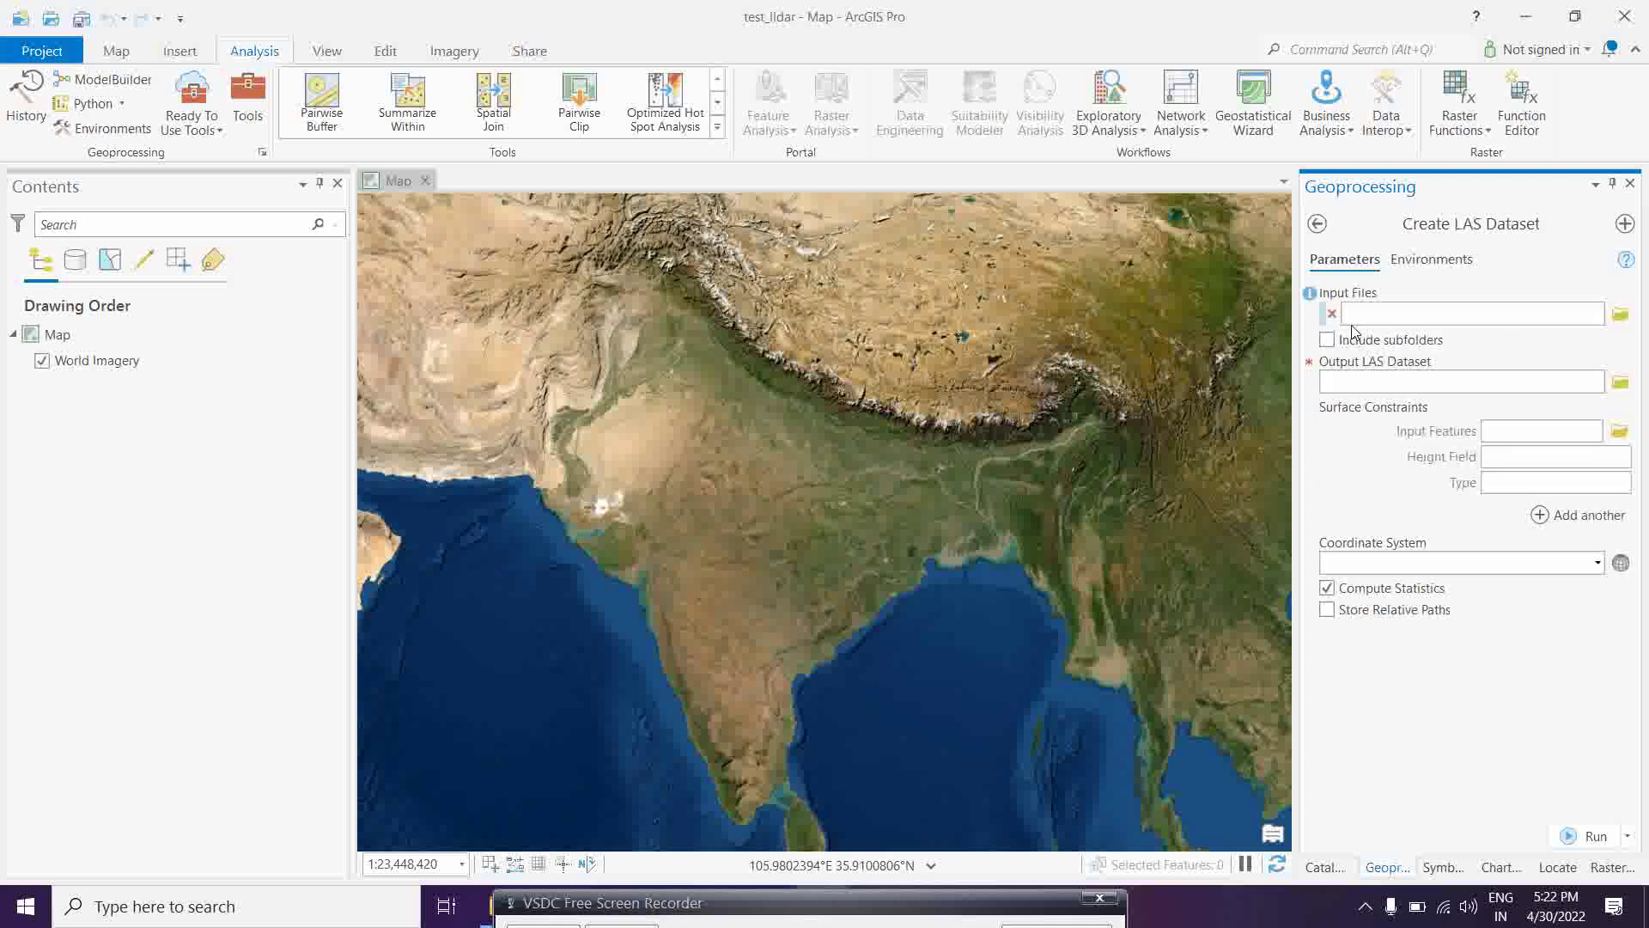
# Set the input file to DataSample.las from the ENVI demo lidar data sample folder under Test sarscape on DATA1 (E:).
pyautogui.click(1621, 317)
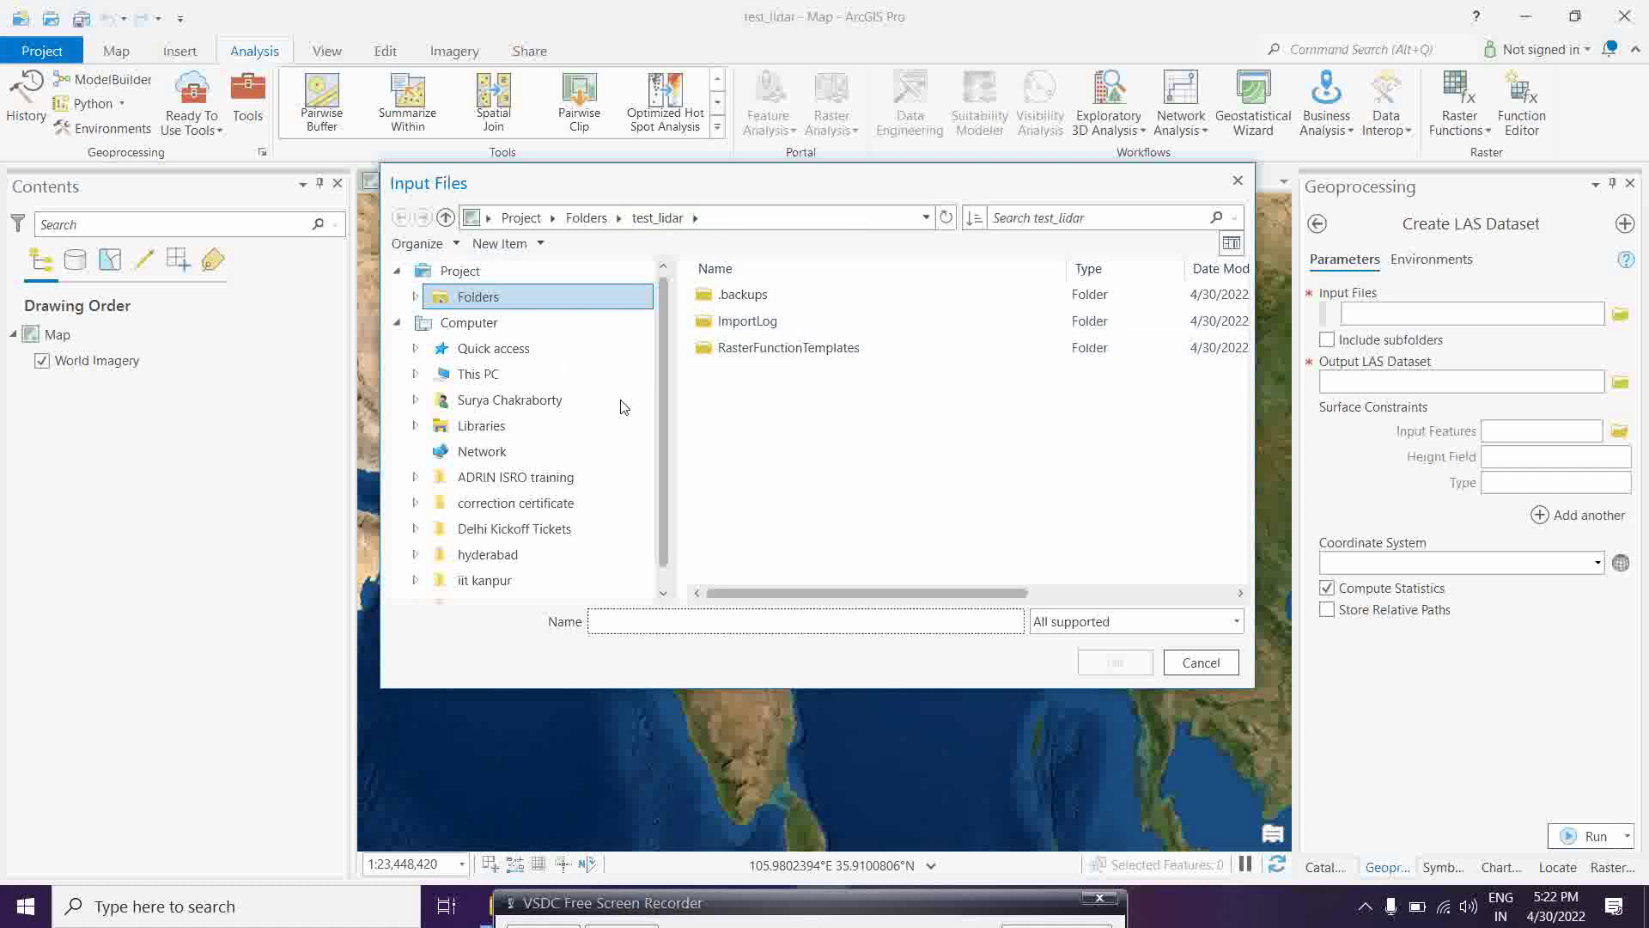
pyautogui.moveTo(660, 381); pyautogui.dragTo(660, 431)
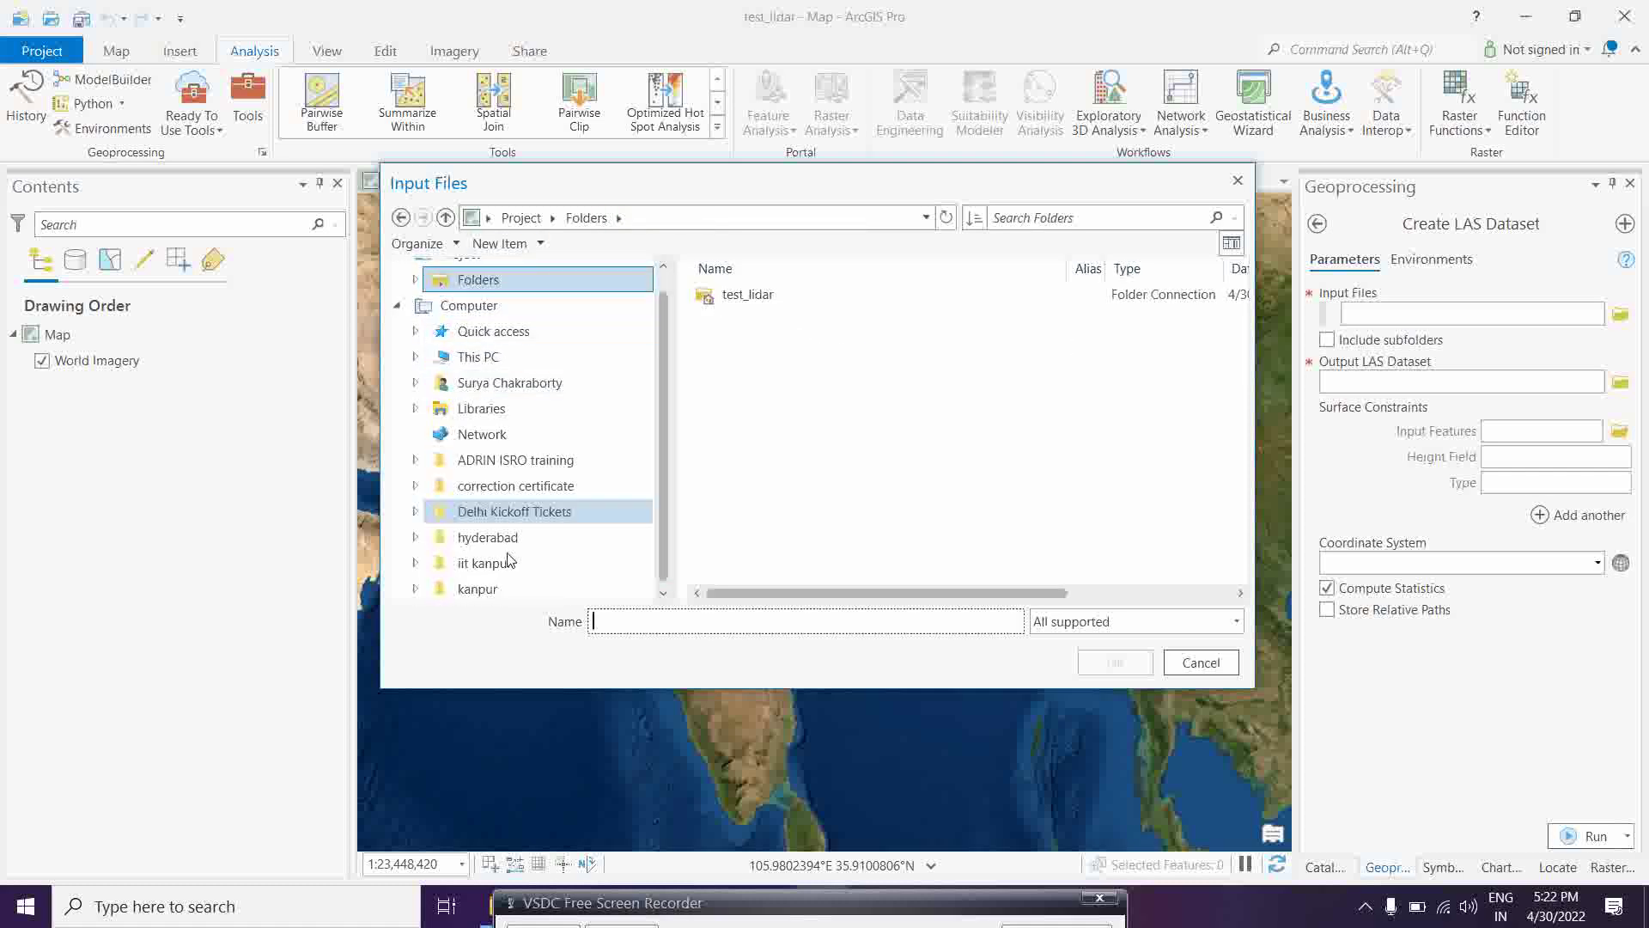
pyautogui.click(478, 356)
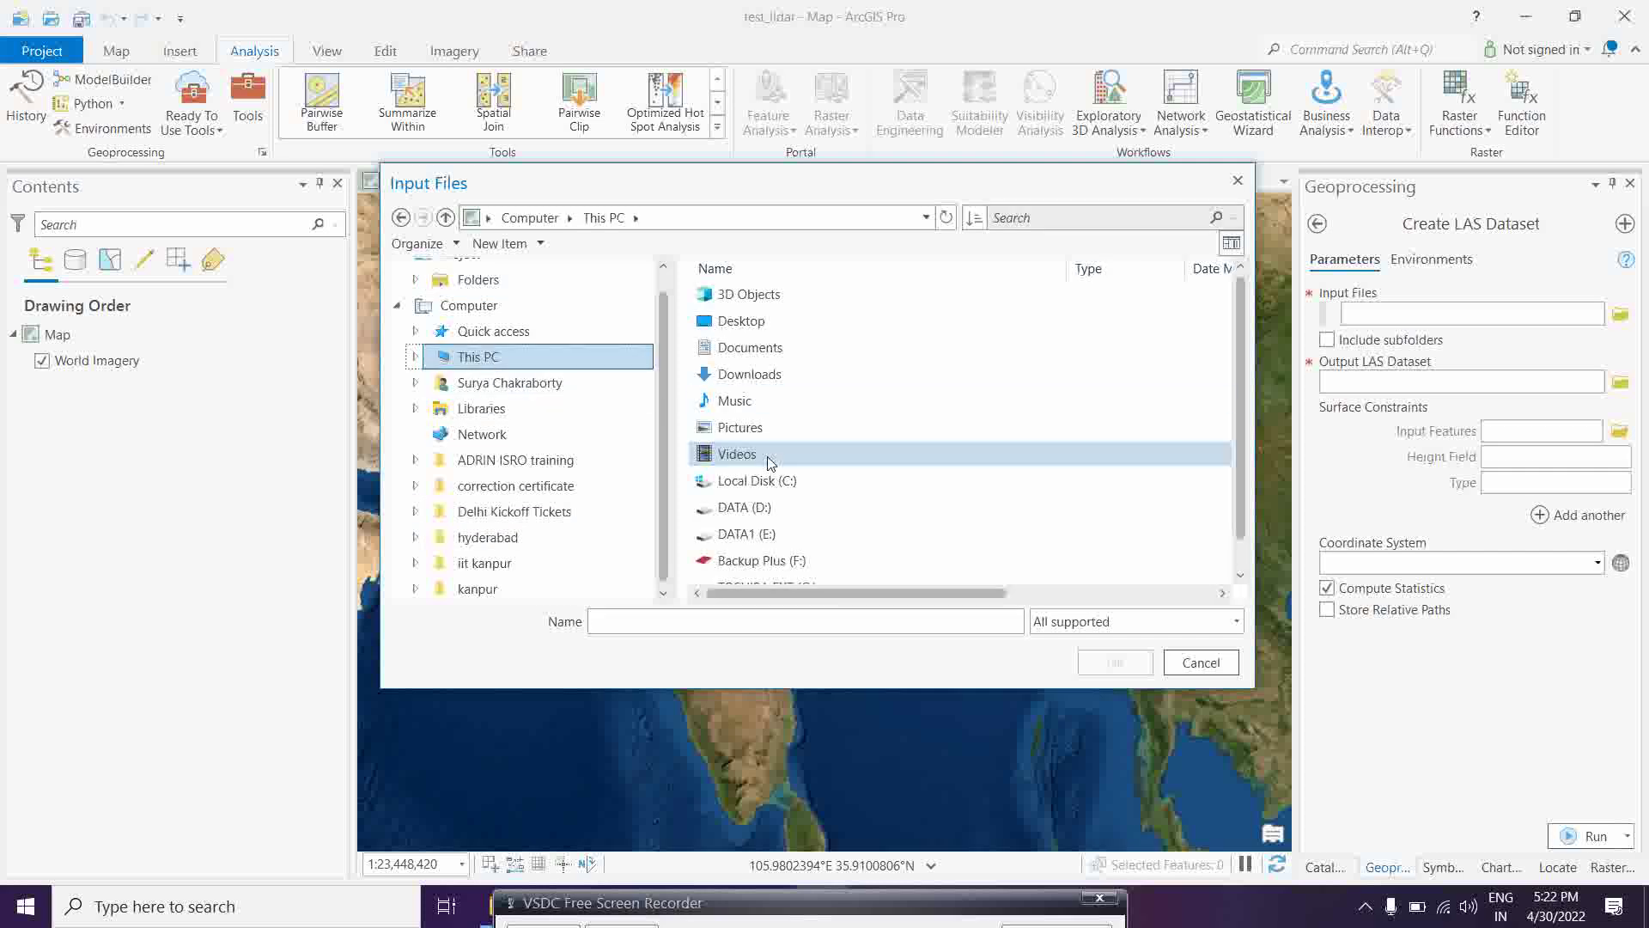
pyautogui.doubleClick(746, 533)
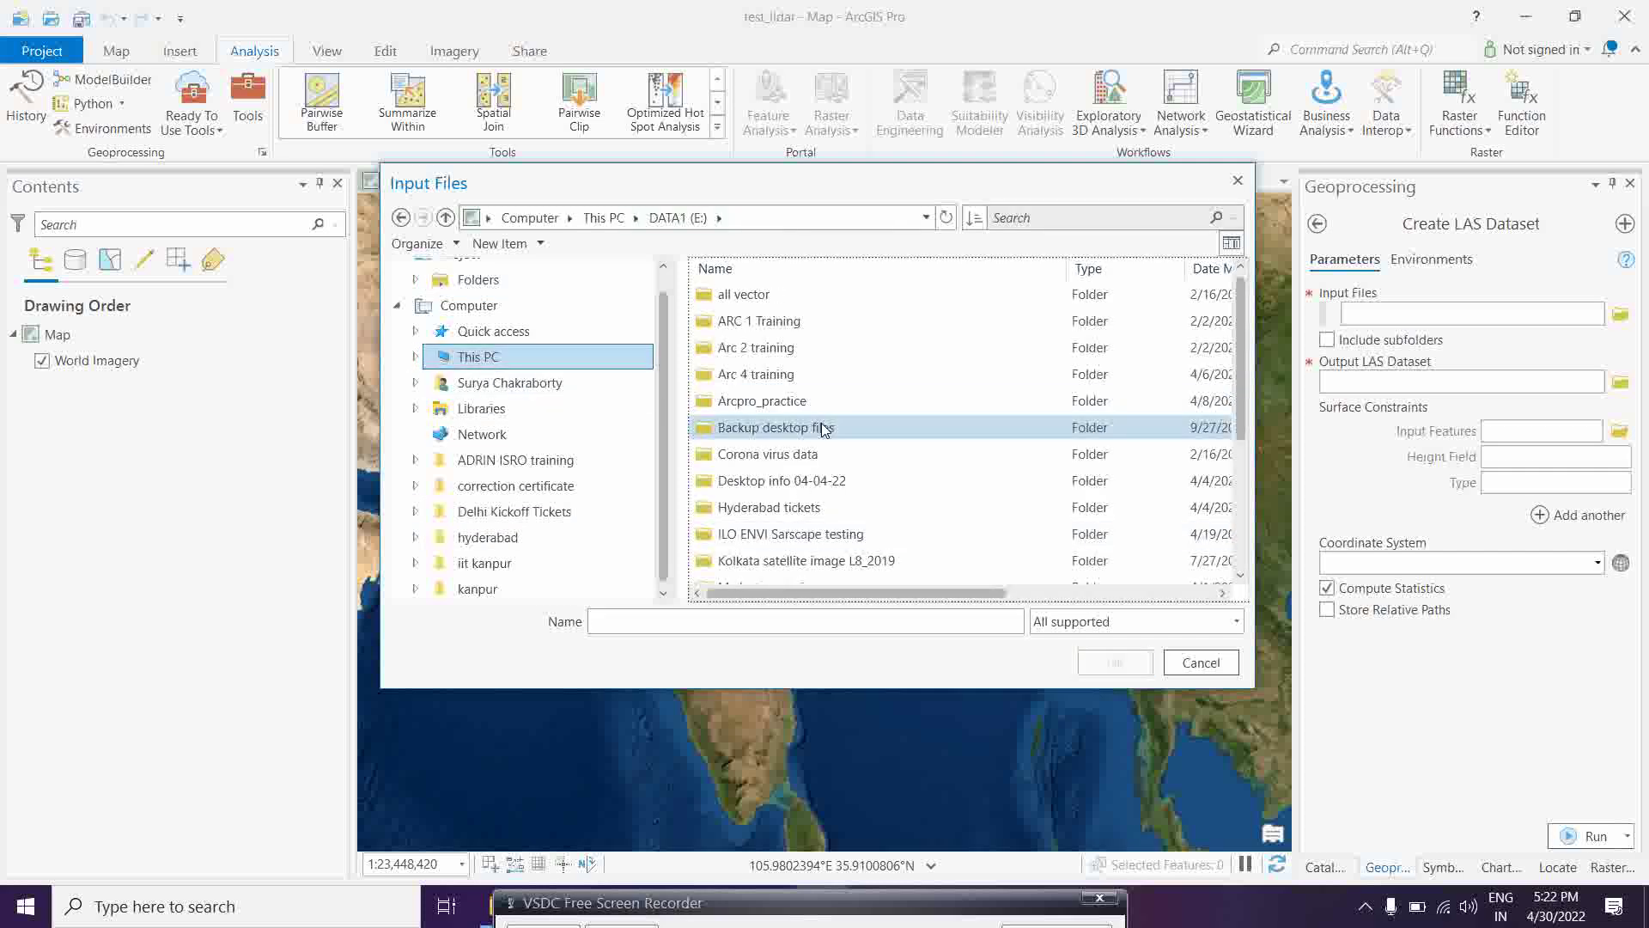
pyautogui.scroll(-3, 822, 427)
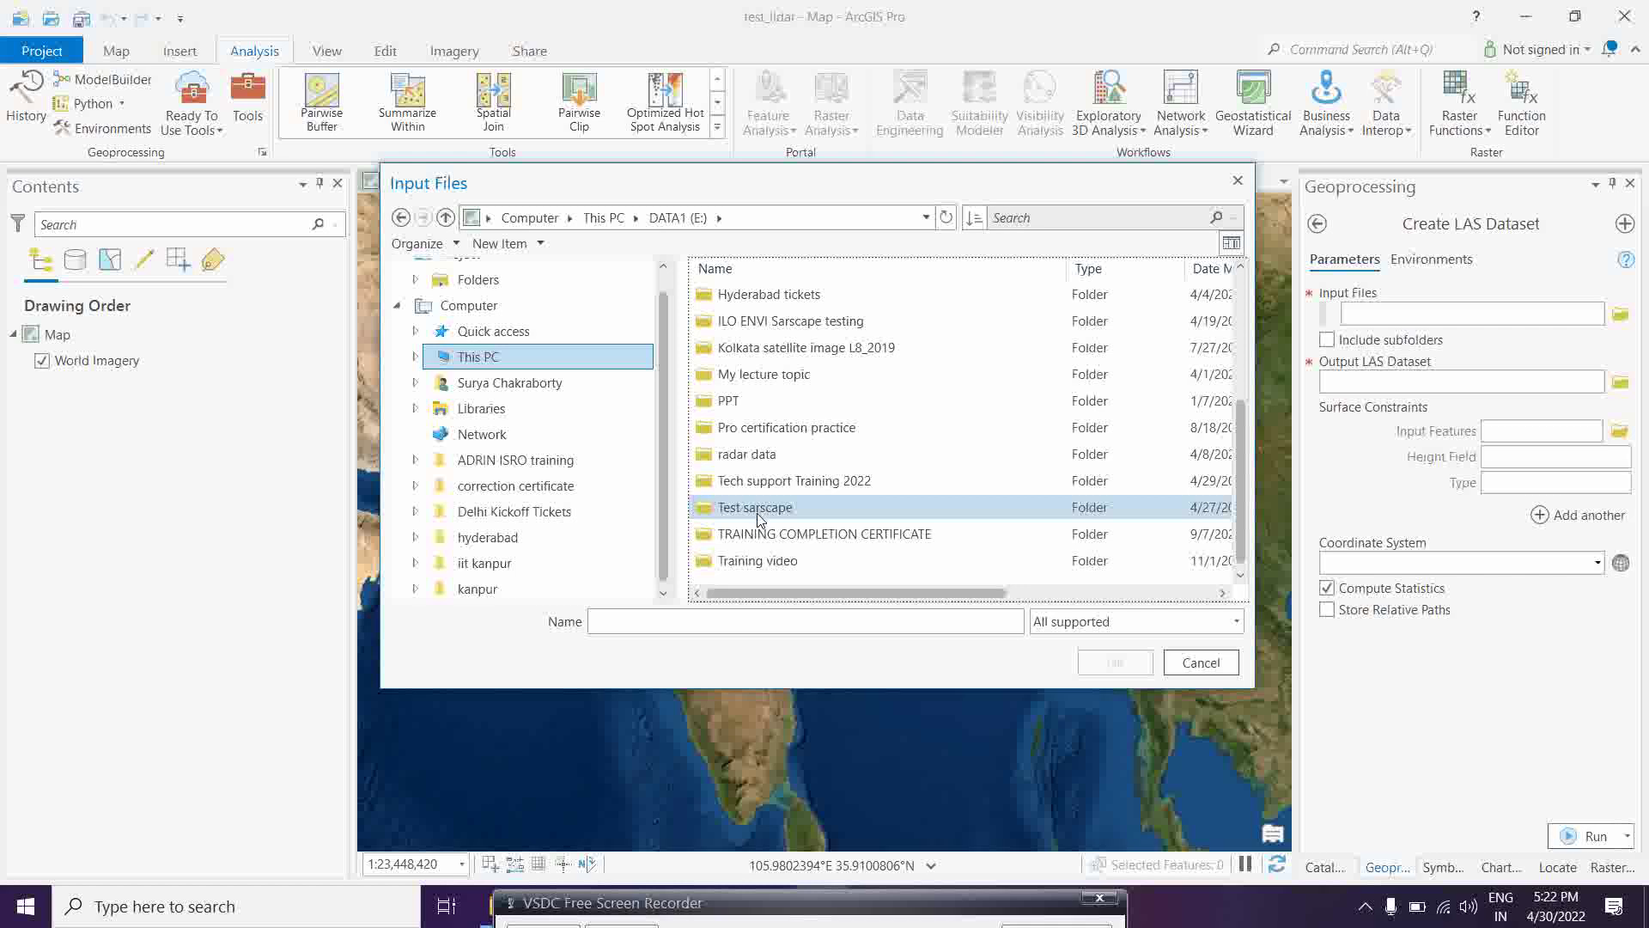
pyautogui.doubleClick(759, 508)
pyautogui.doubleClick(747, 326)
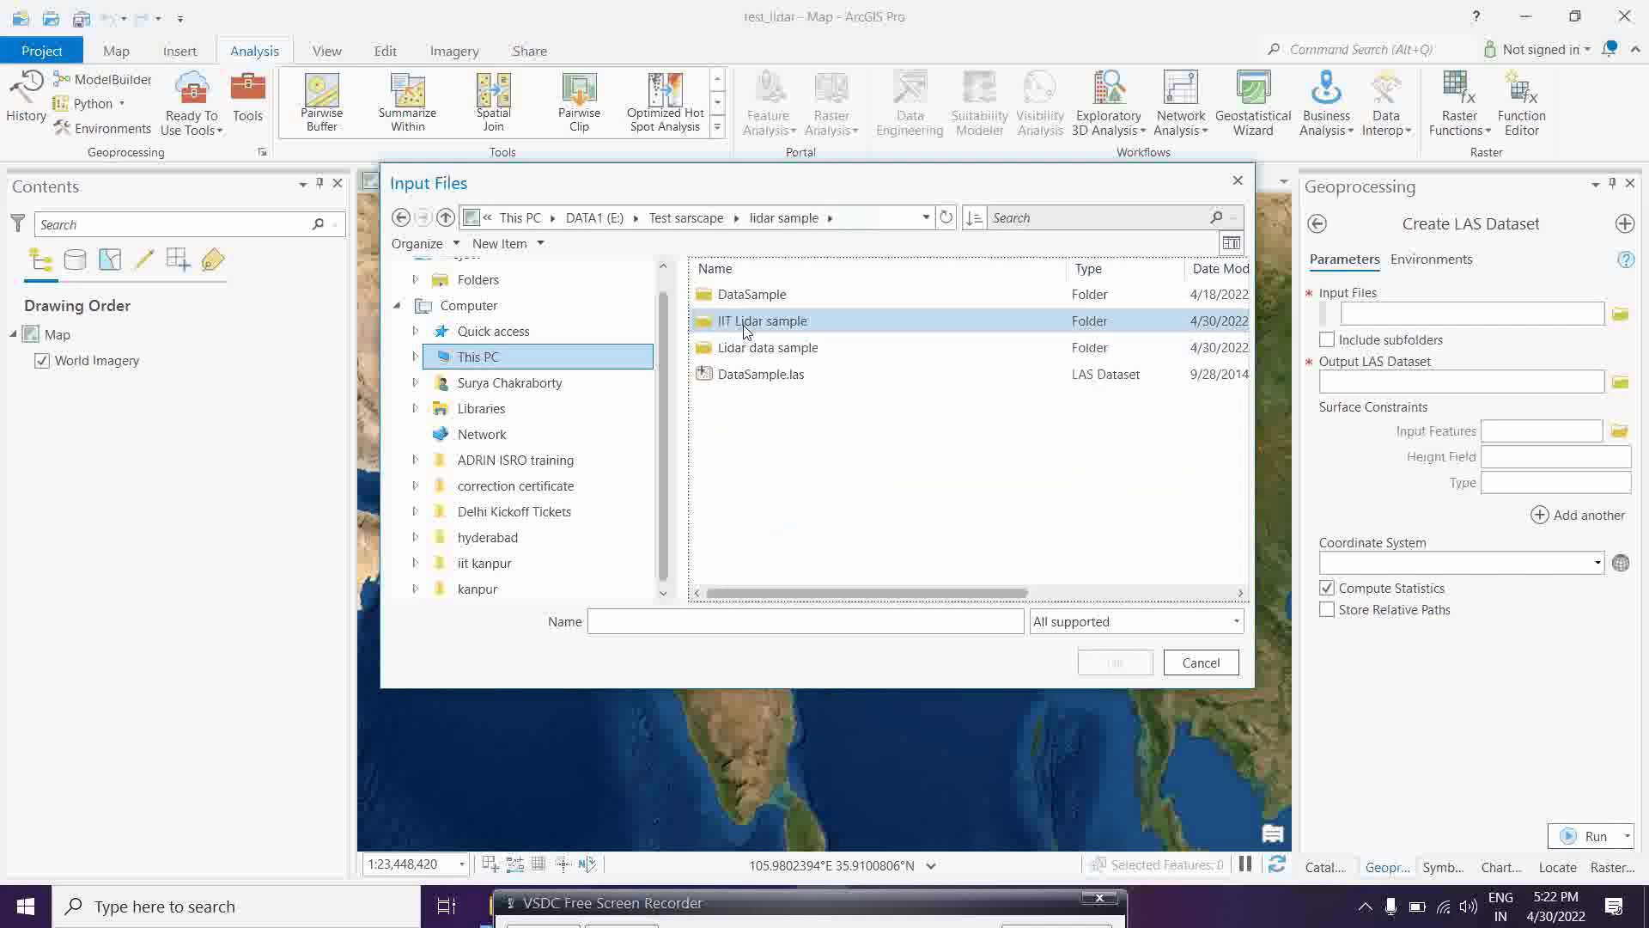
pyautogui.doubleClick(744, 347)
pyautogui.doubleClick(756, 295)
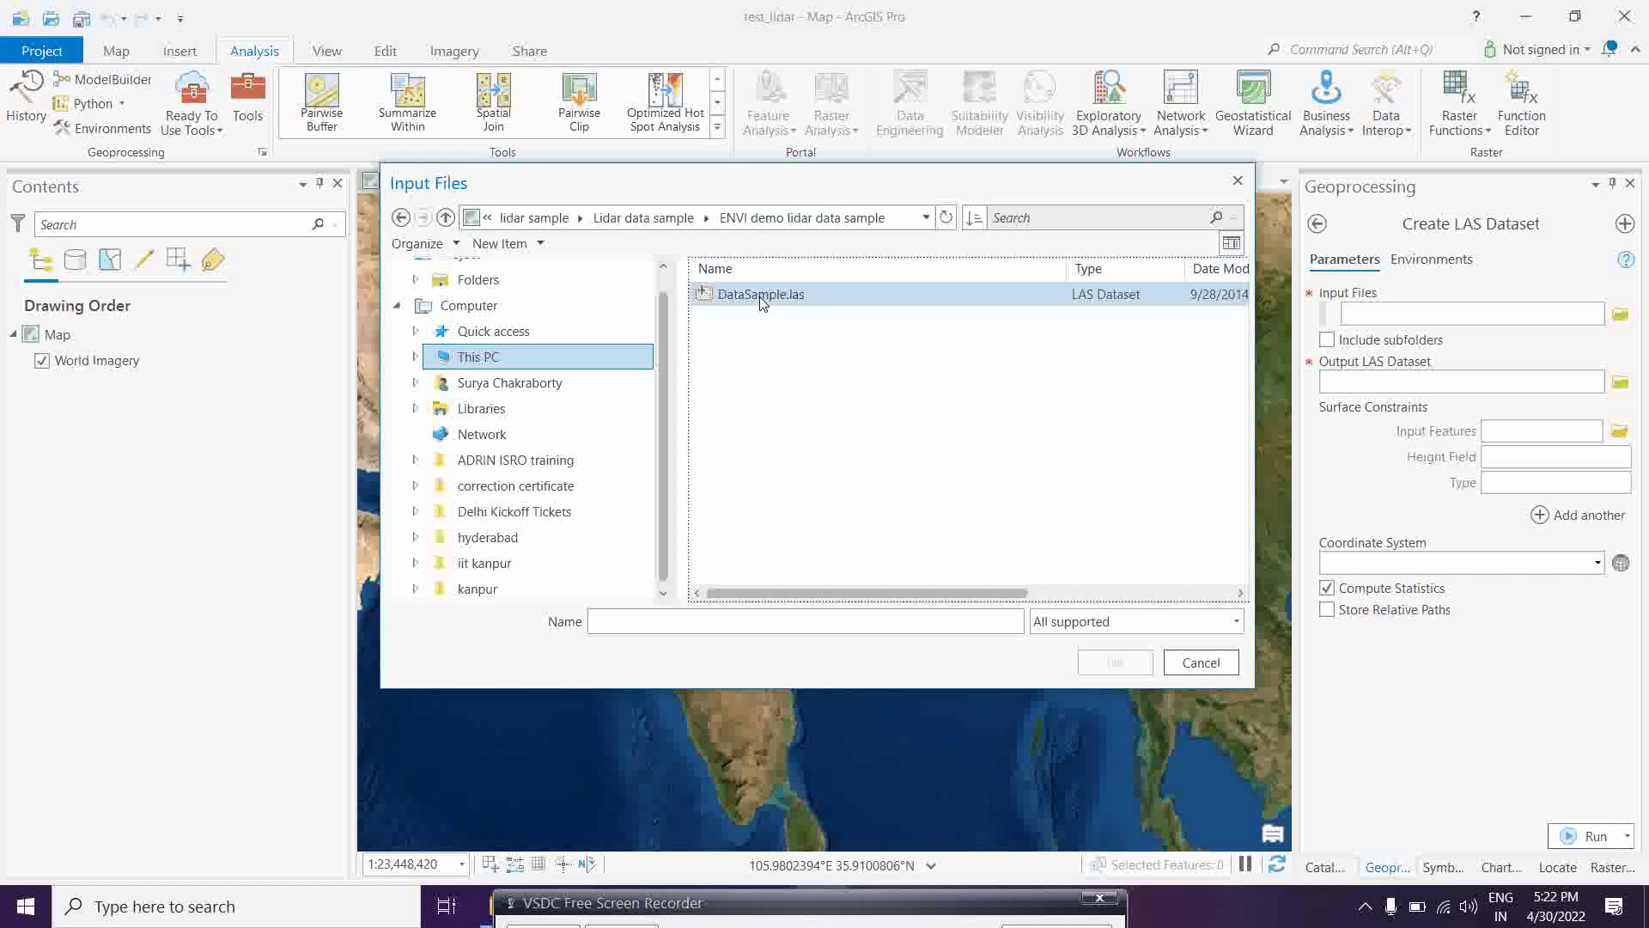
pyautogui.click(760, 296)
pyautogui.click(1115, 662)
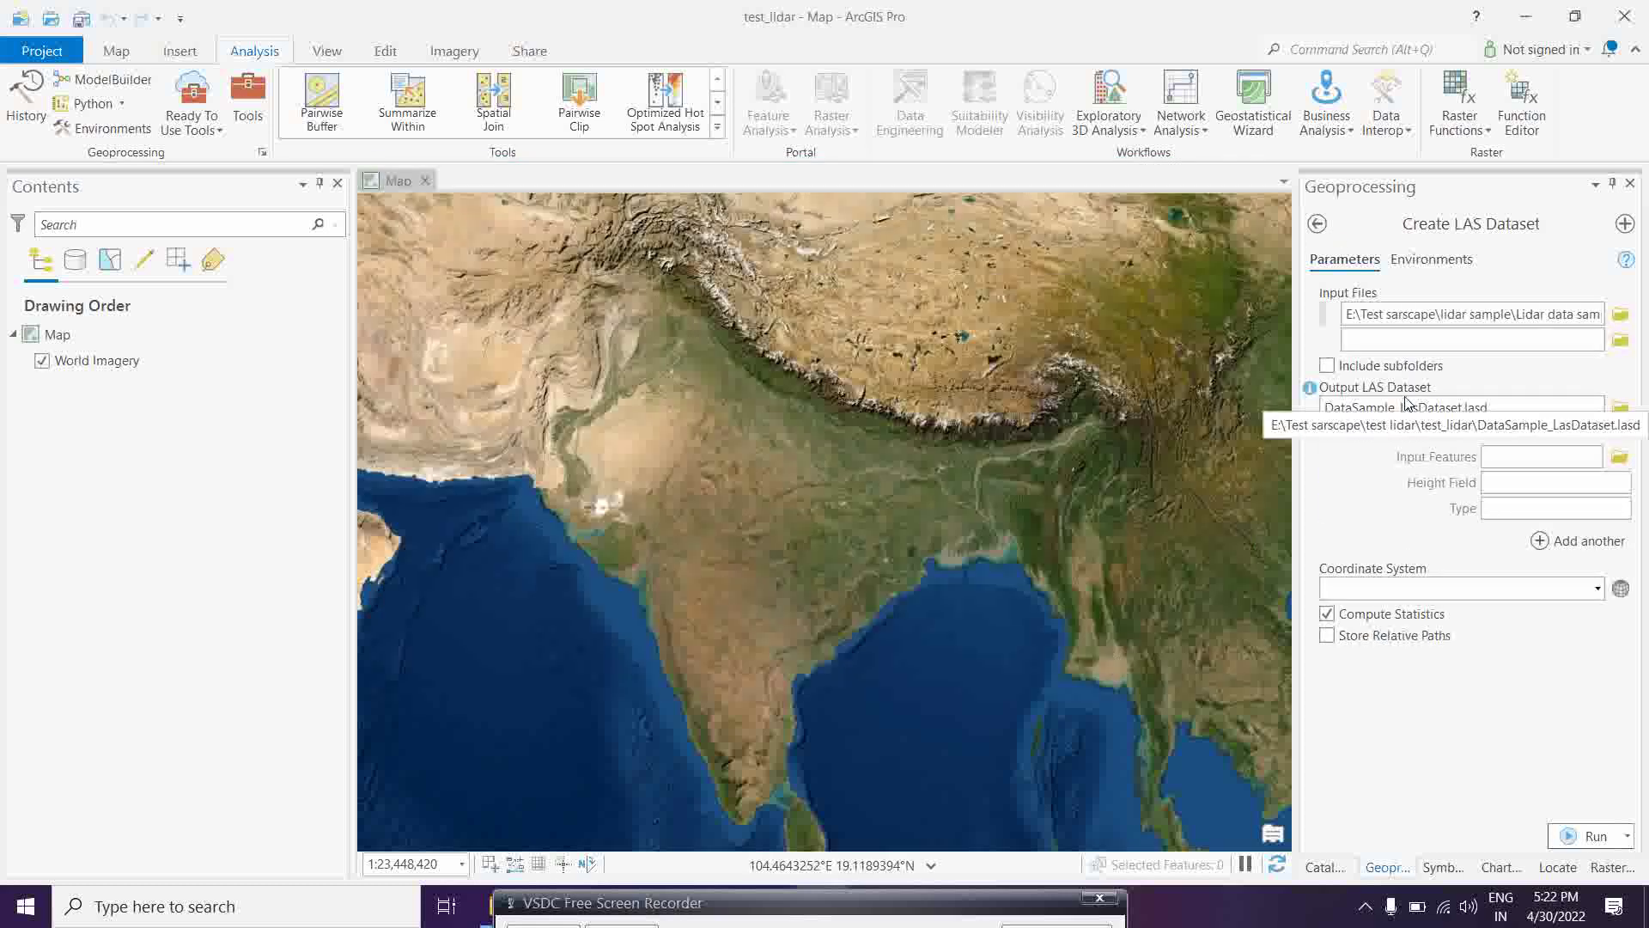
# Browse the output LAS dataset location to the Test sarscape folder on DATA1 (E:).
pyautogui.click(1620, 407)
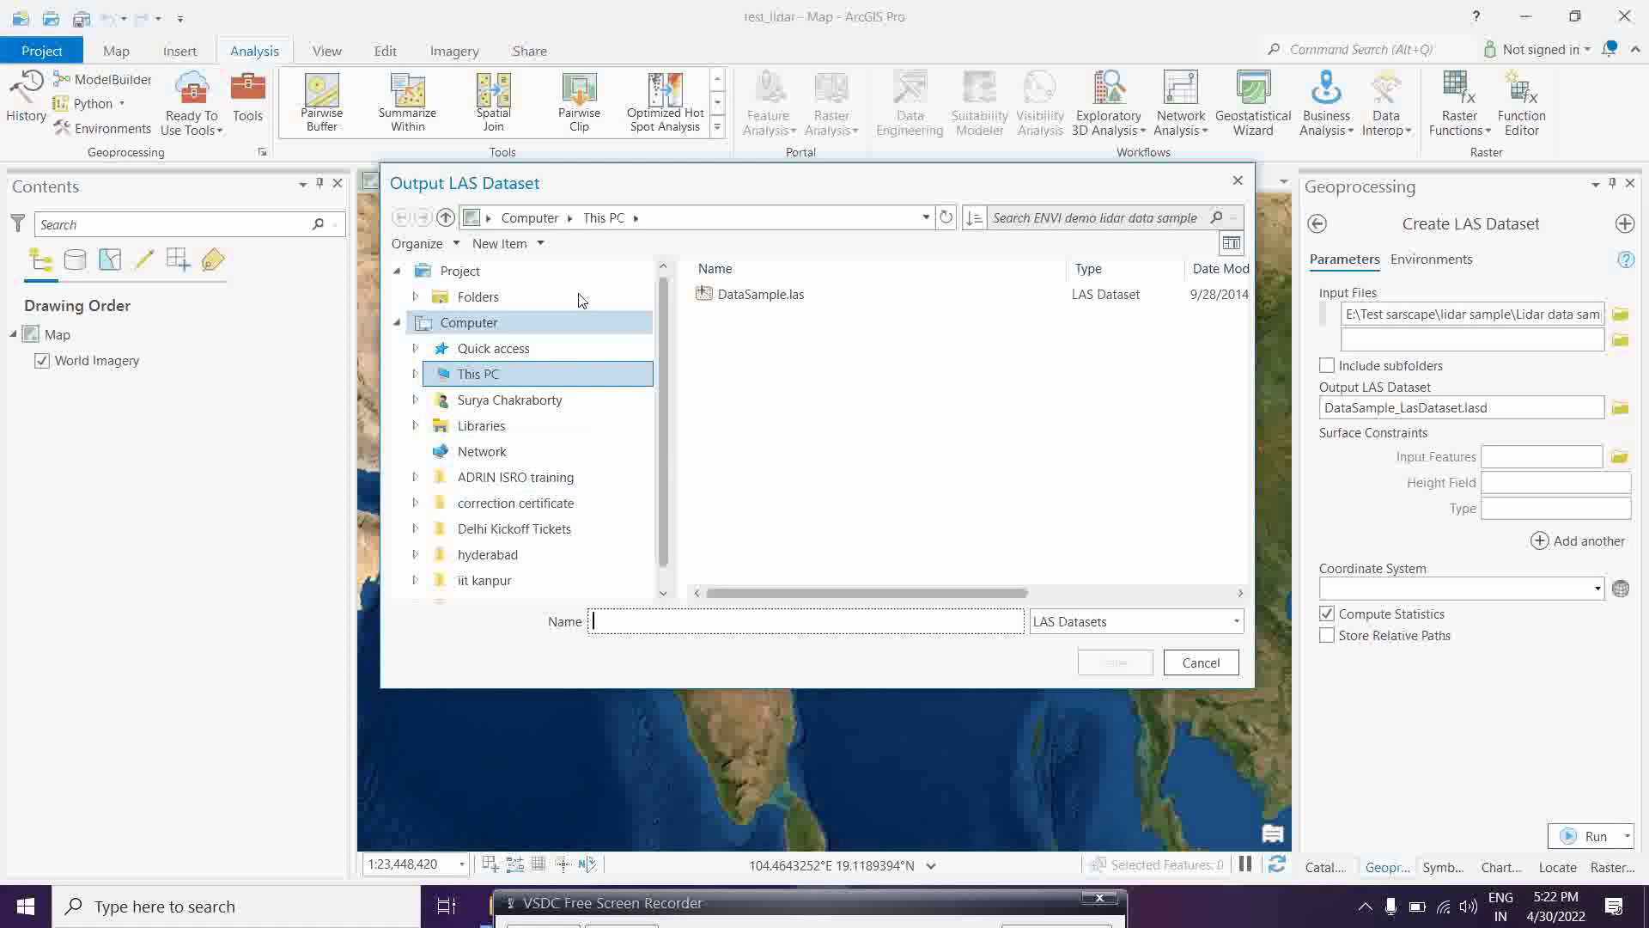
pyautogui.click(601, 218)
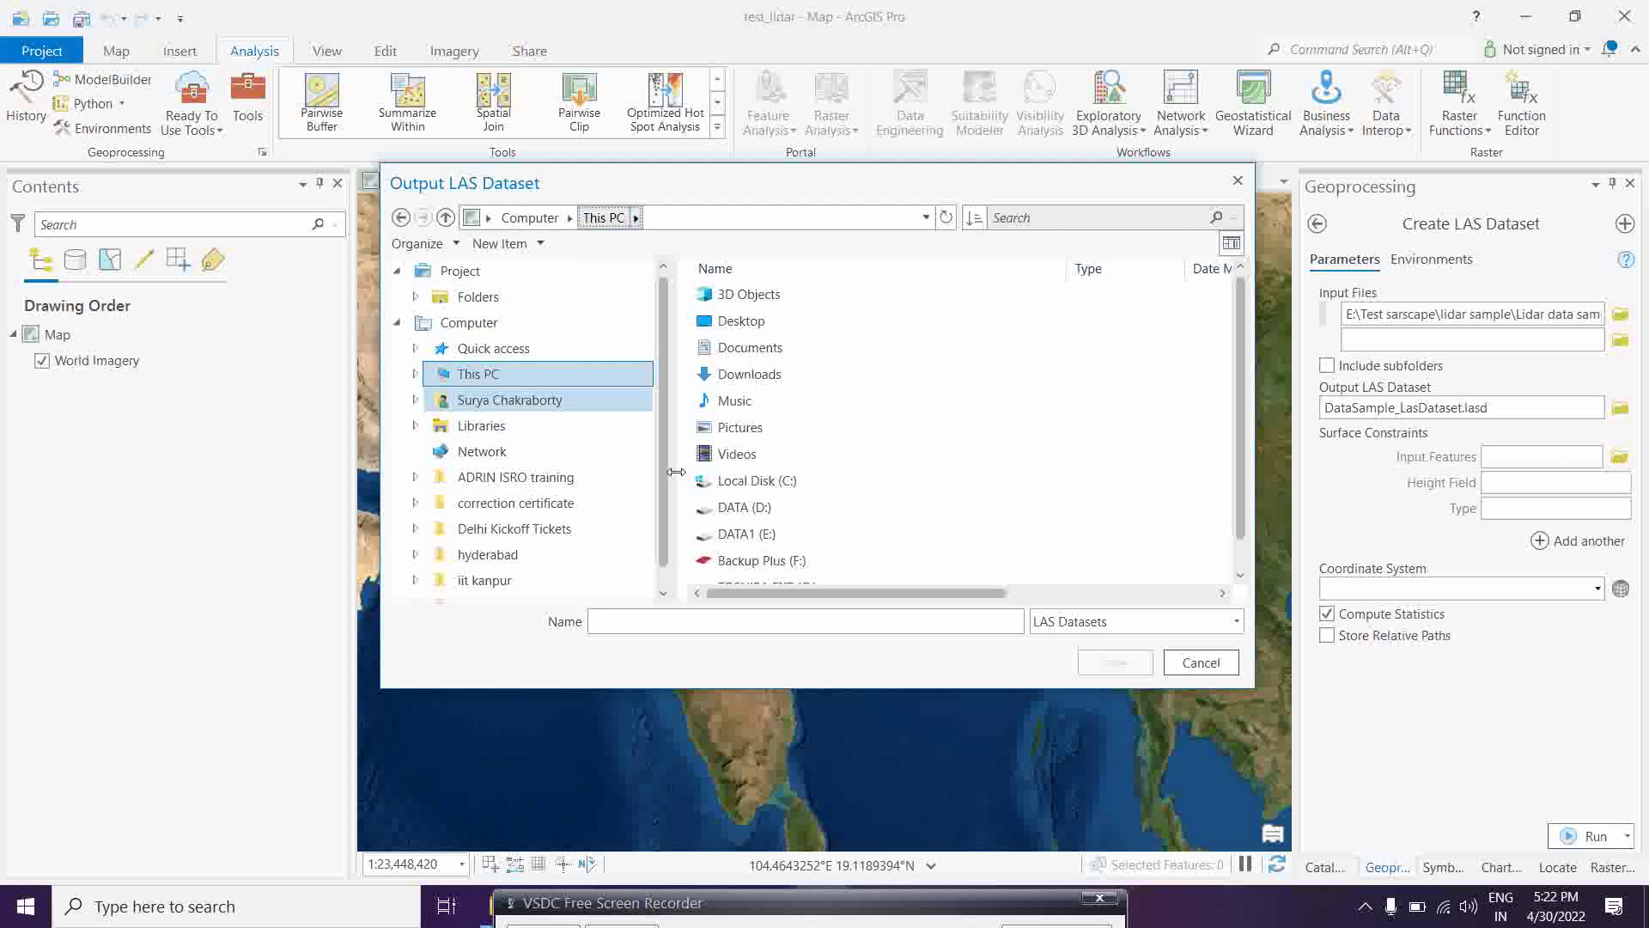
pyautogui.doubleClick(747, 533)
pyautogui.scroll(-1, 784, 501)
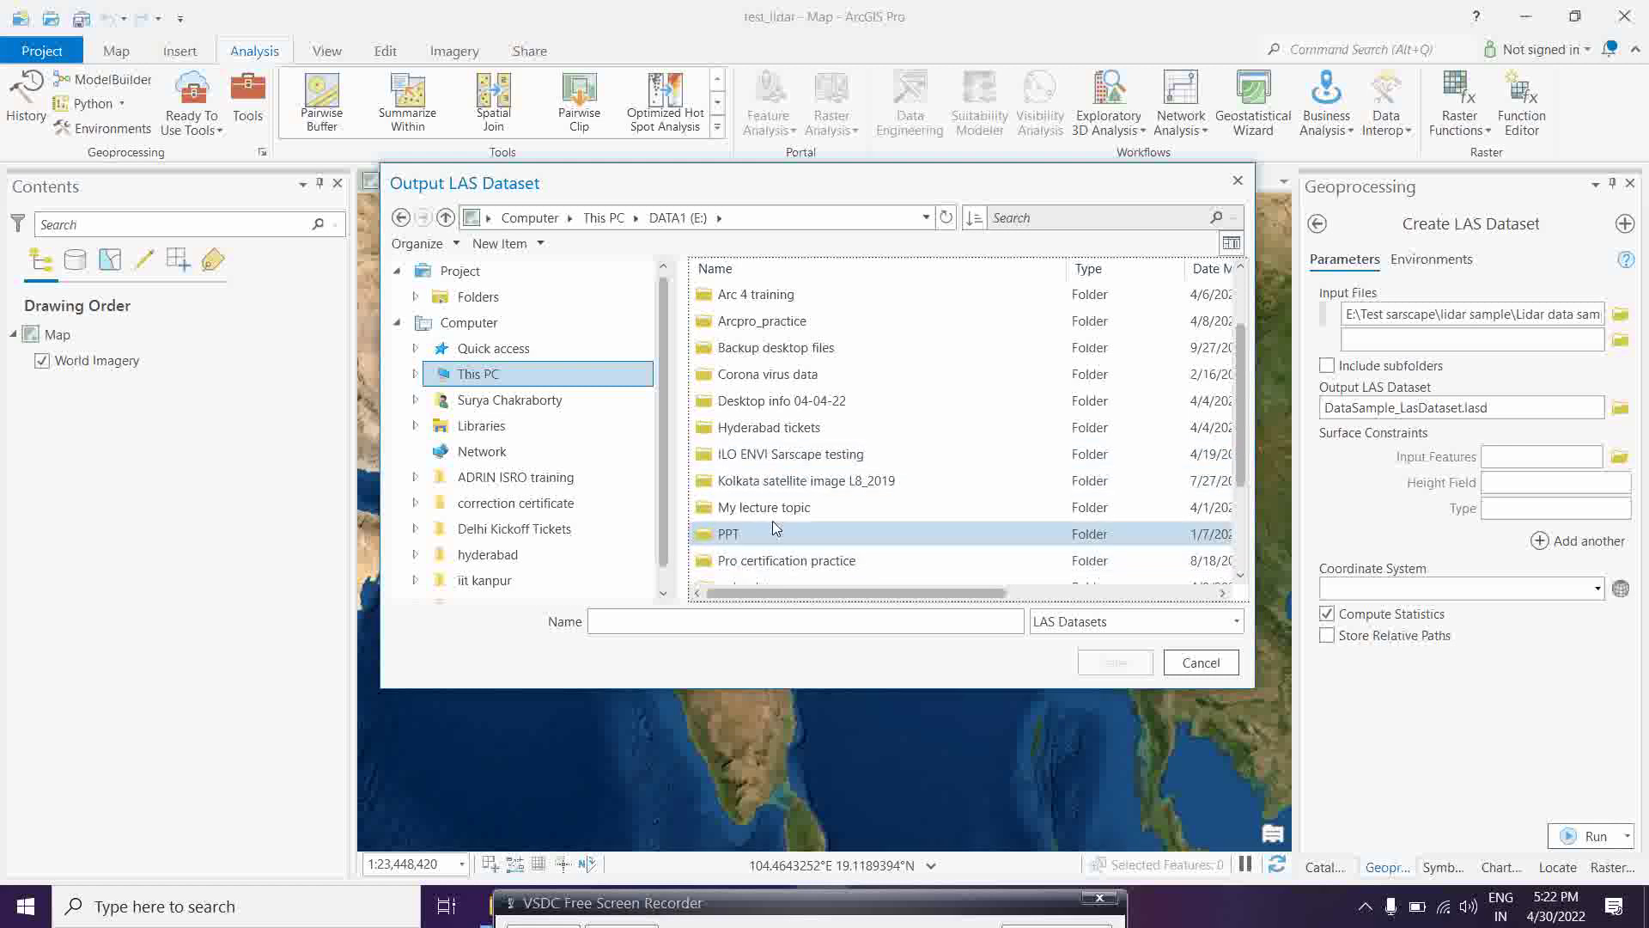
pyautogui.scroll(-1, 767, 515)
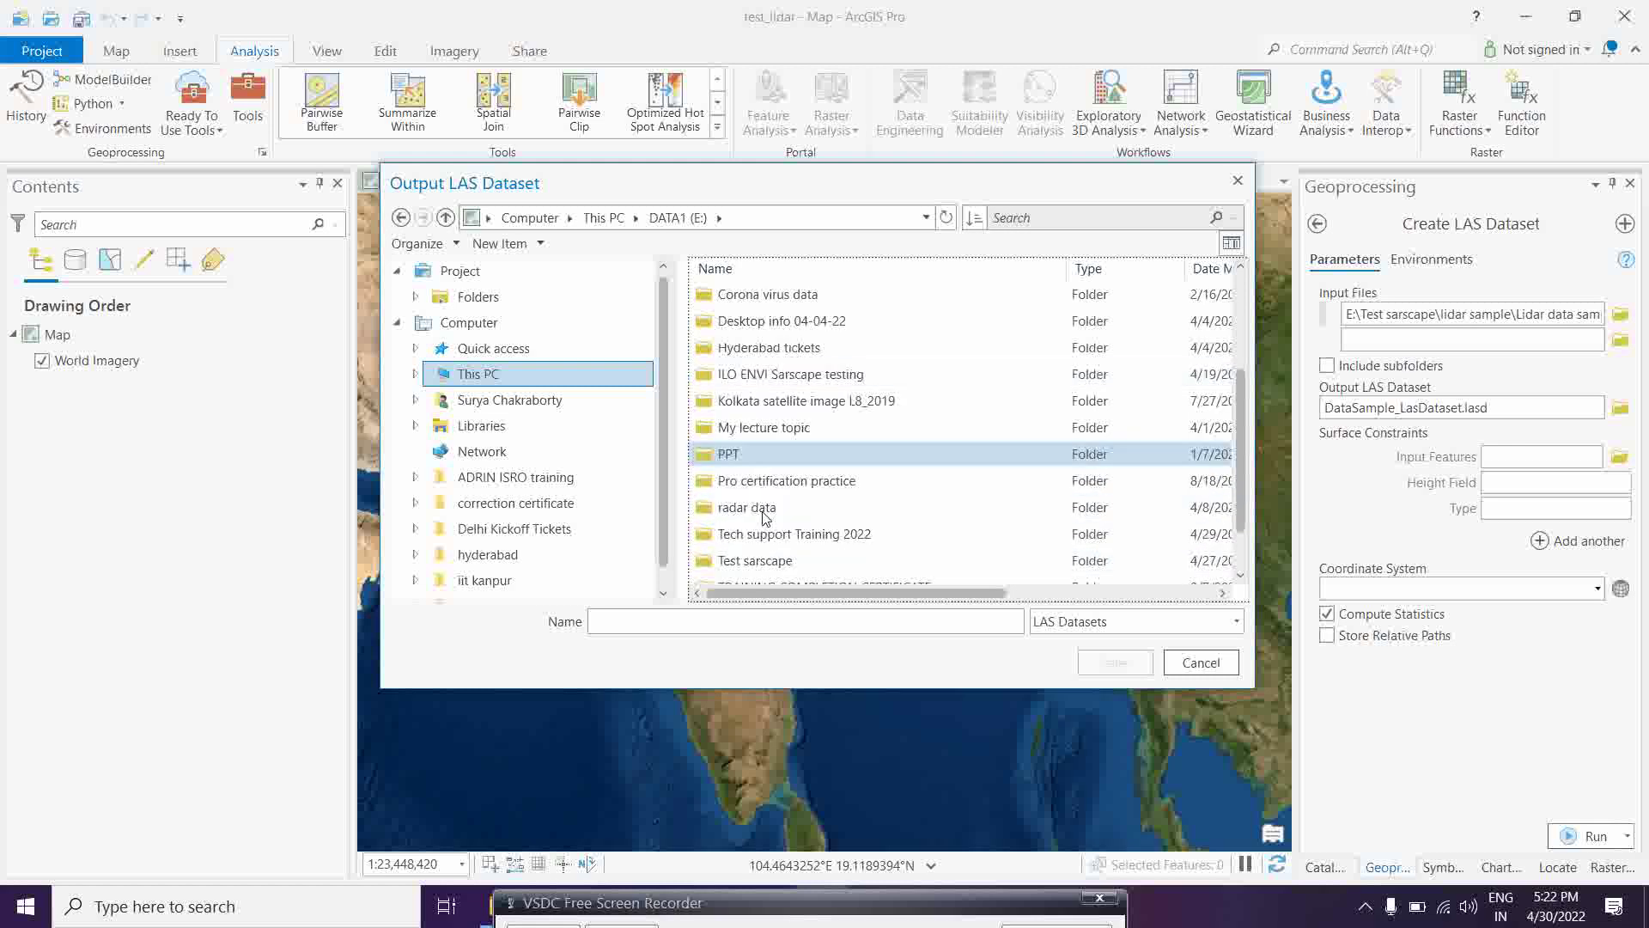
pyautogui.scroll(-1, 803, 519)
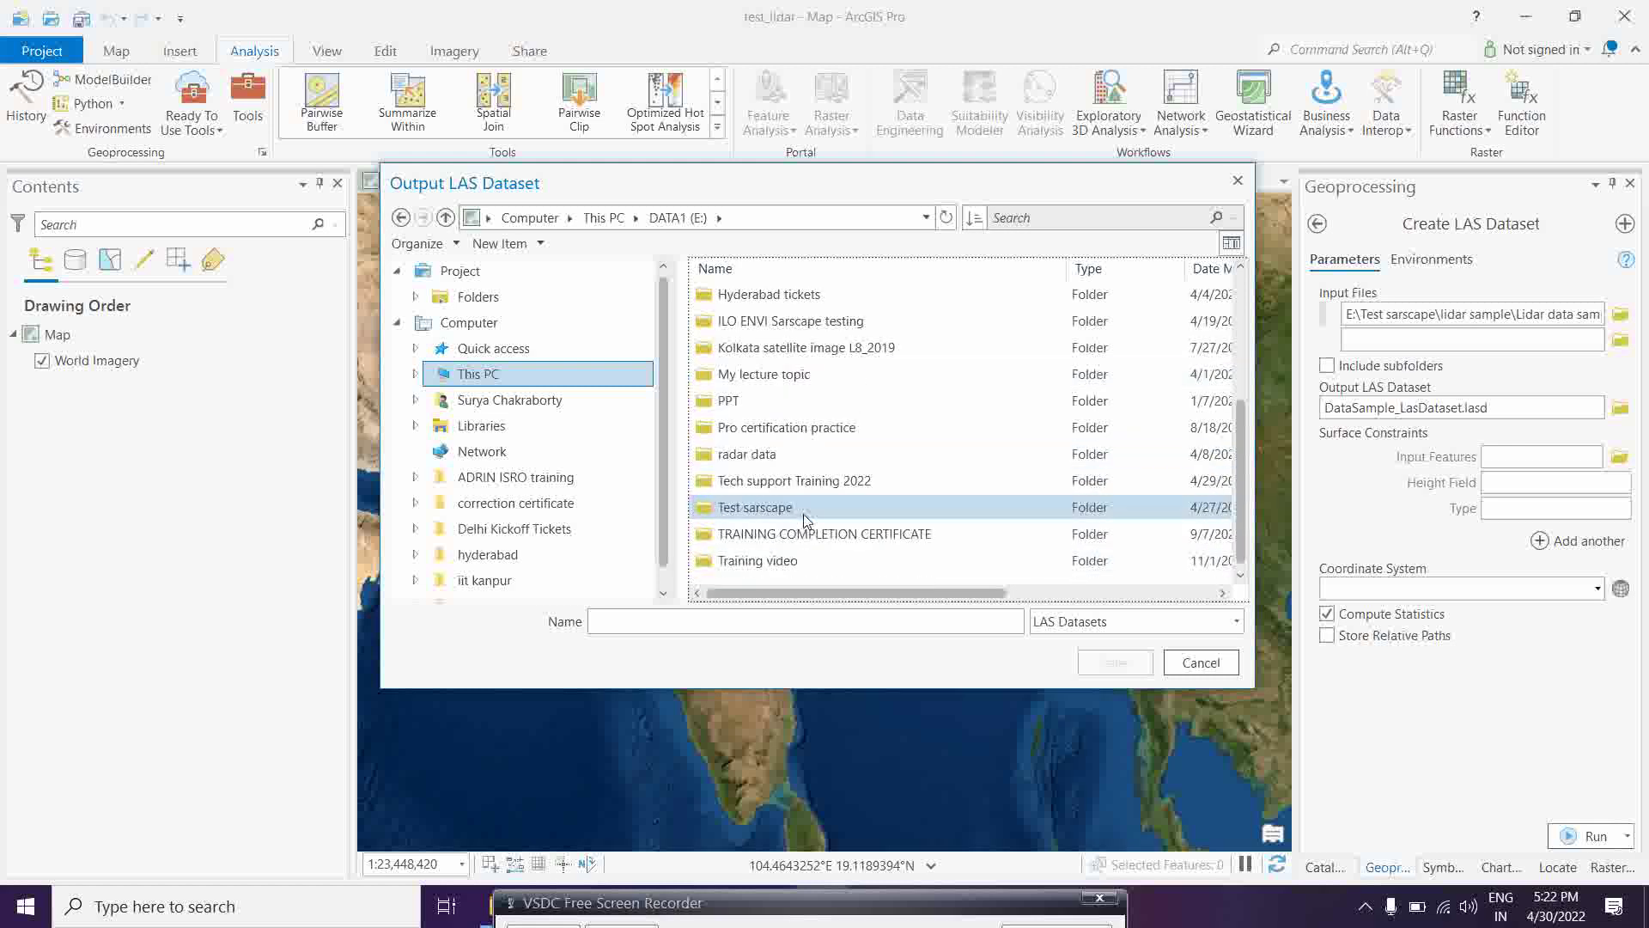
pyautogui.click(760, 509)
pyautogui.doubleClick(761, 508)
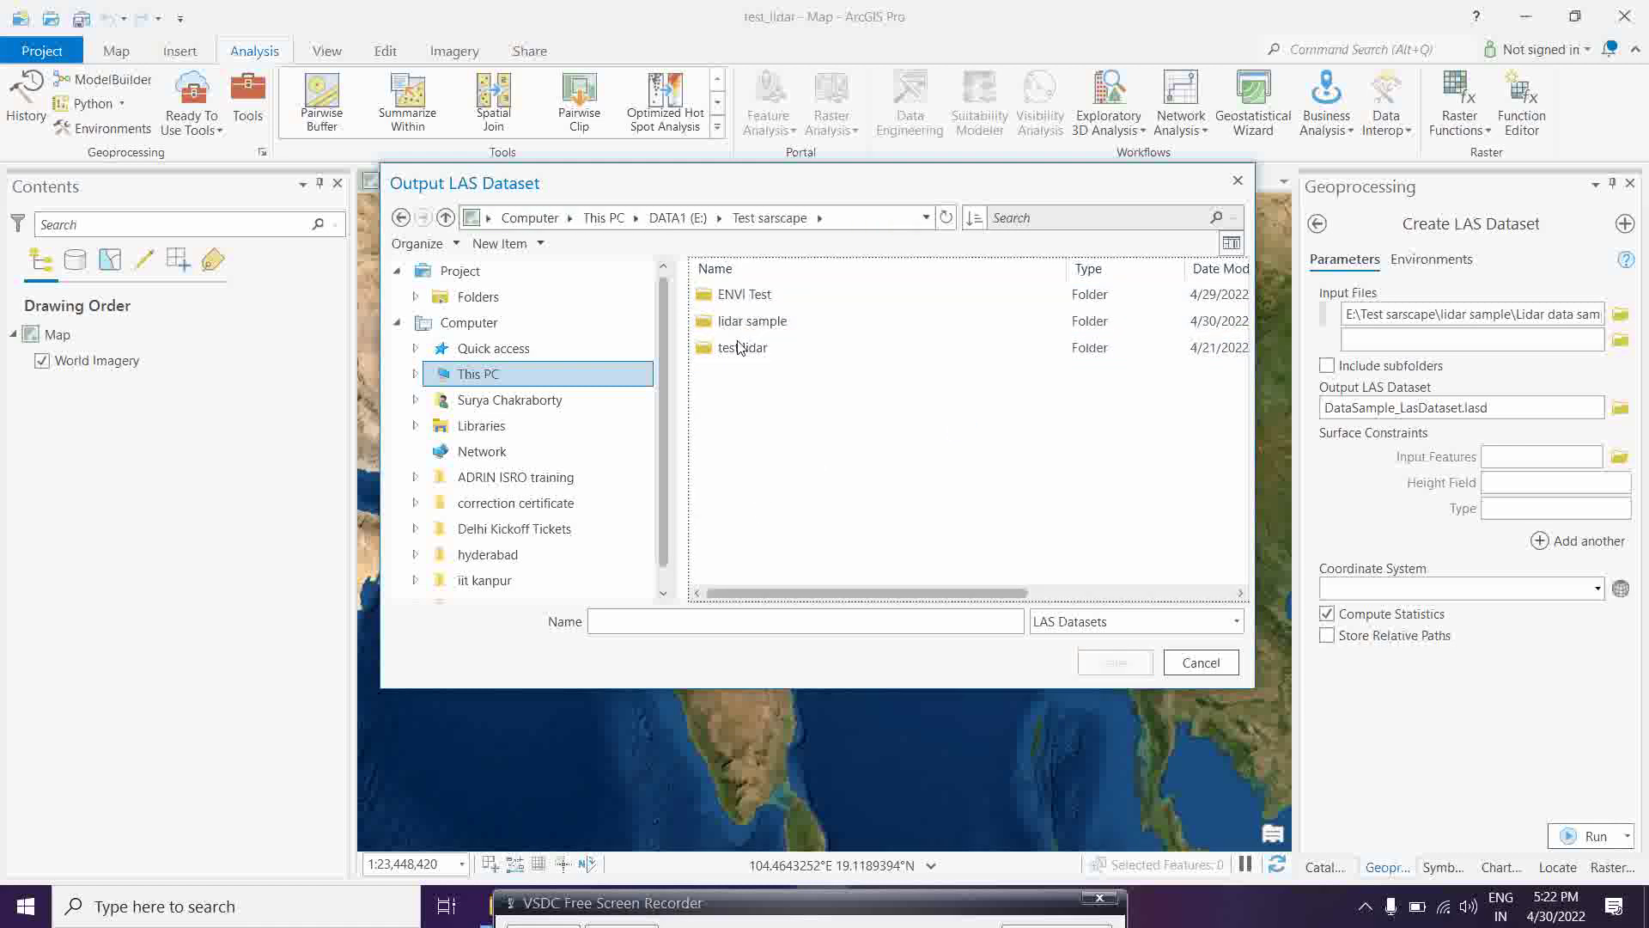
# Create a new folder named "test2 idar" inside the Test sarscape folder.
pyautogui.rightClick(732, 397)
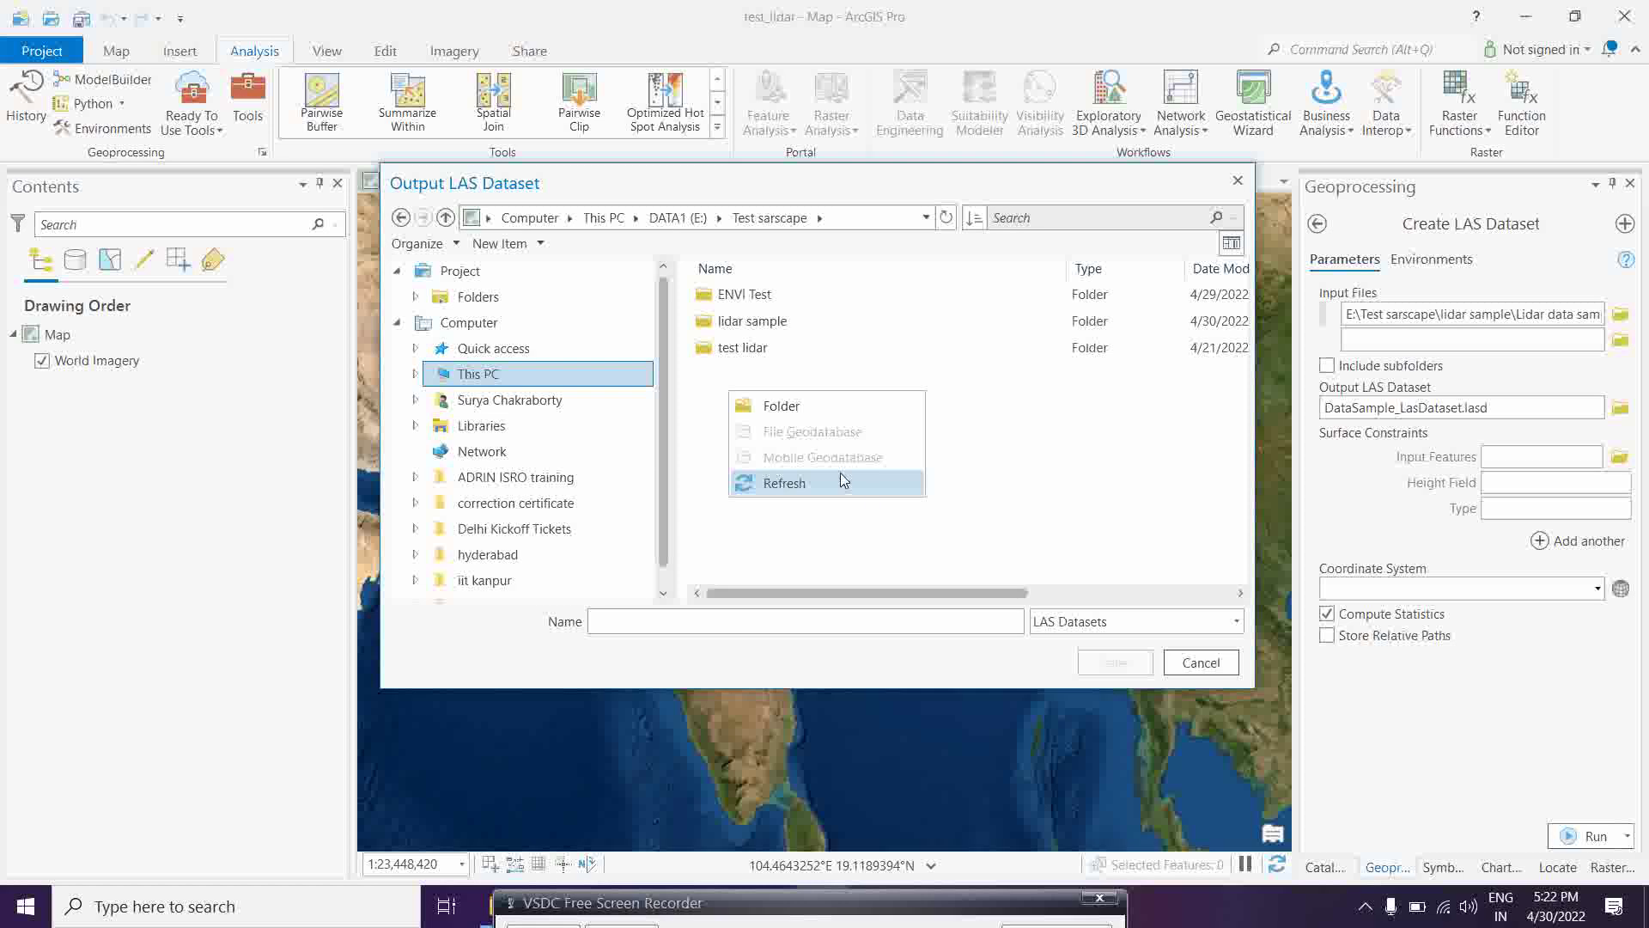
pyautogui.click(799, 409)
pyautogui.write('t')
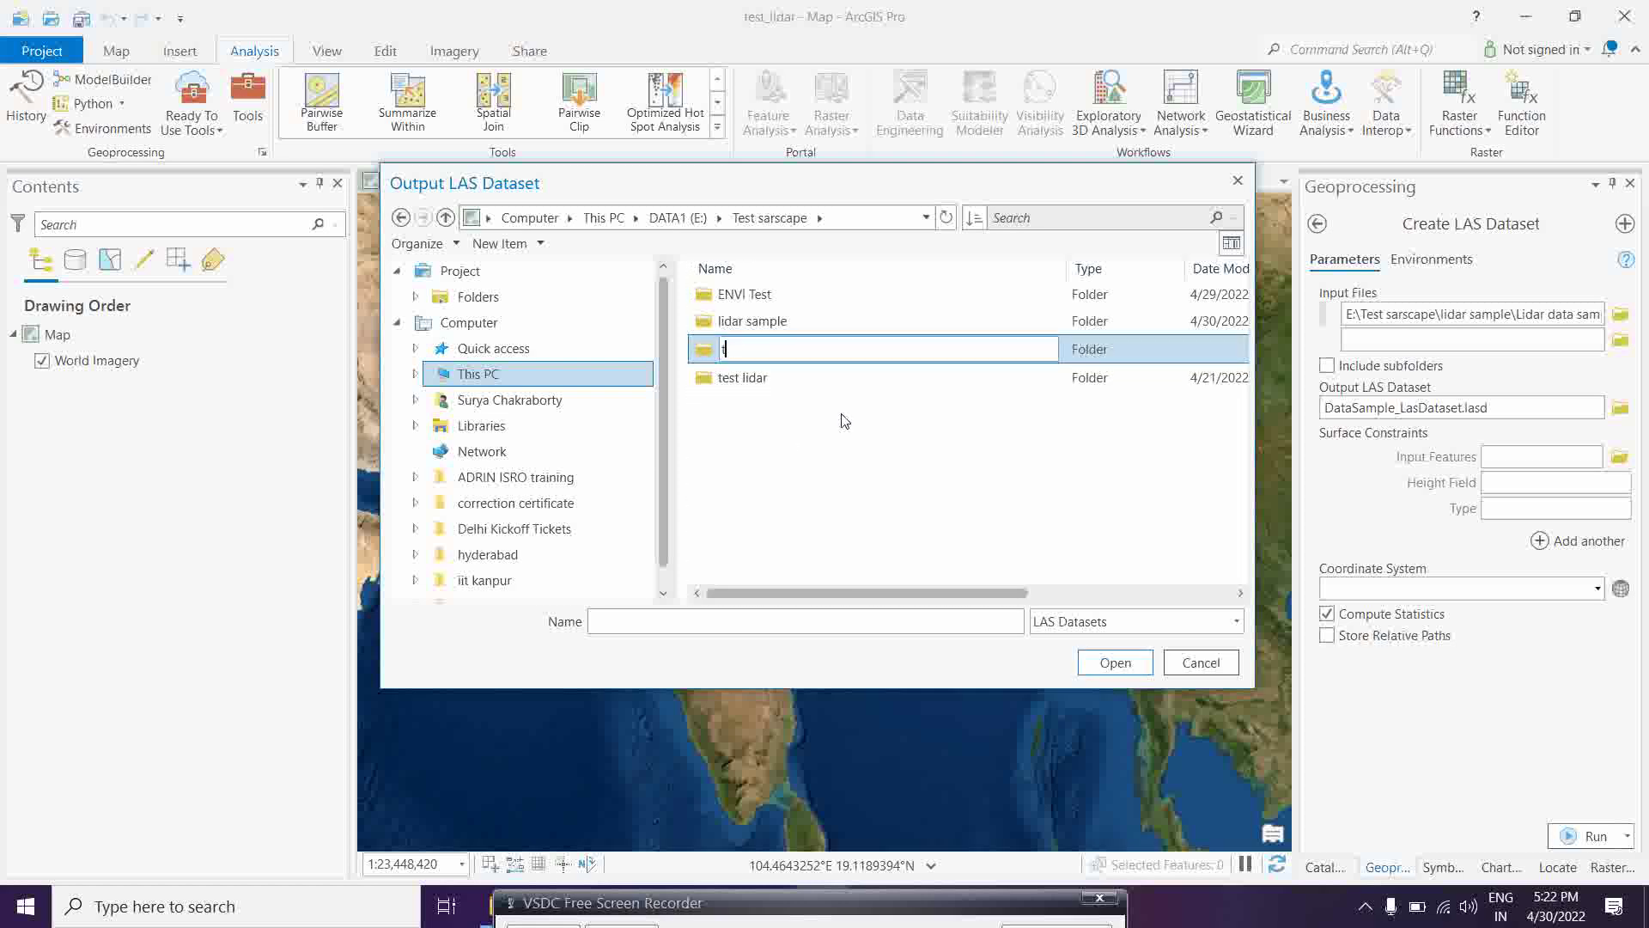
pyautogui.write('est2 lidar')
pyautogui.press('Return')
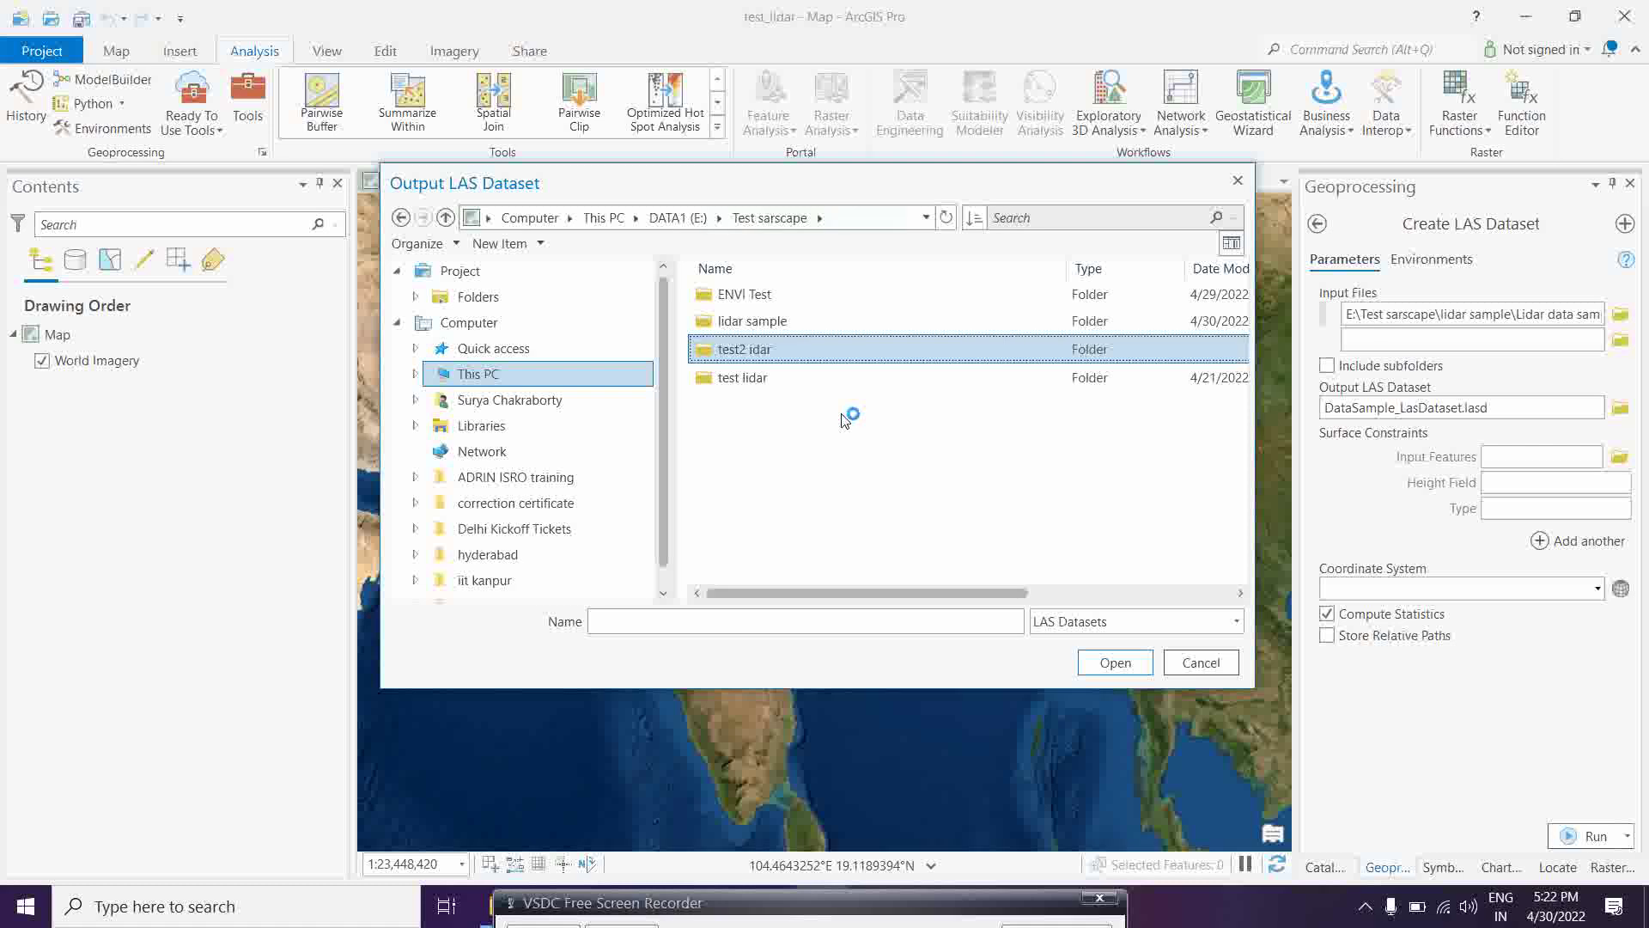
# Set the output LAS dataset to las_data_processing inside the test2 idar folder.
pyautogui.doubleClick(740, 348)
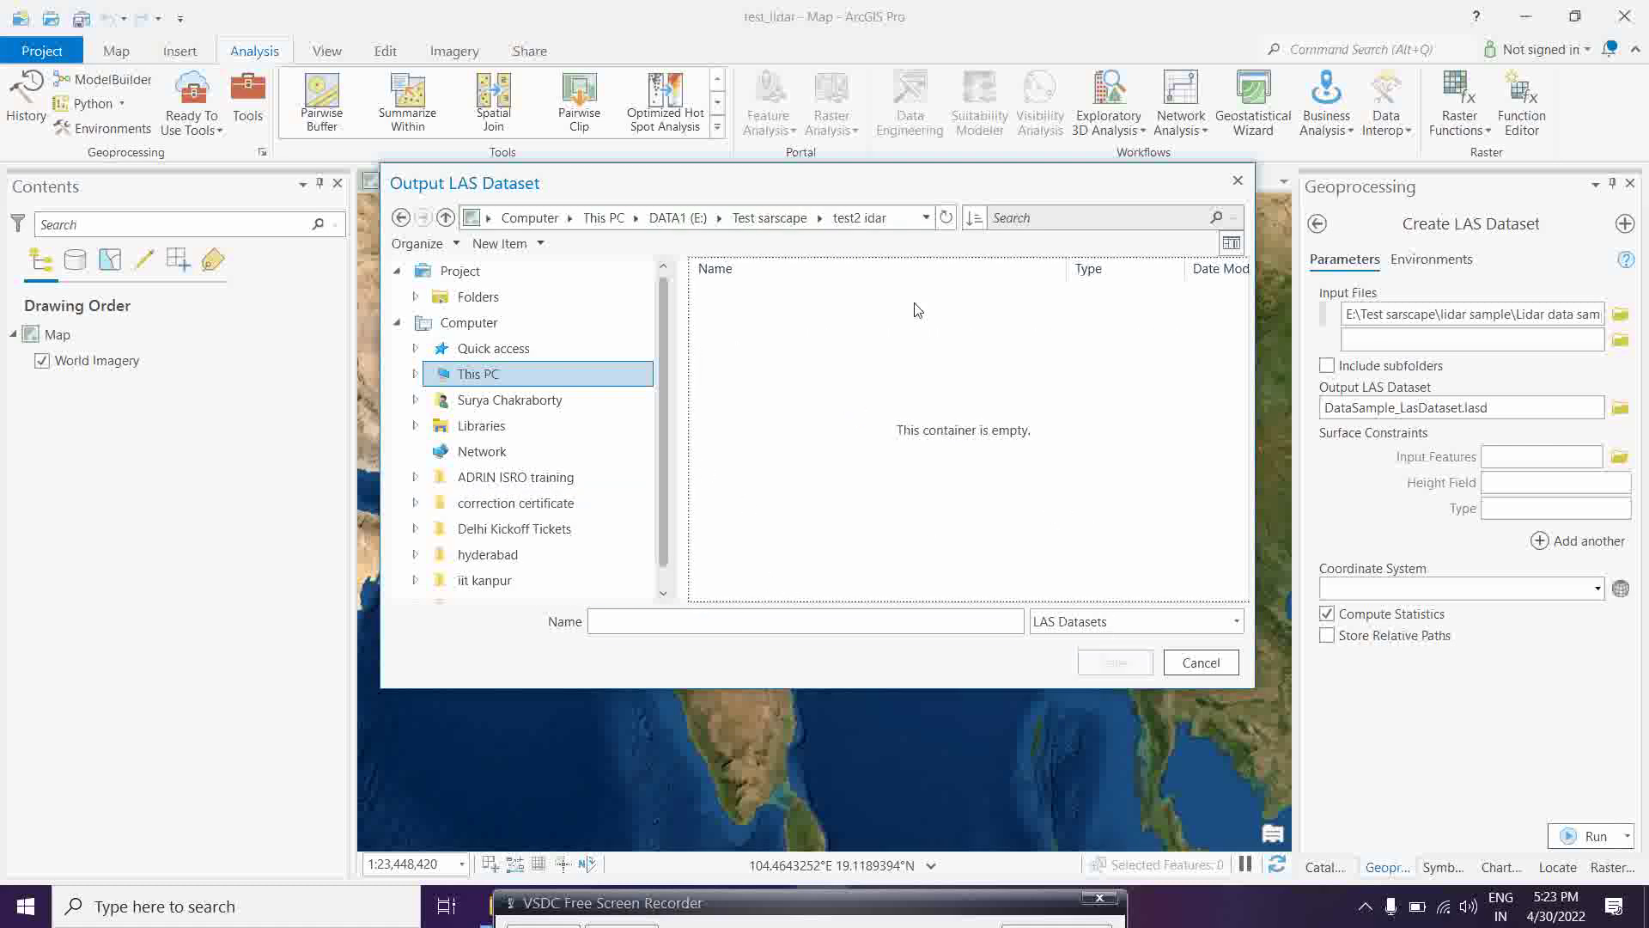
pyautogui.click(770, 217)
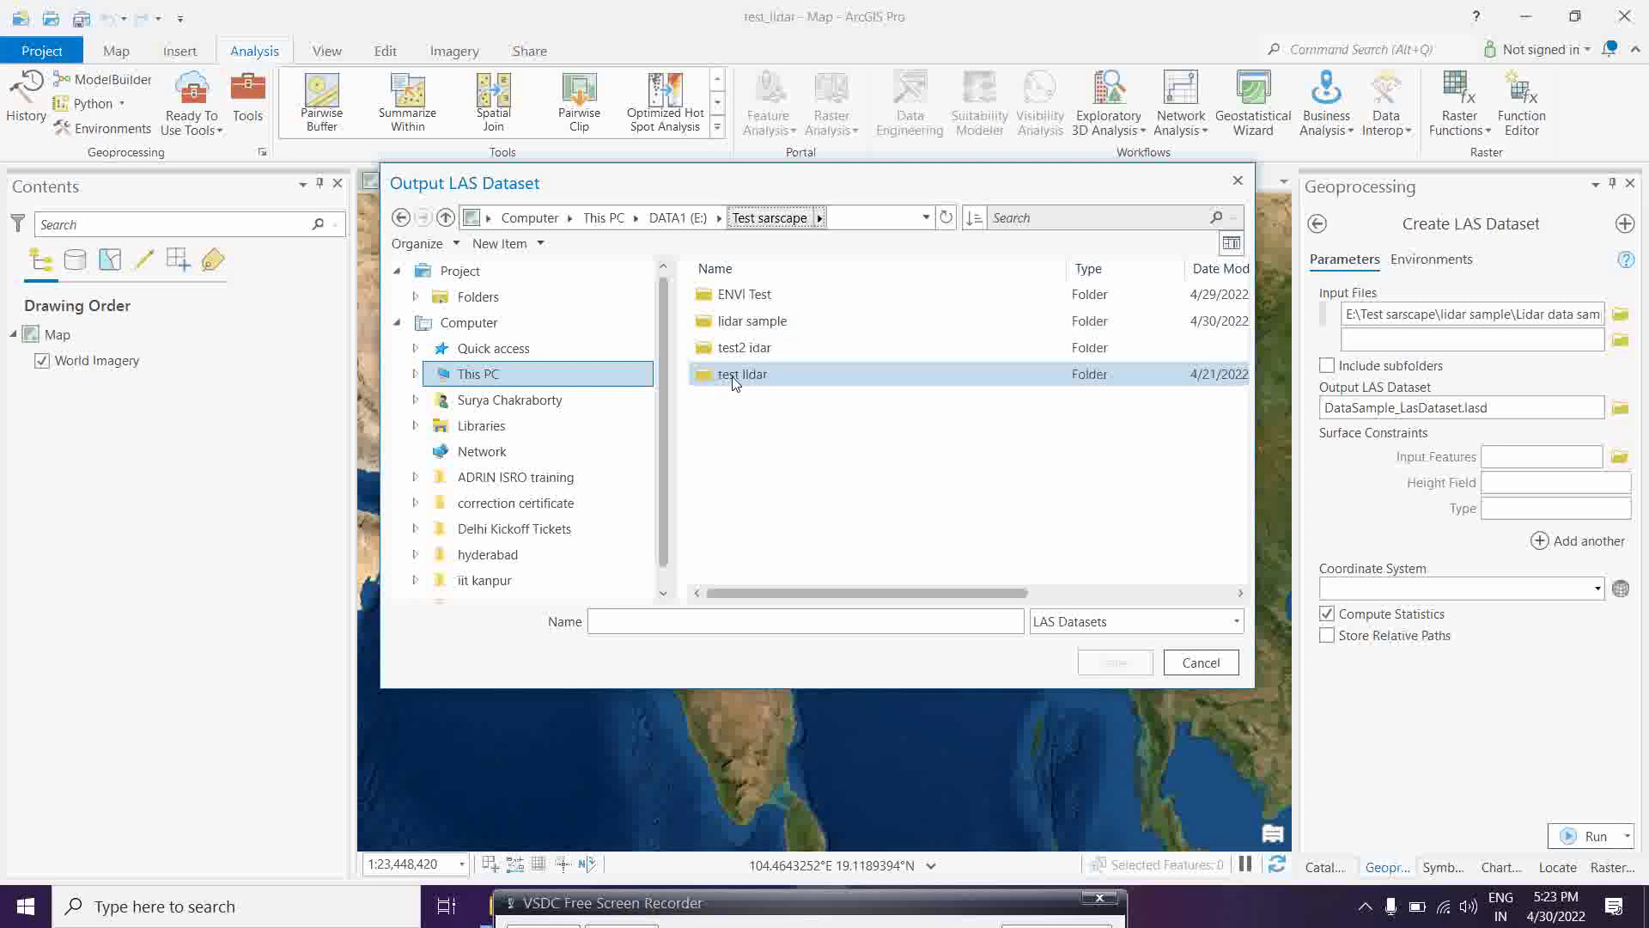
pyautogui.click(744, 348)
pyautogui.click(1115, 663)
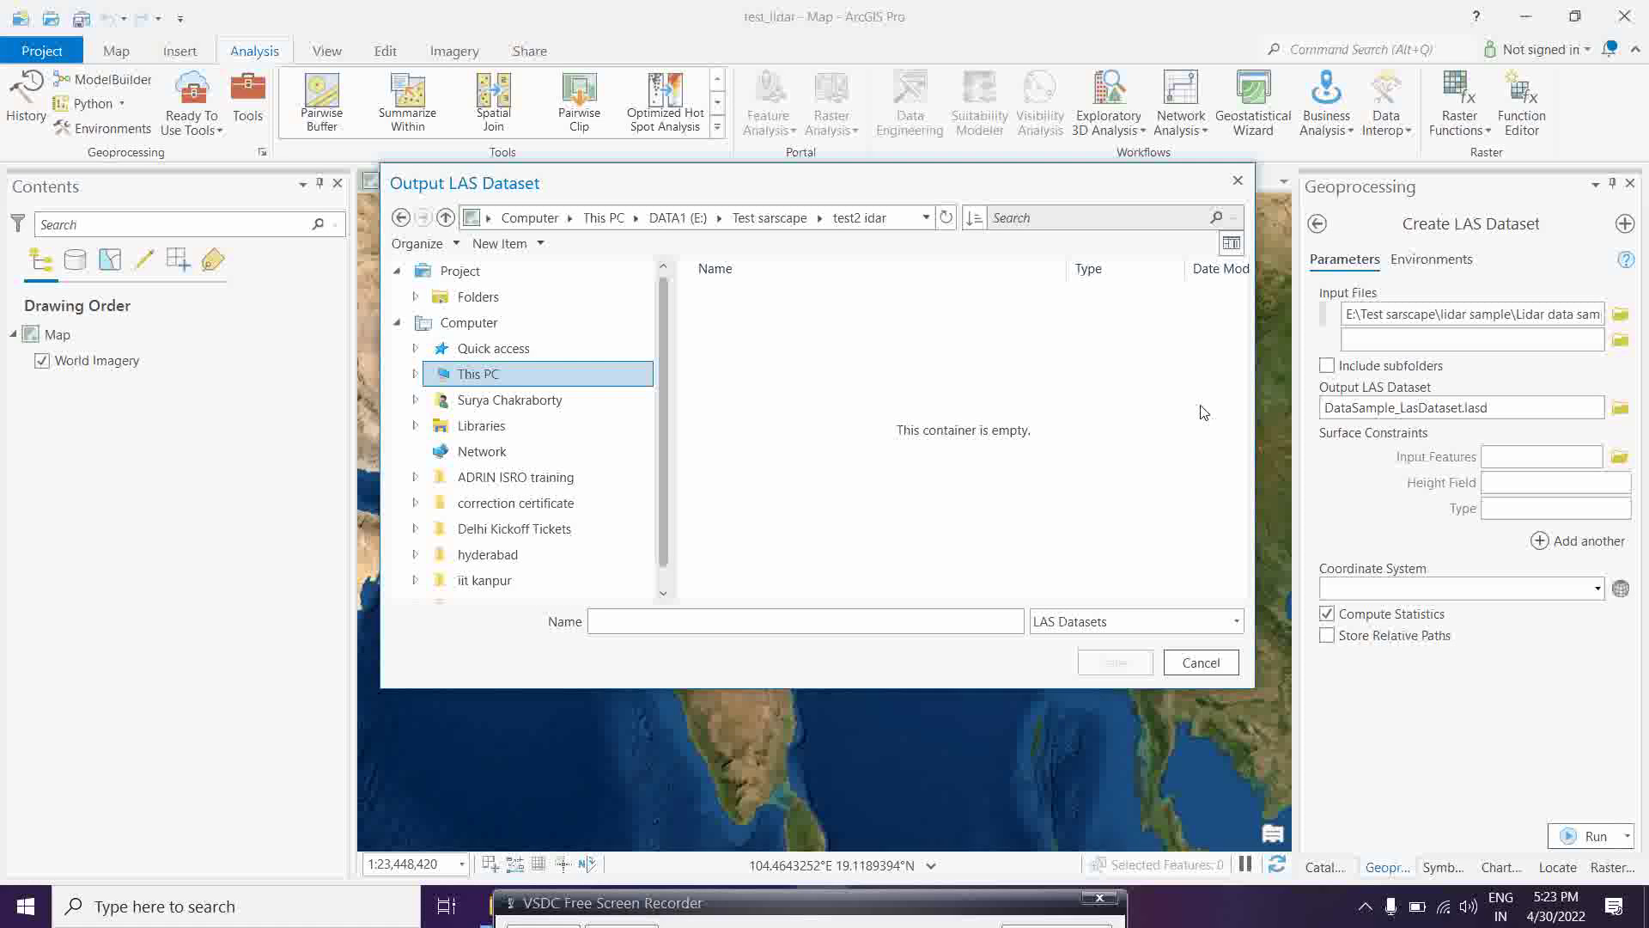
pyautogui.click(642, 616)
pyautogui.write('las')
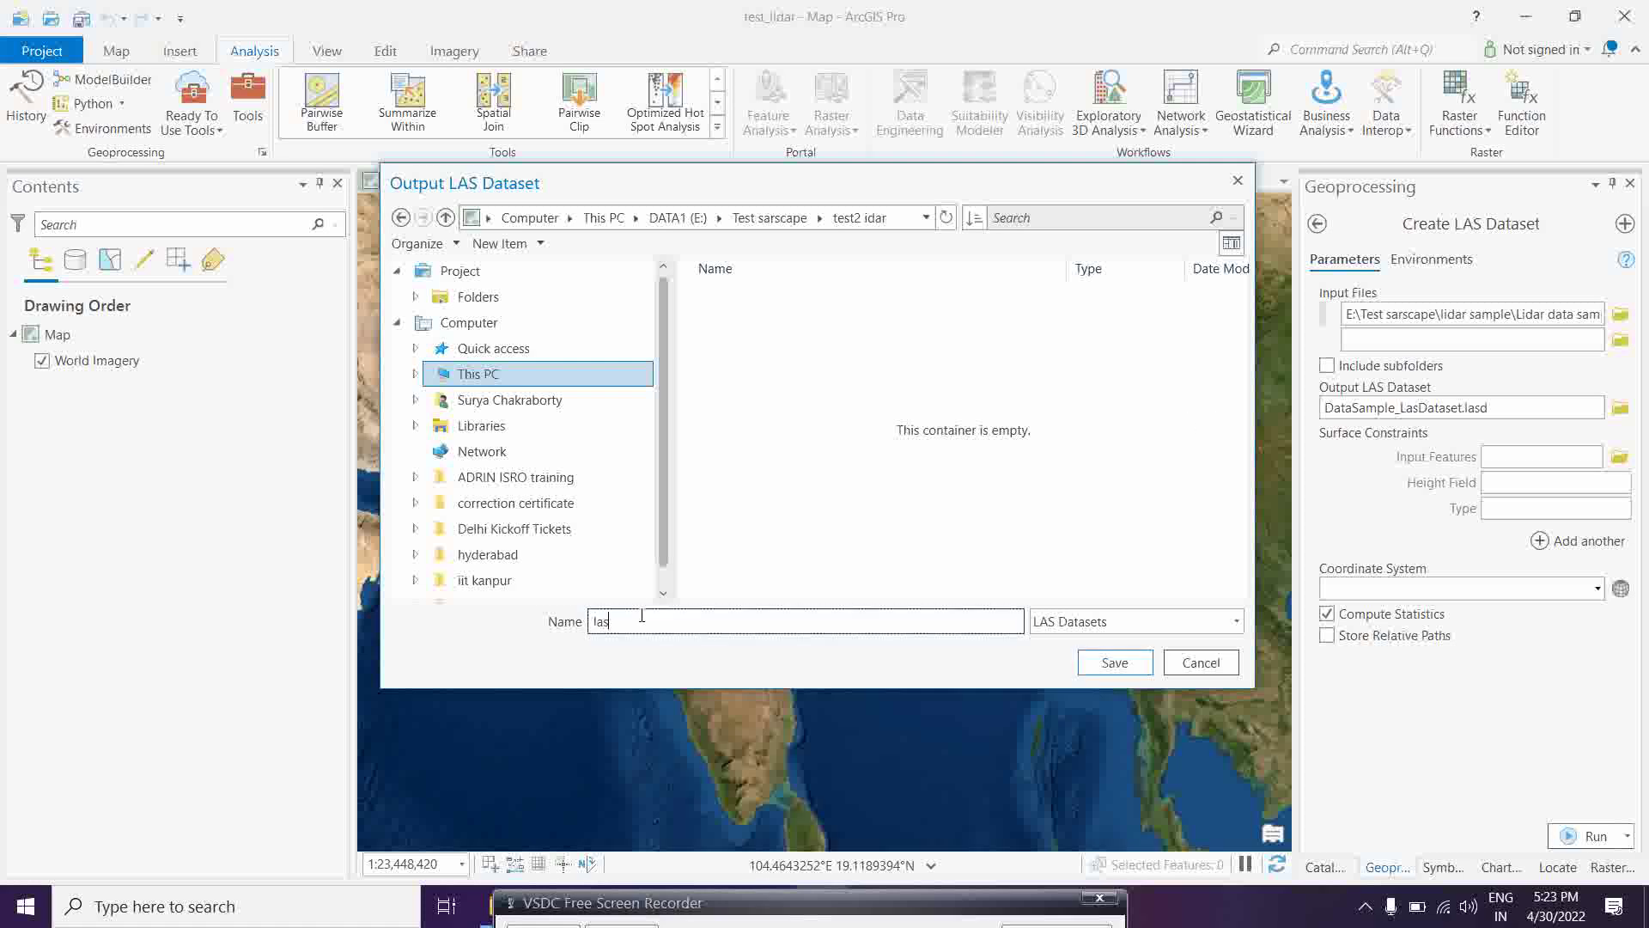
pyautogui.write('_data_')
pyautogui.write('processing')
pyautogui.click(1097, 665)
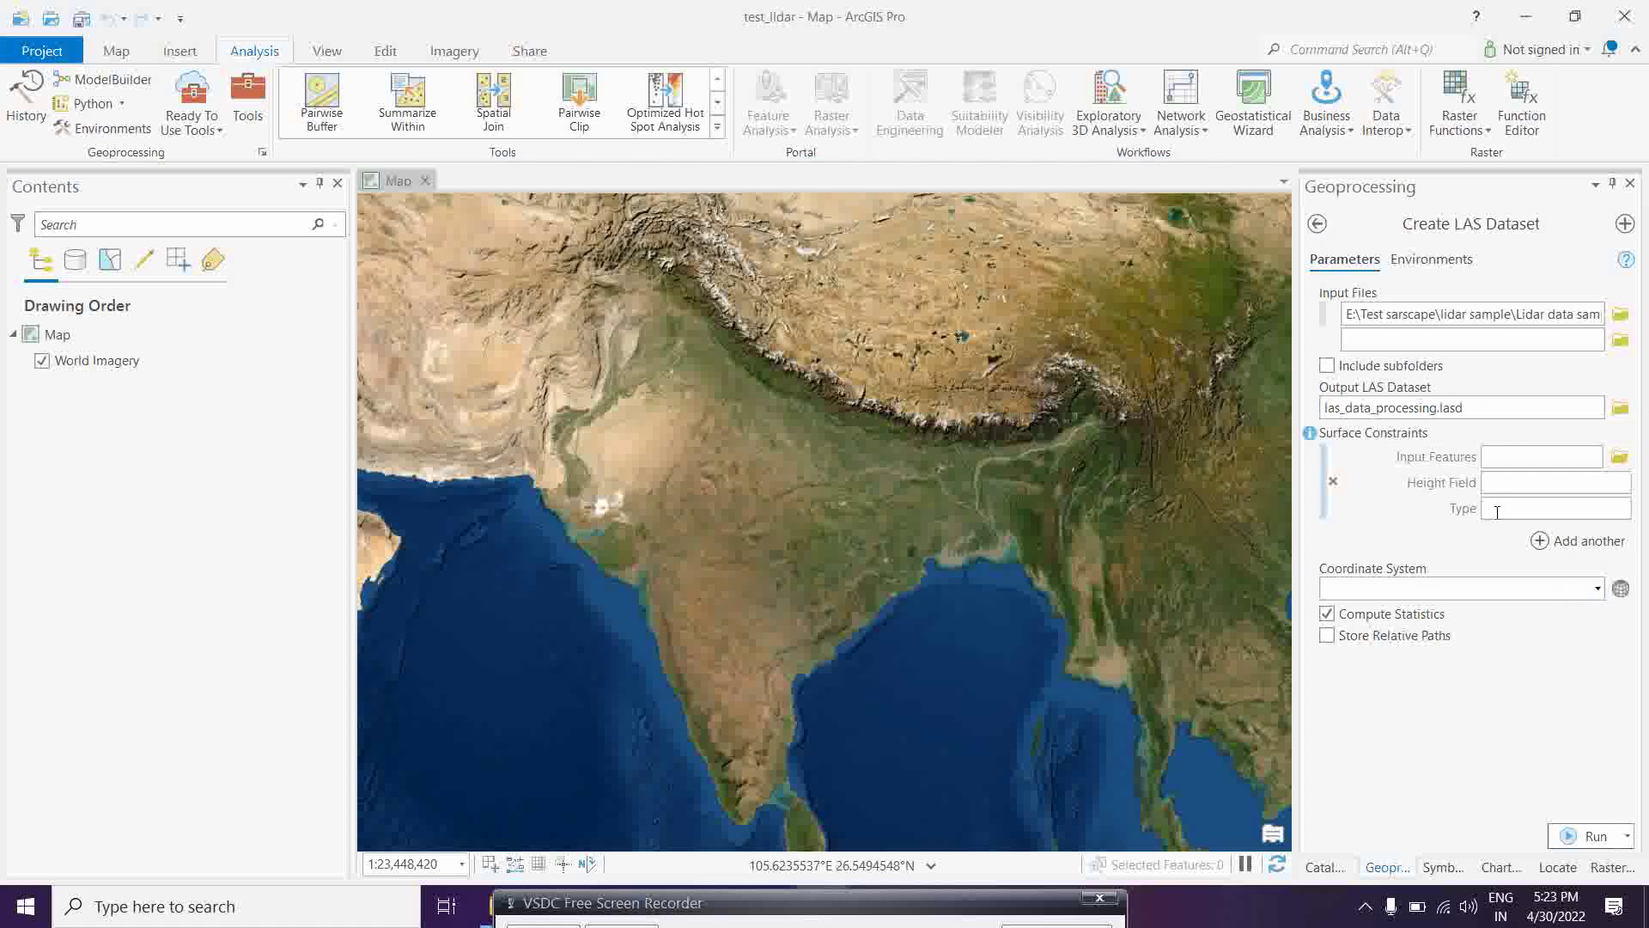
# Run Create LAS Dataset with the coordinate system left blank and statistics computation enabled.
pyautogui.click(1483, 593)
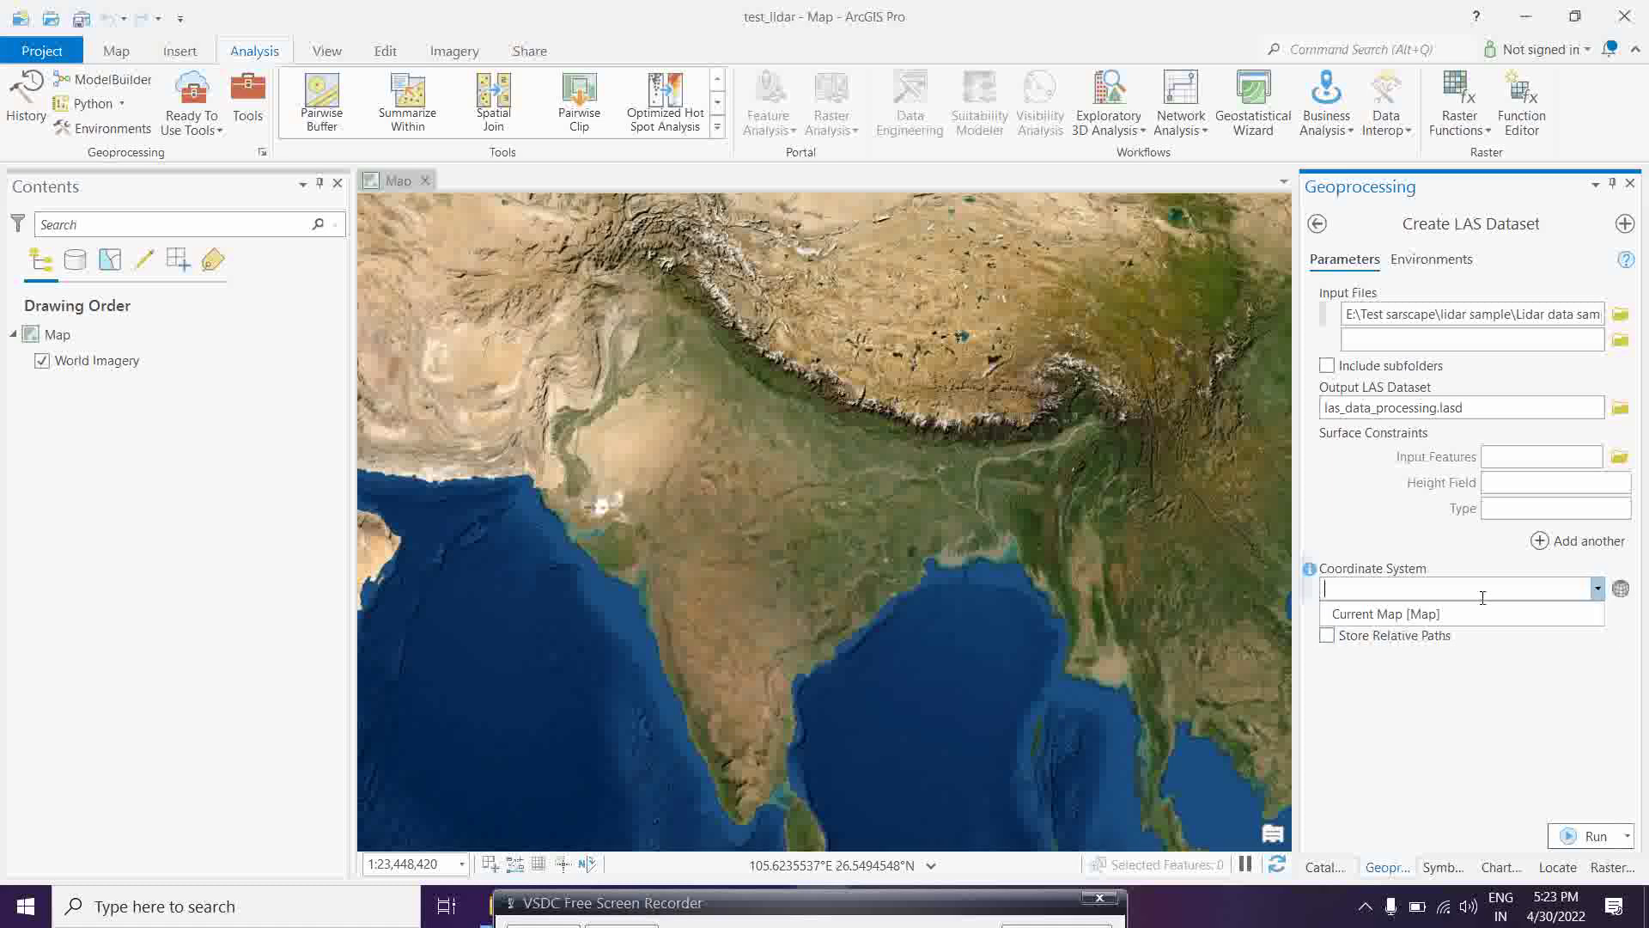
pyautogui.click(1529, 674)
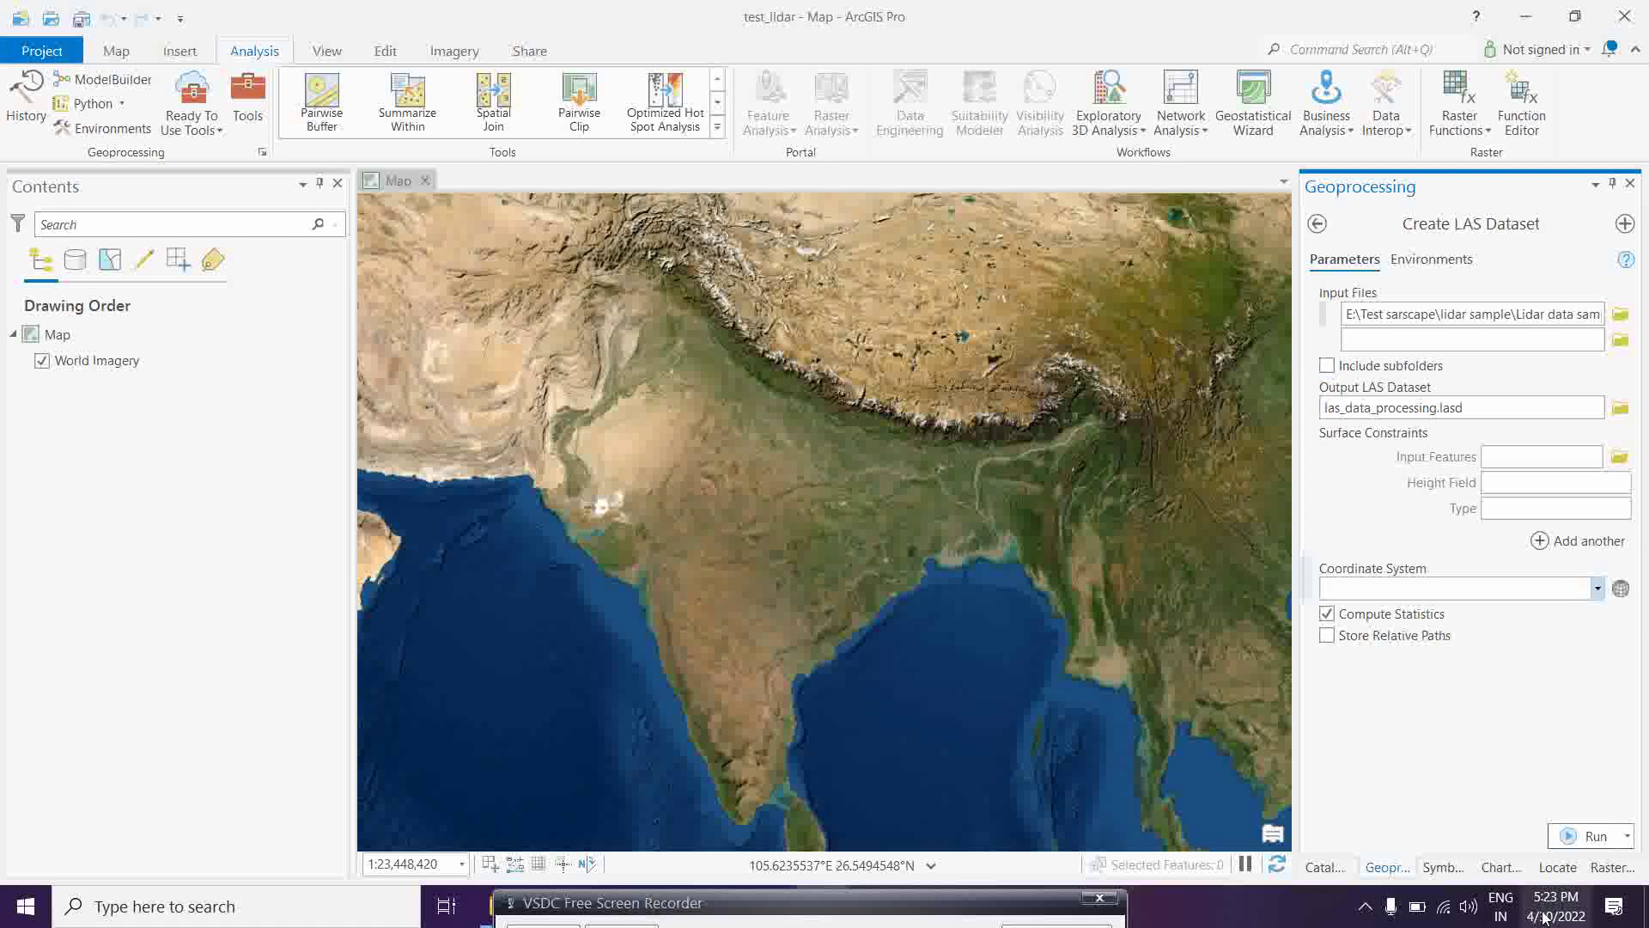
pyautogui.click(1587, 836)
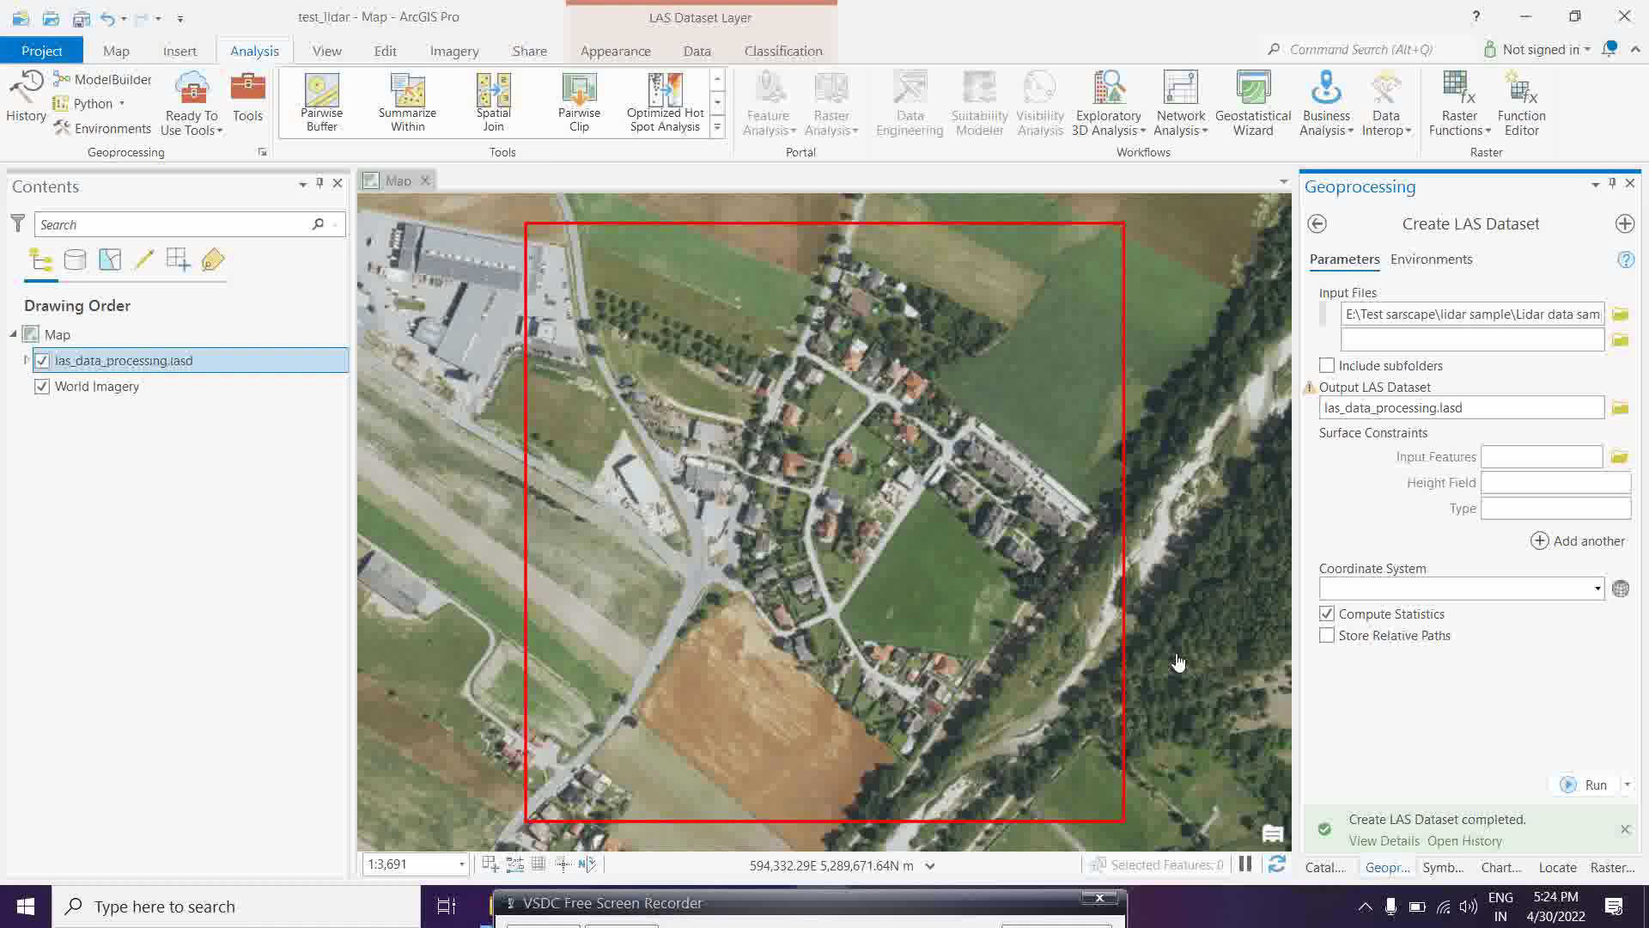
# Examine the las_data_processing point cloud at close range, following the houses, trees and roads across the village.
pyautogui.scroll(2, 795, 516)
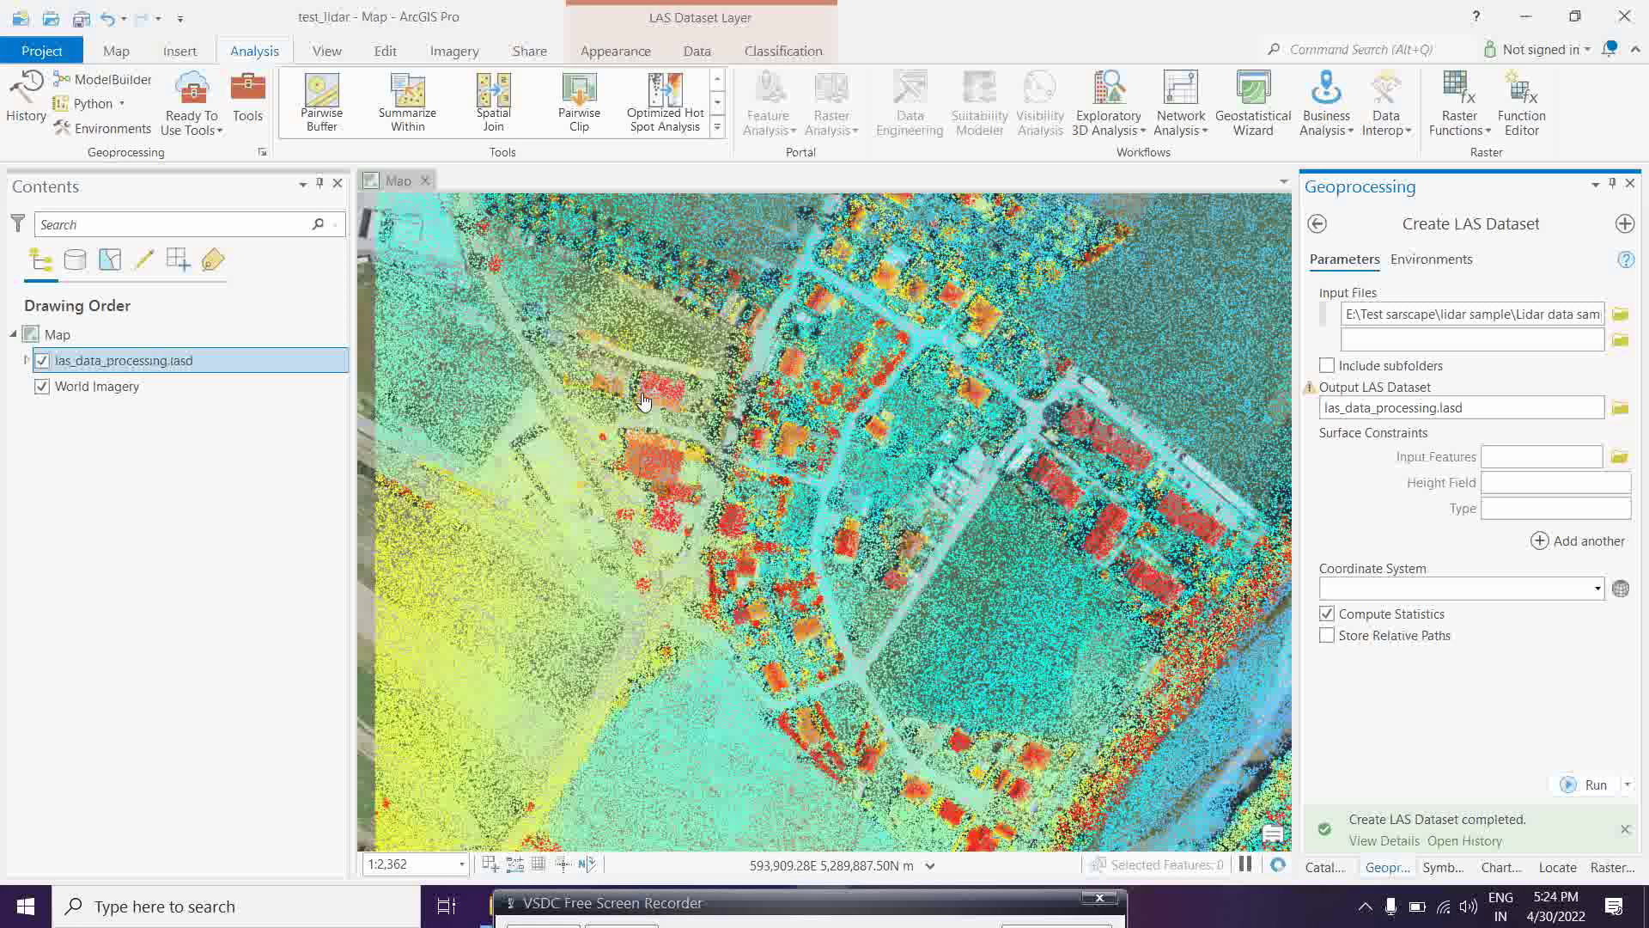
pyautogui.moveTo(816, 426); pyautogui.dragTo(717, 535)
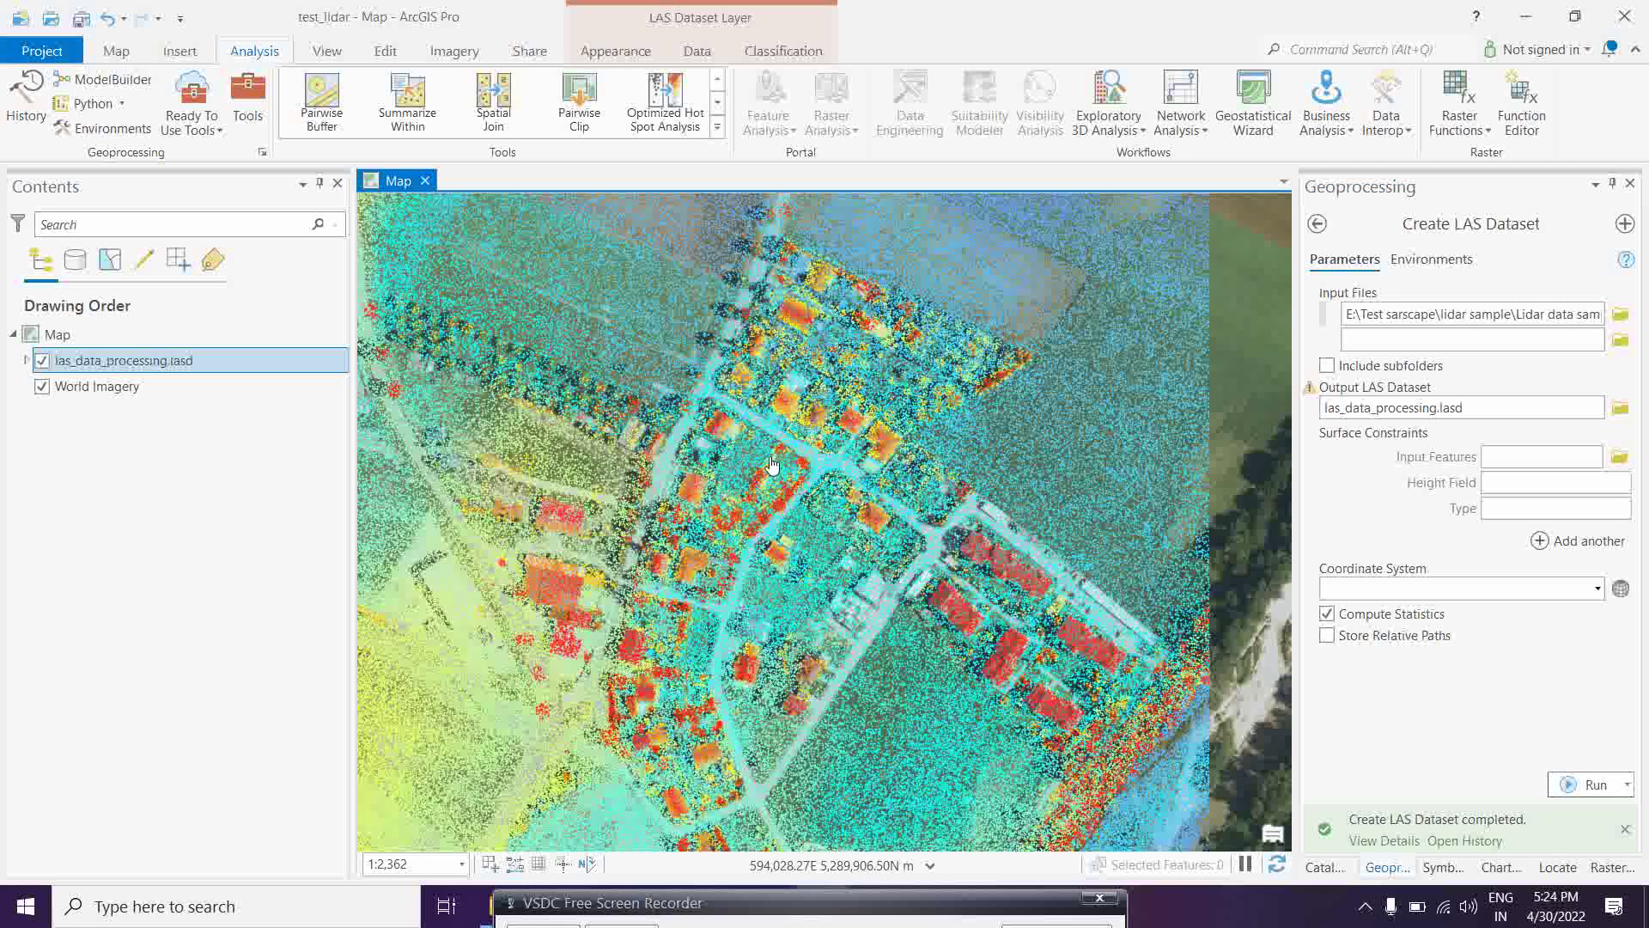
pyautogui.scroll(3, 772, 464)
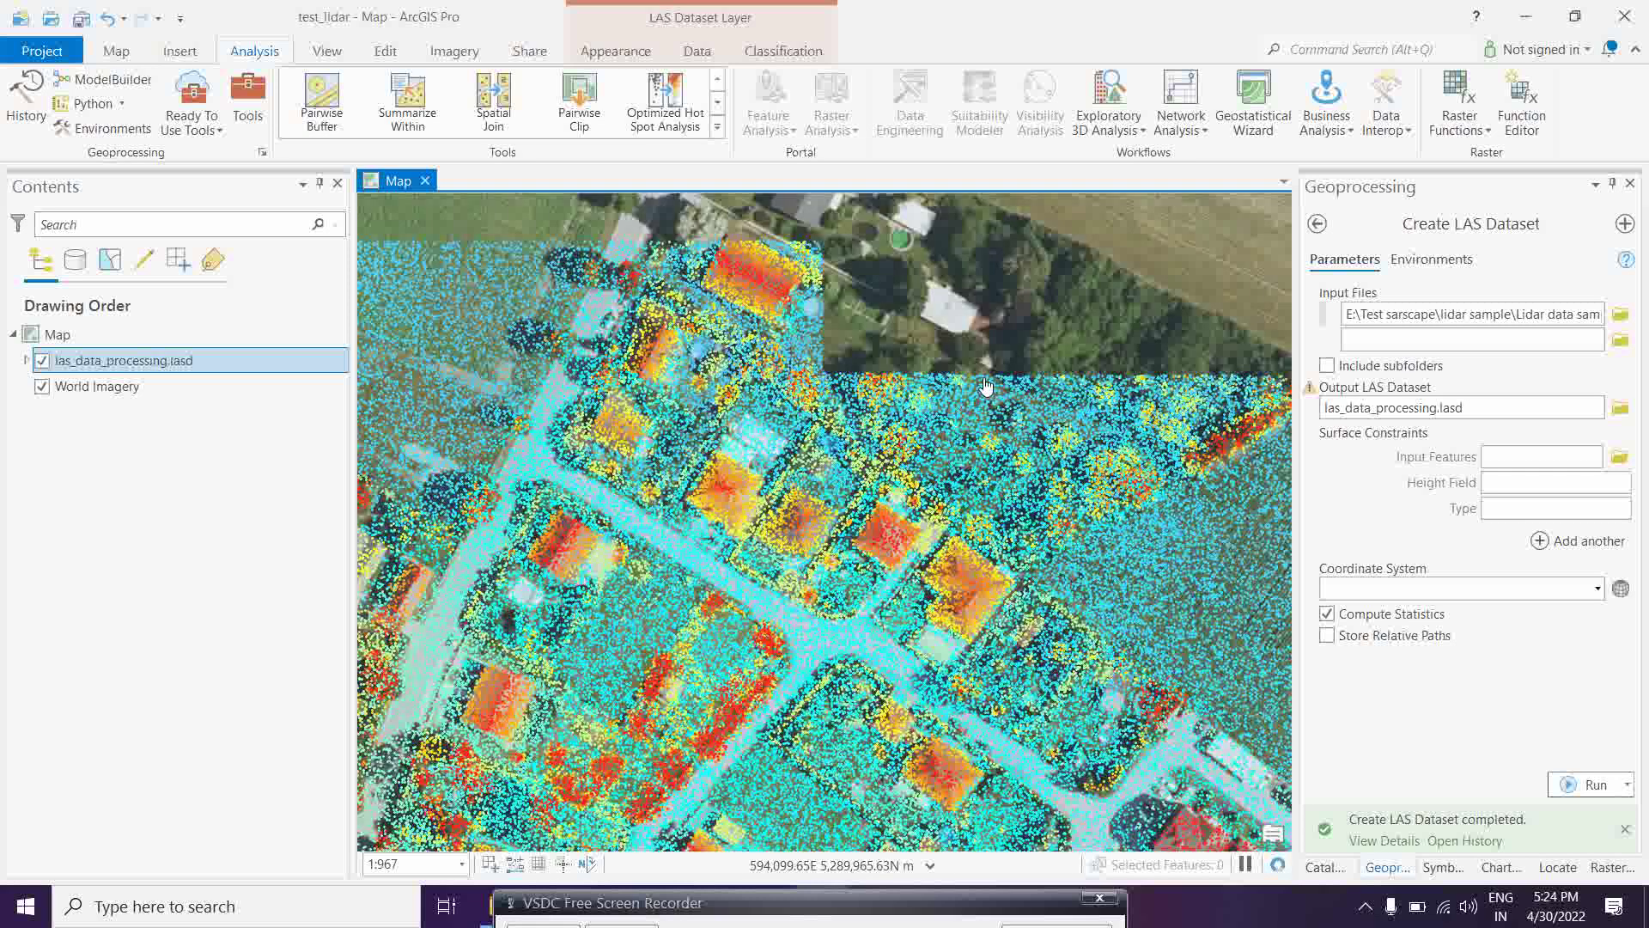
pyautogui.moveTo(986, 386); pyautogui.dragTo(923, 589)
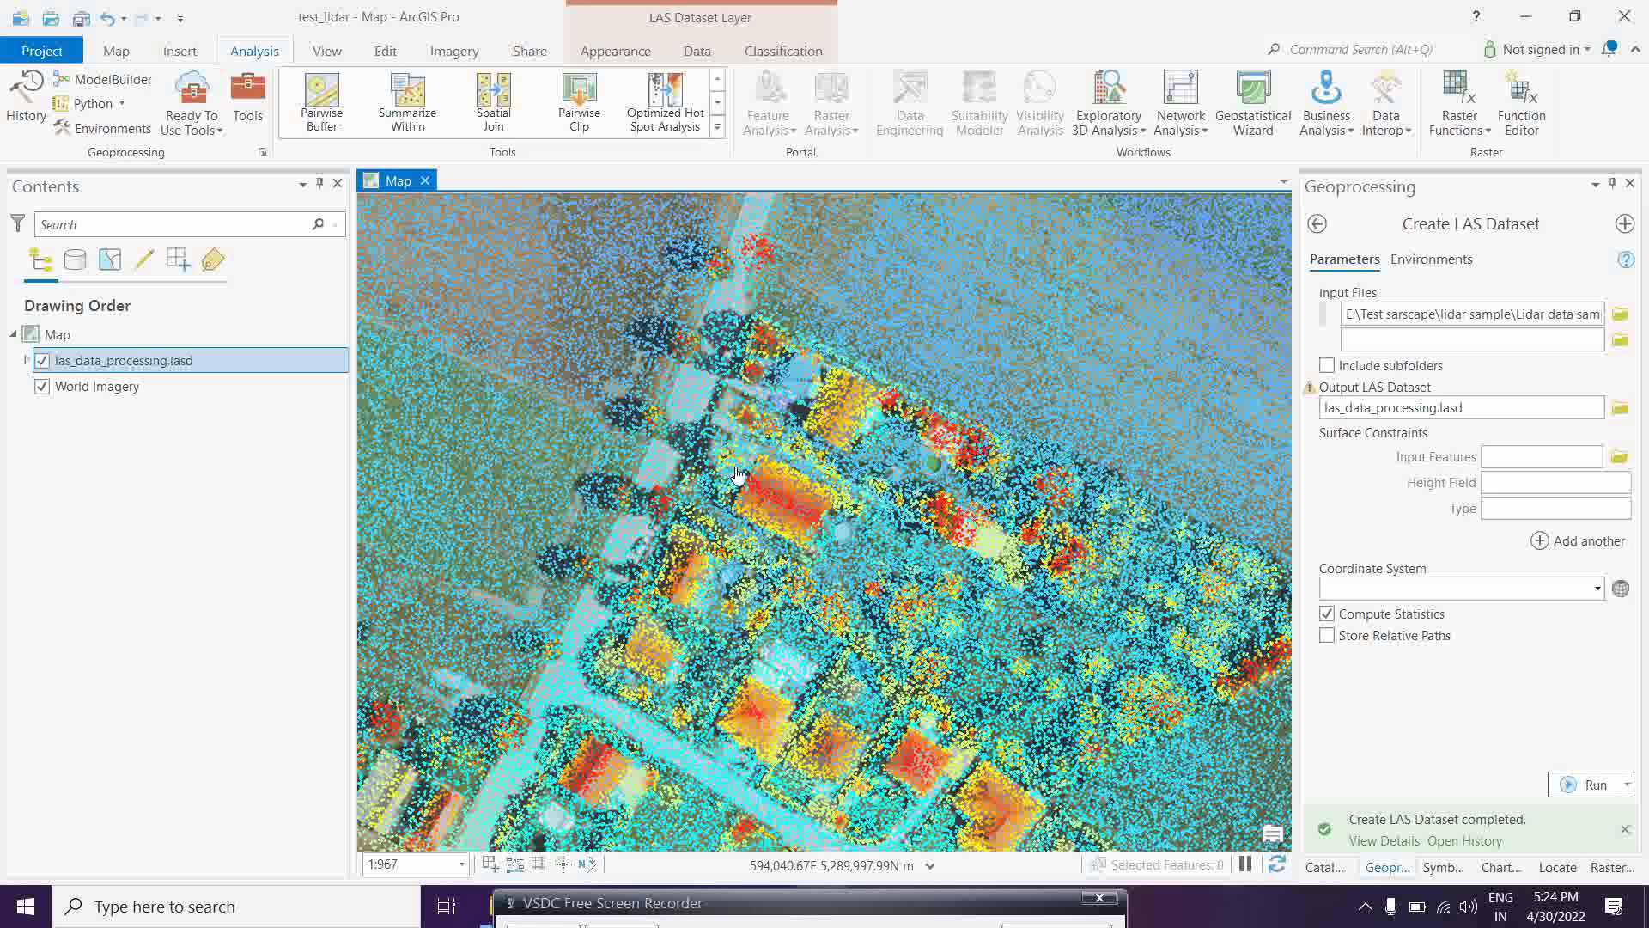
pyautogui.moveTo(607, 479); pyautogui.dragTo(755, 449)
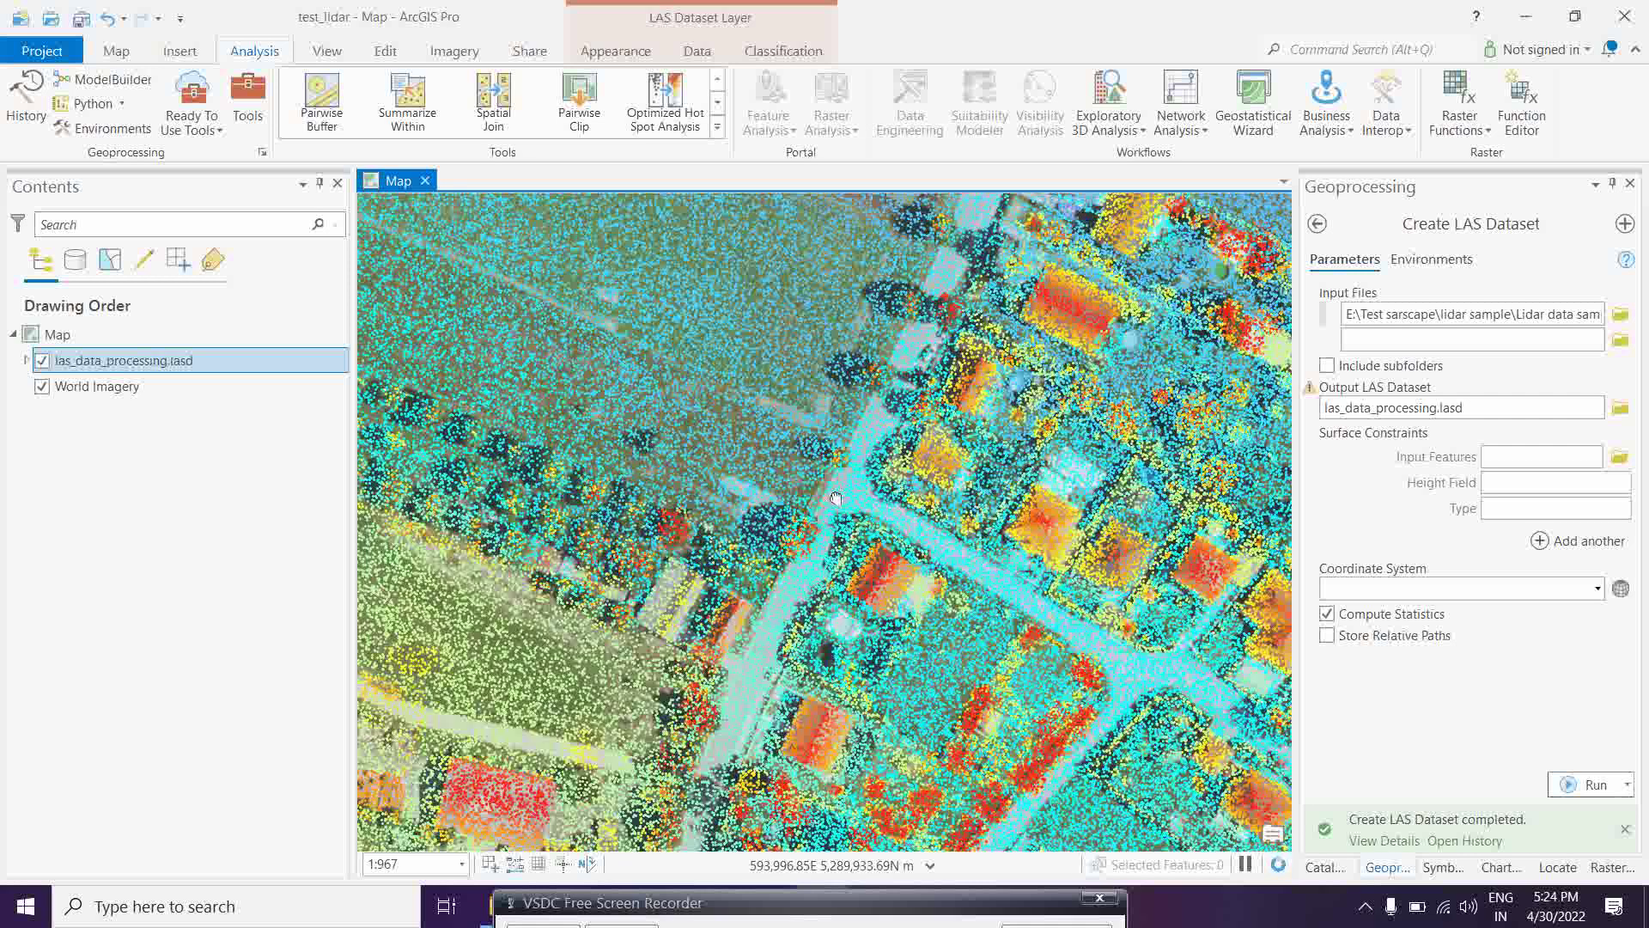
pyautogui.moveTo(802, 796); pyautogui.dragTo(779, 458)
pyautogui.moveTo(614, 687); pyautogui.dragTo(605, 544)
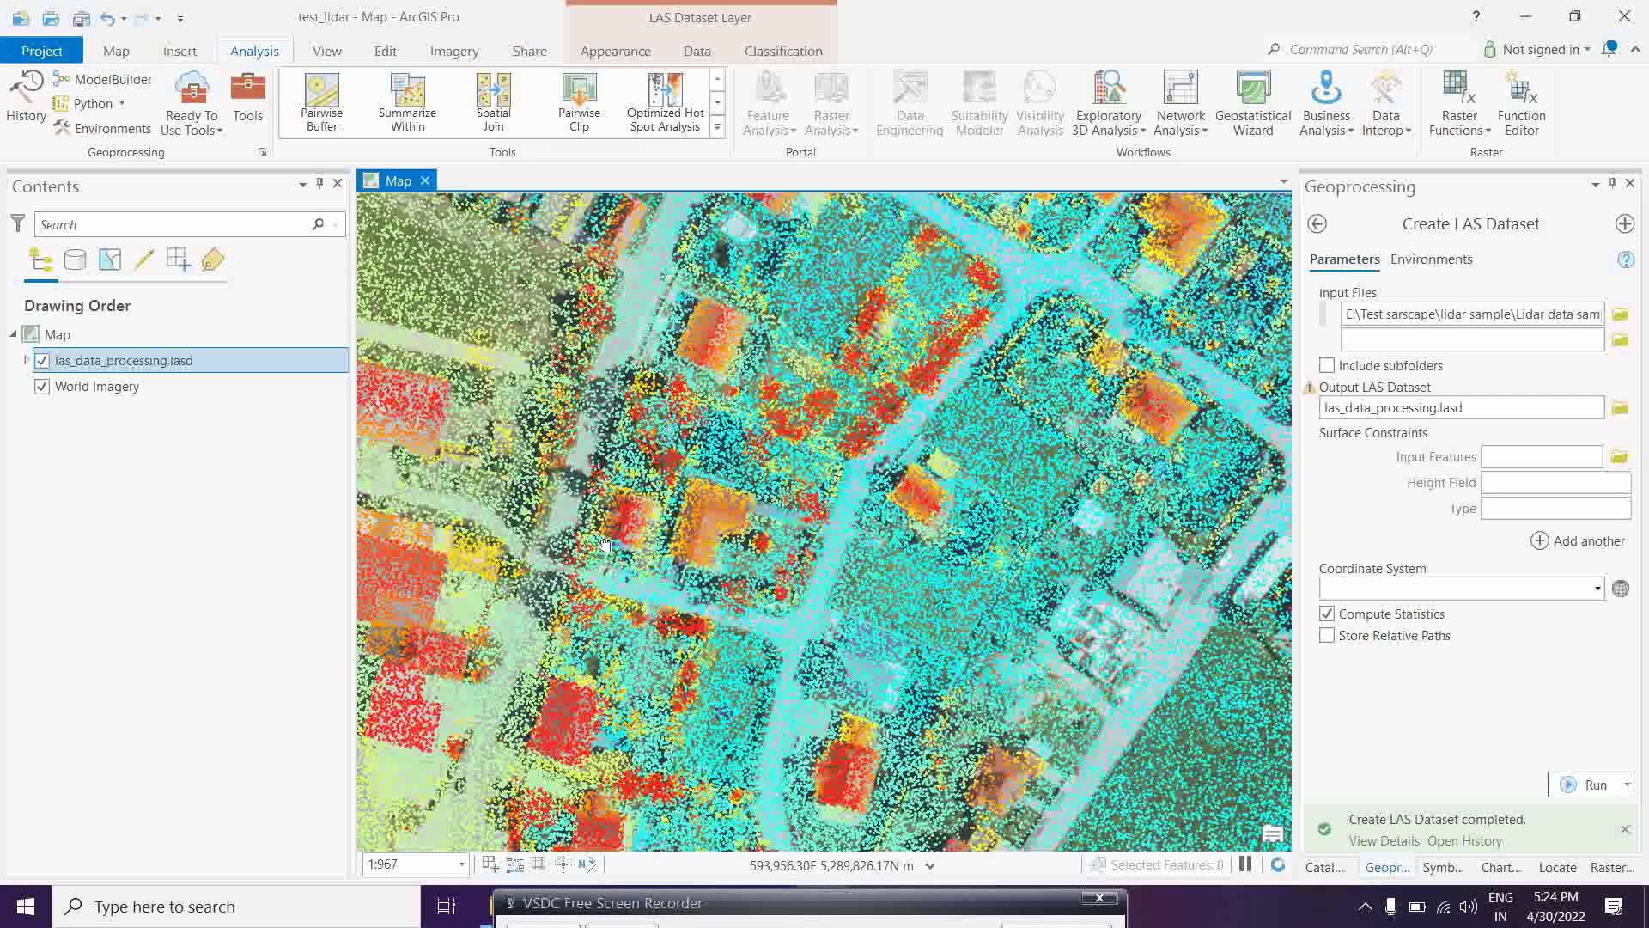
pyautogui.moveTo(734, 640); pyautogui.dragTo(773, 575)
pyautogui.moveTo(737, 661); pyautogui.dragTo(763, 595)
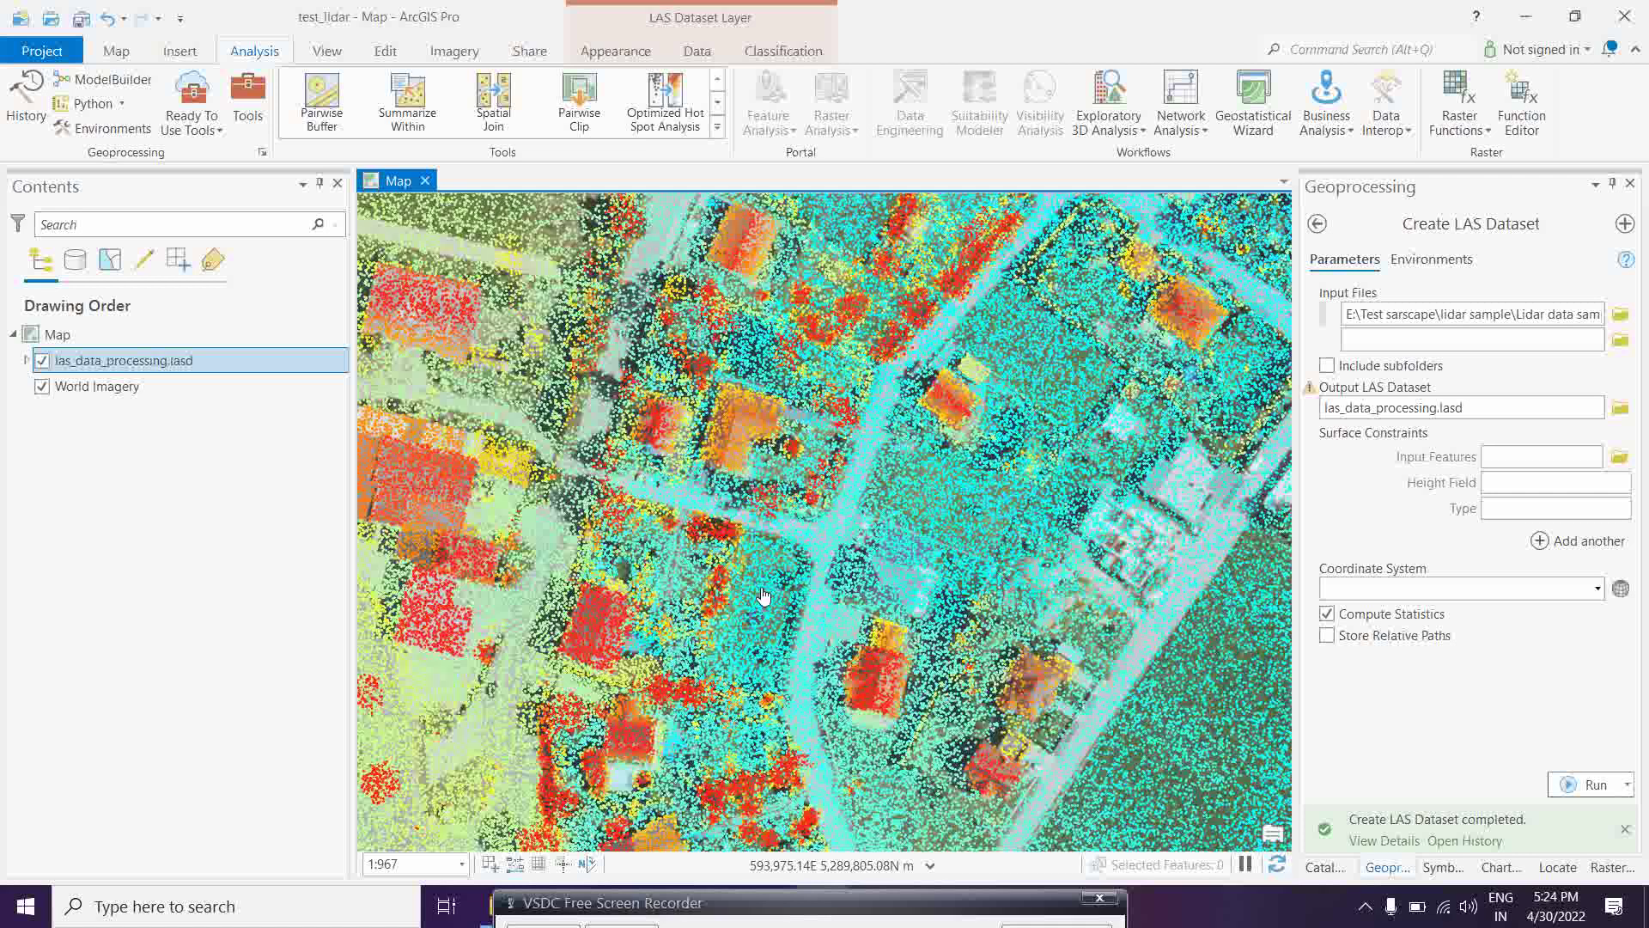
# Expand the legend of the las_data_processing layer and compare its value colours with the mapped points.
pyautogui.click(27, 361)
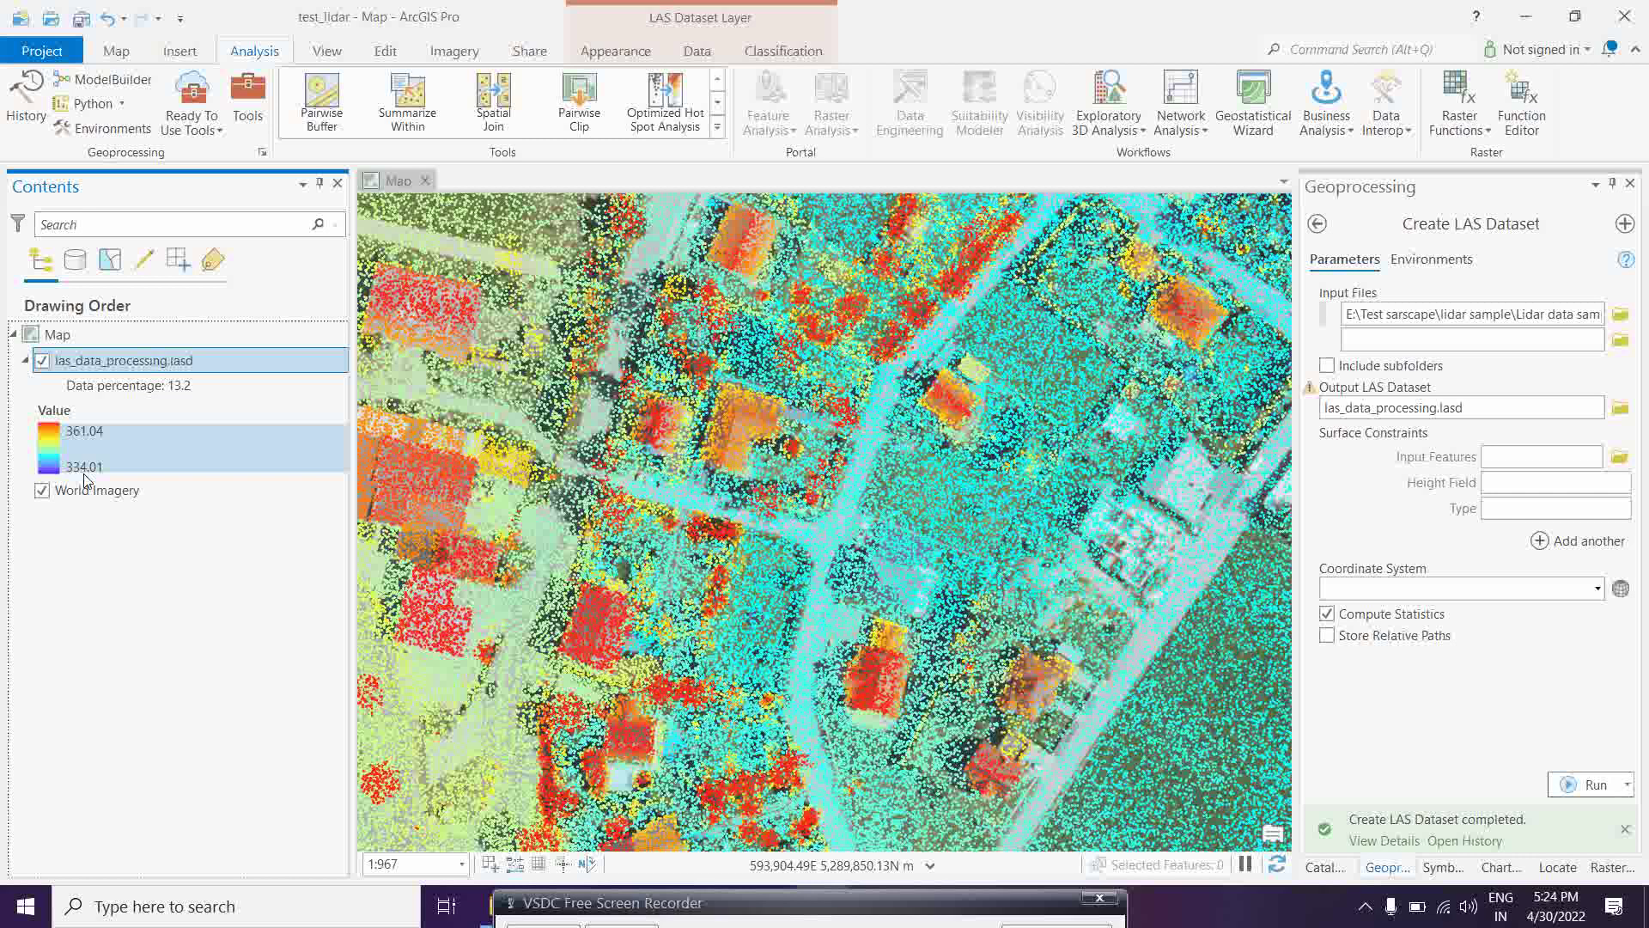
pyautogui.moveTo(724, 537); pyautogui.dragTo(732, 364)
pyautogui.moveTo(959, 649); pyautogui.dragTo(940, 578)
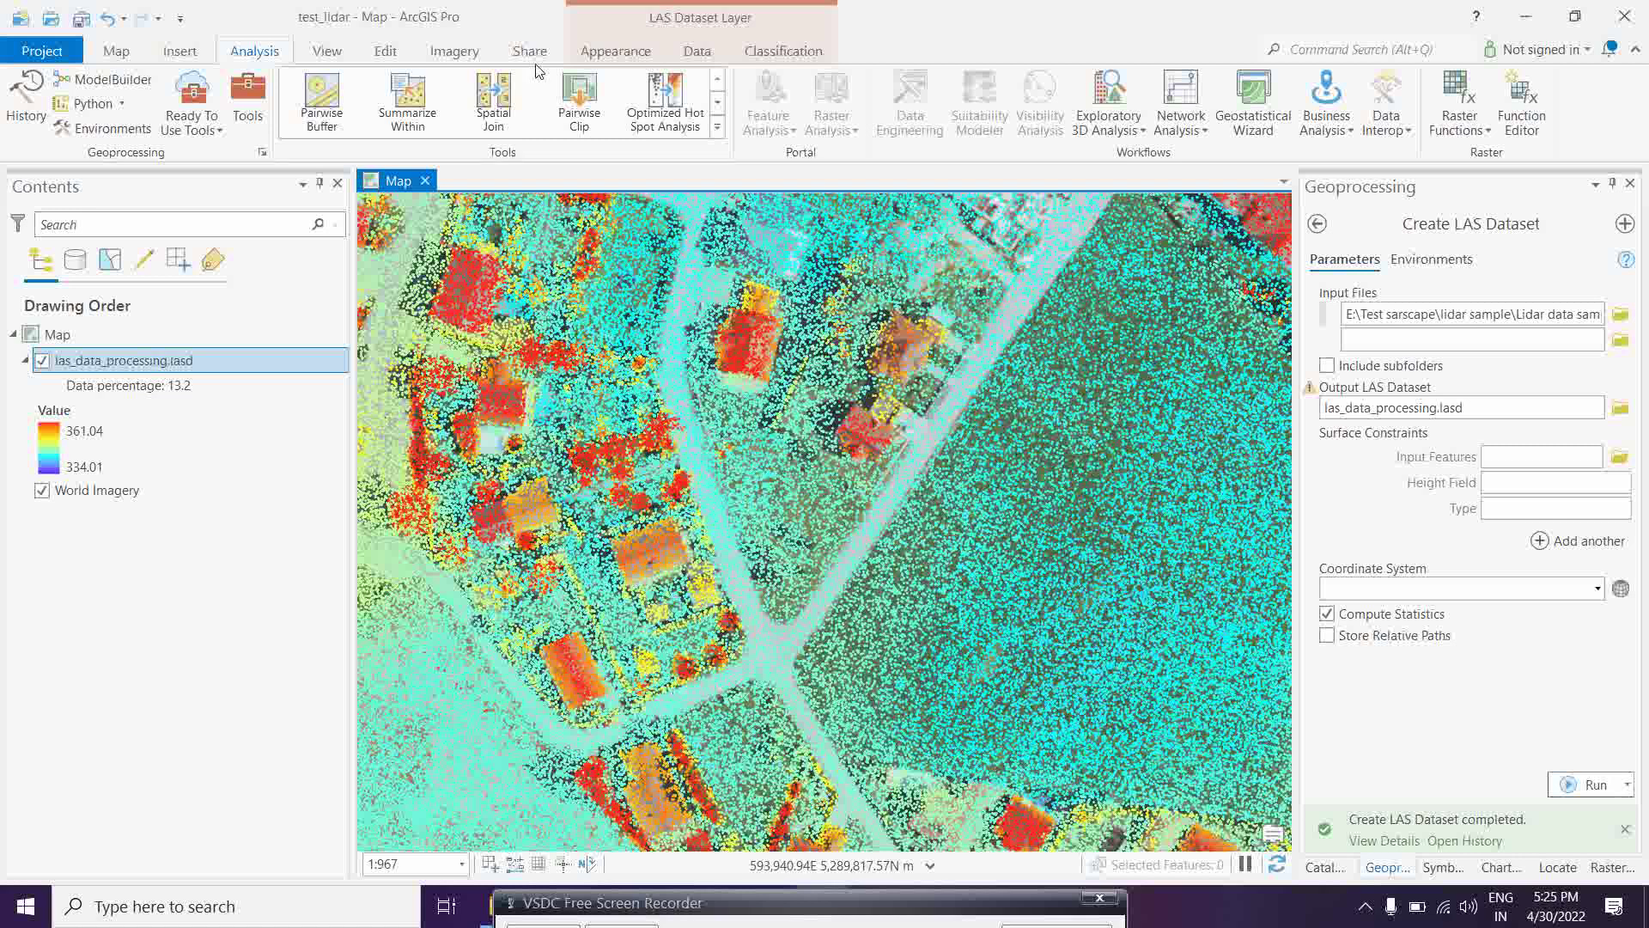
# Symbolize the las_data_processing layer as an elevation surface and inspect the buildings and surrounding terrain.
pyautogui.click(607, 57)
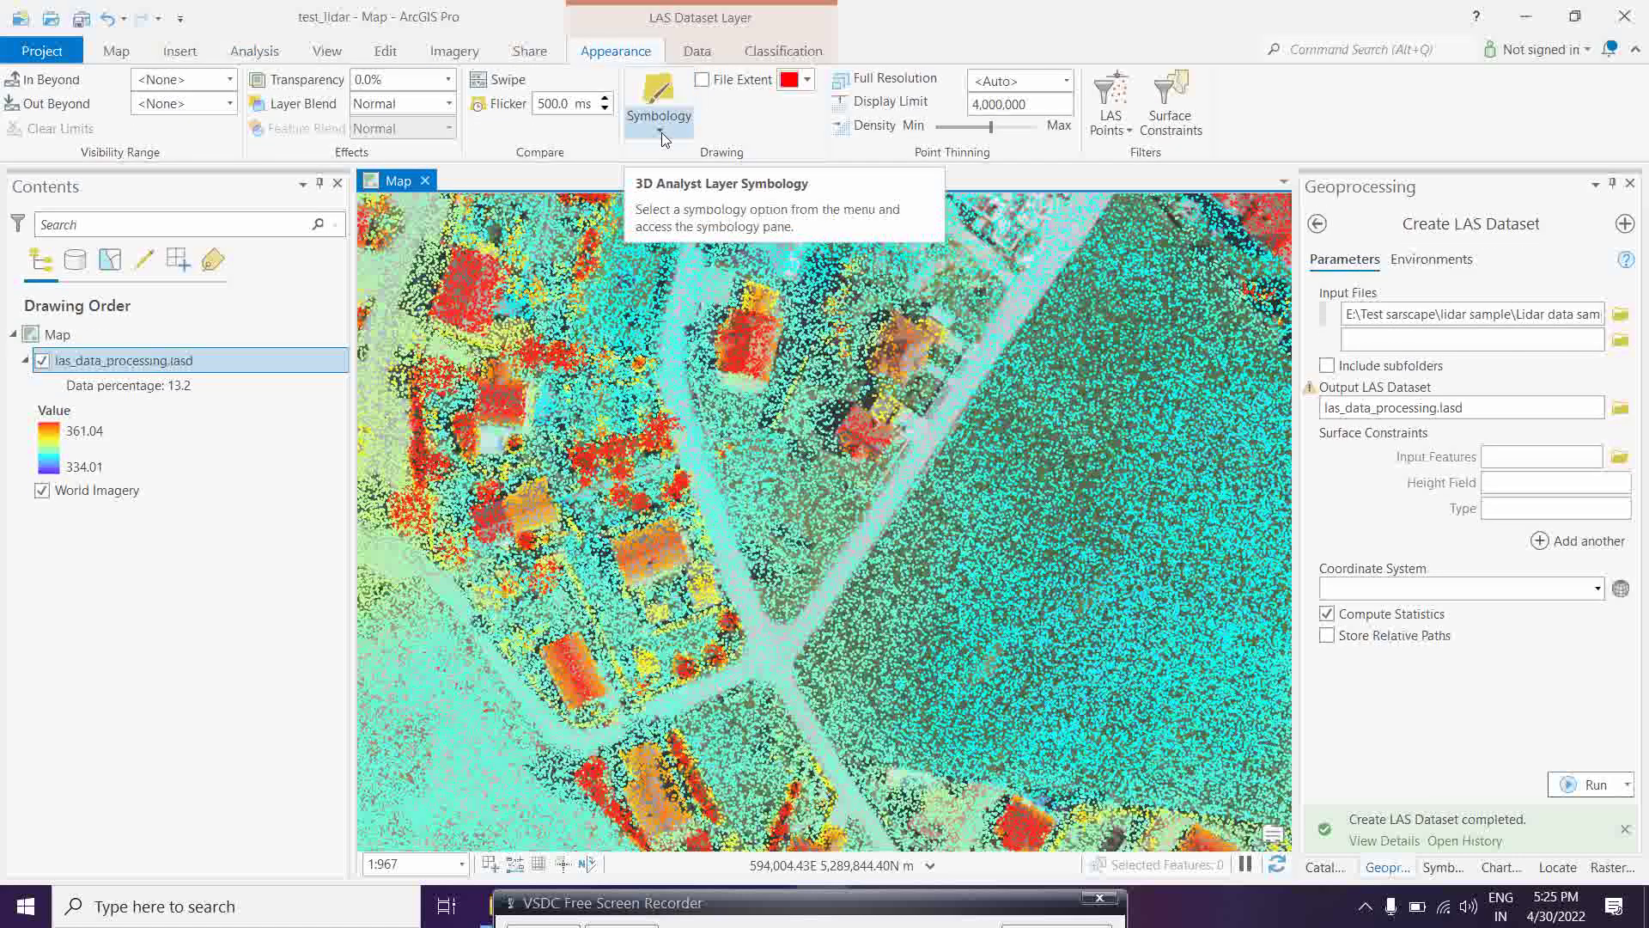
pyautogui.click(661, 132)
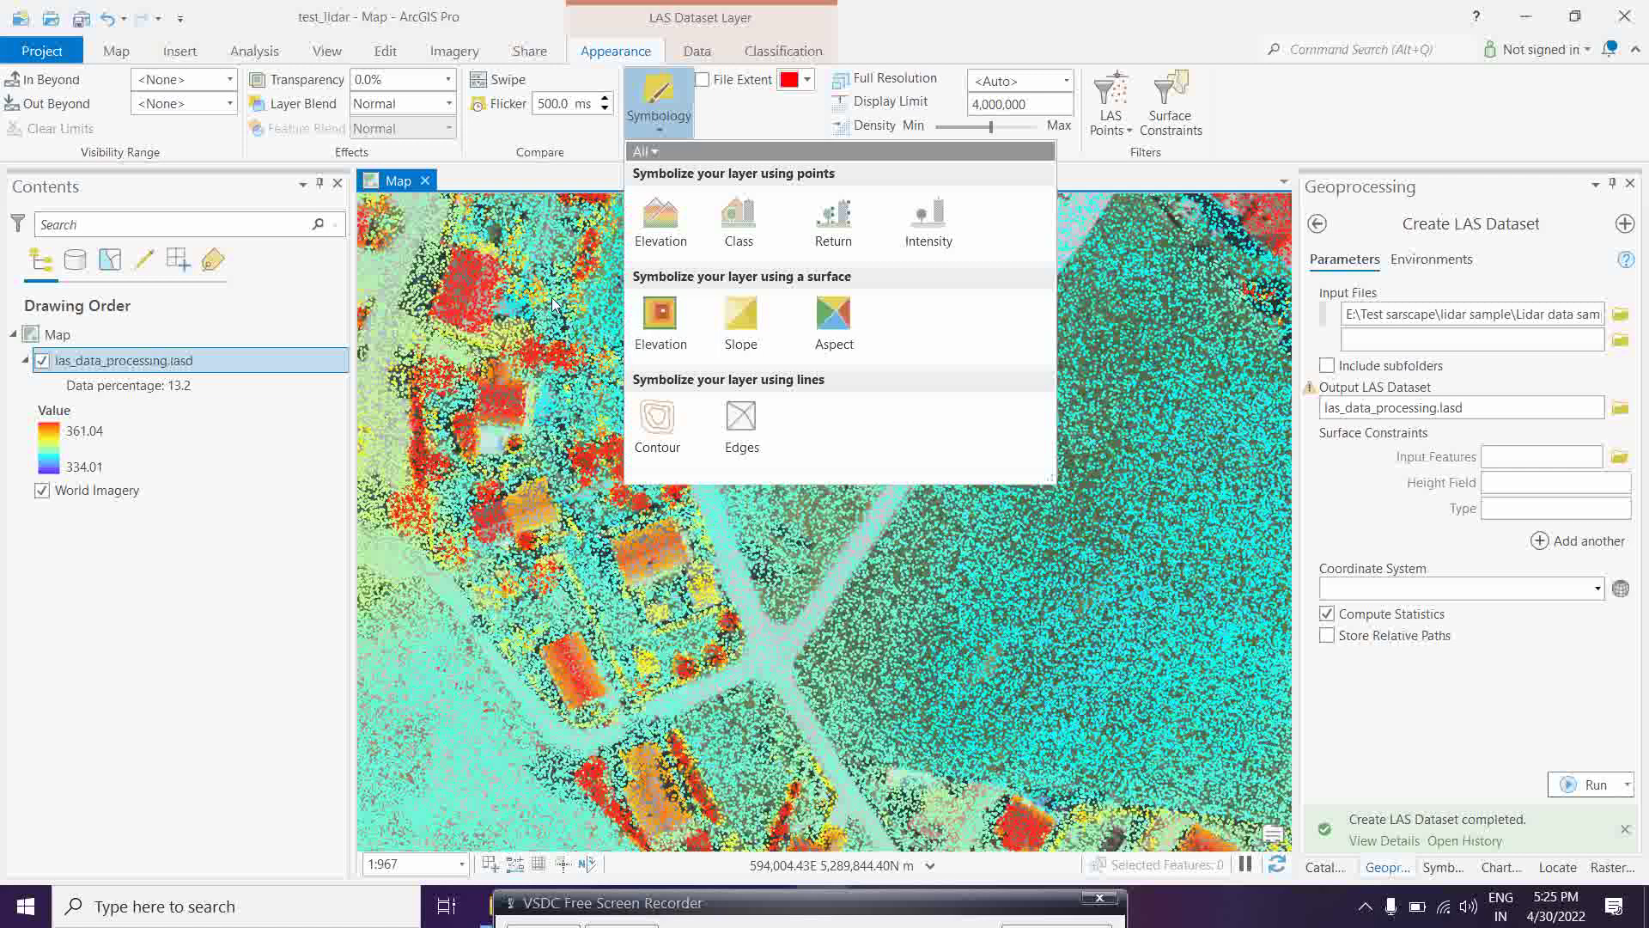
pyautogui.click(658, 323)
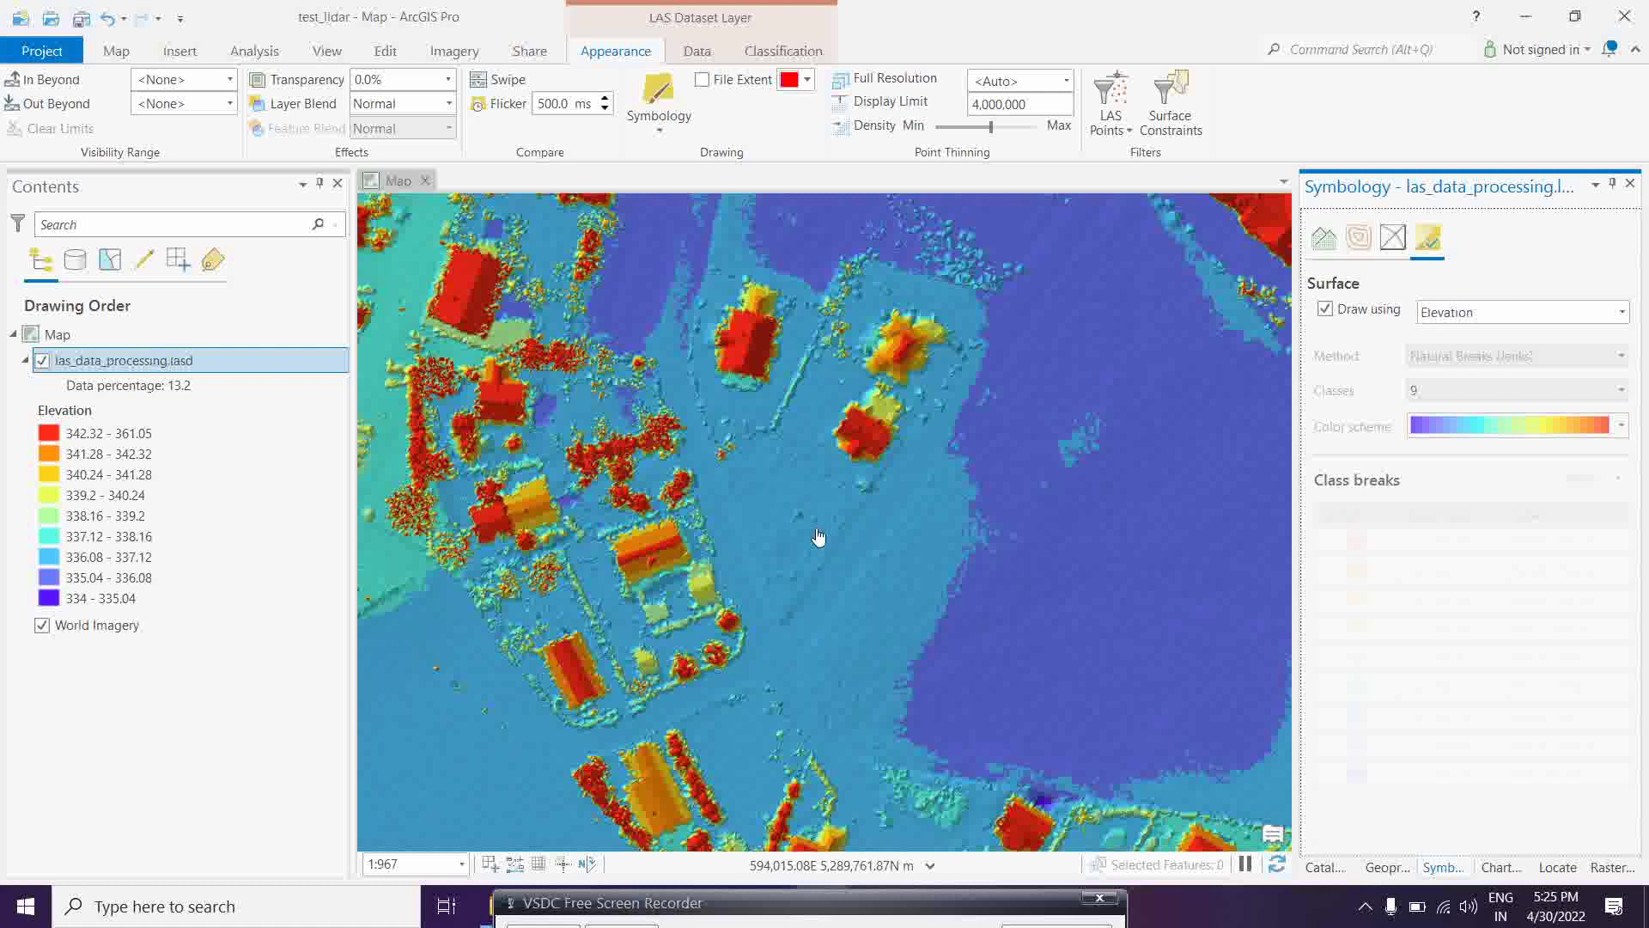
pyautogui.moveTo(744, 451); pyautogui.dragTo(692, 412)
pyautogui.moveTo(776, 508); pyautogui.dragTo(867, 632)
pyautogui.moveTo(684, 481); pyautogui.dragTo(664, 398)
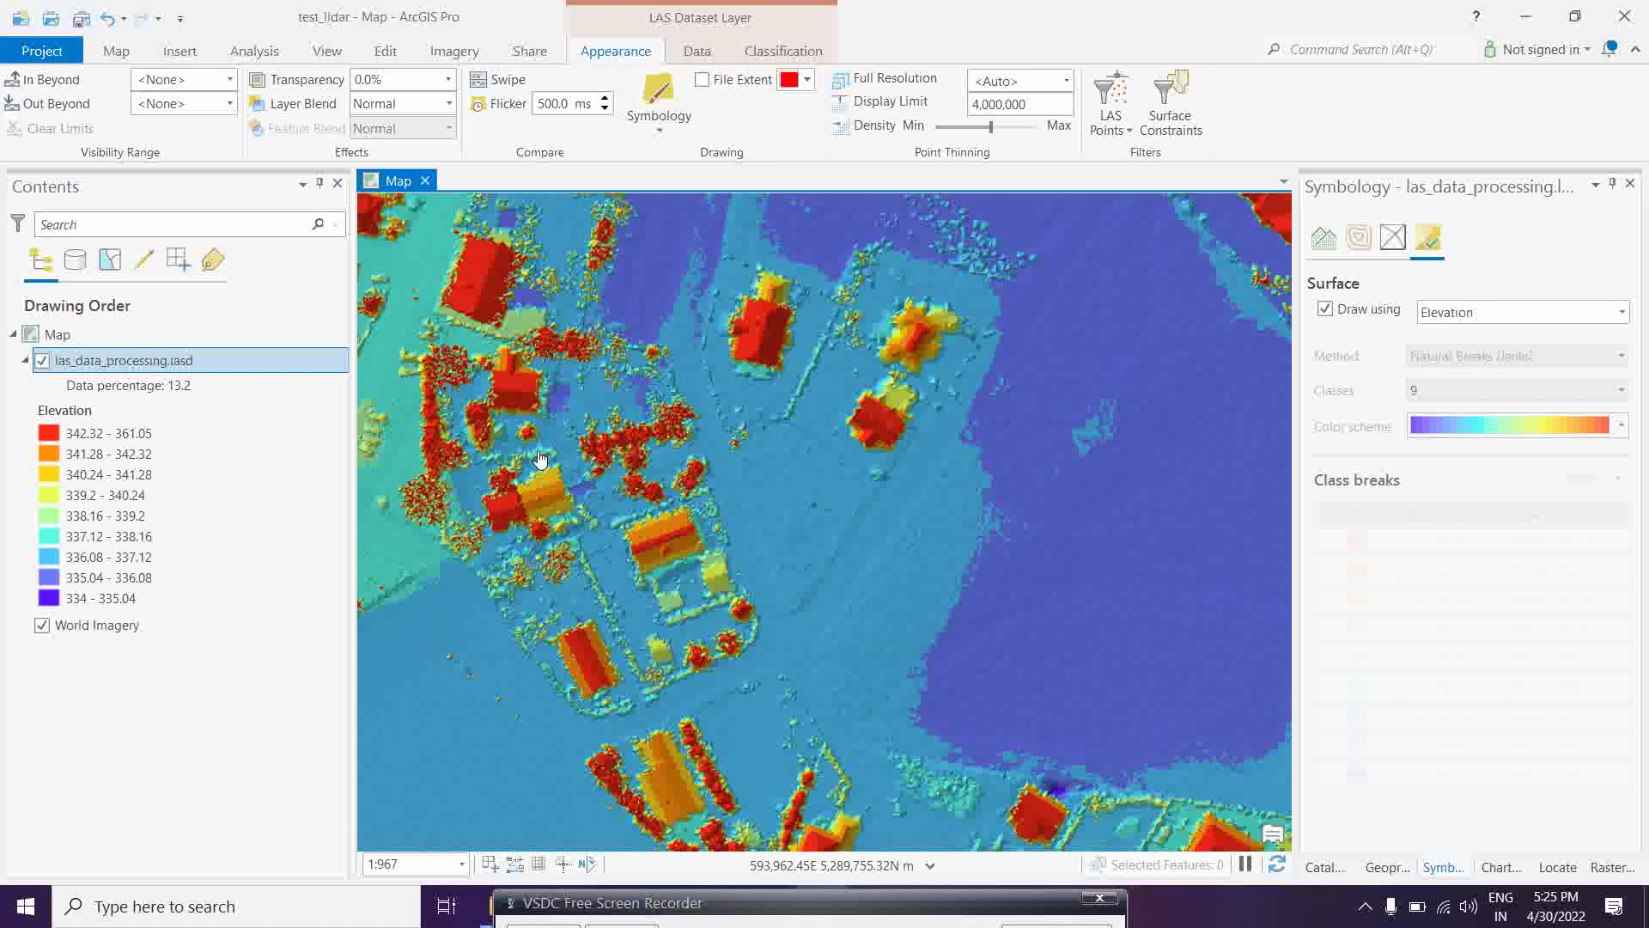
# Preview the slope and aspect surface symbologies on the LAS layer and return to the elevation surface.
pyautogui.click(667, 128)
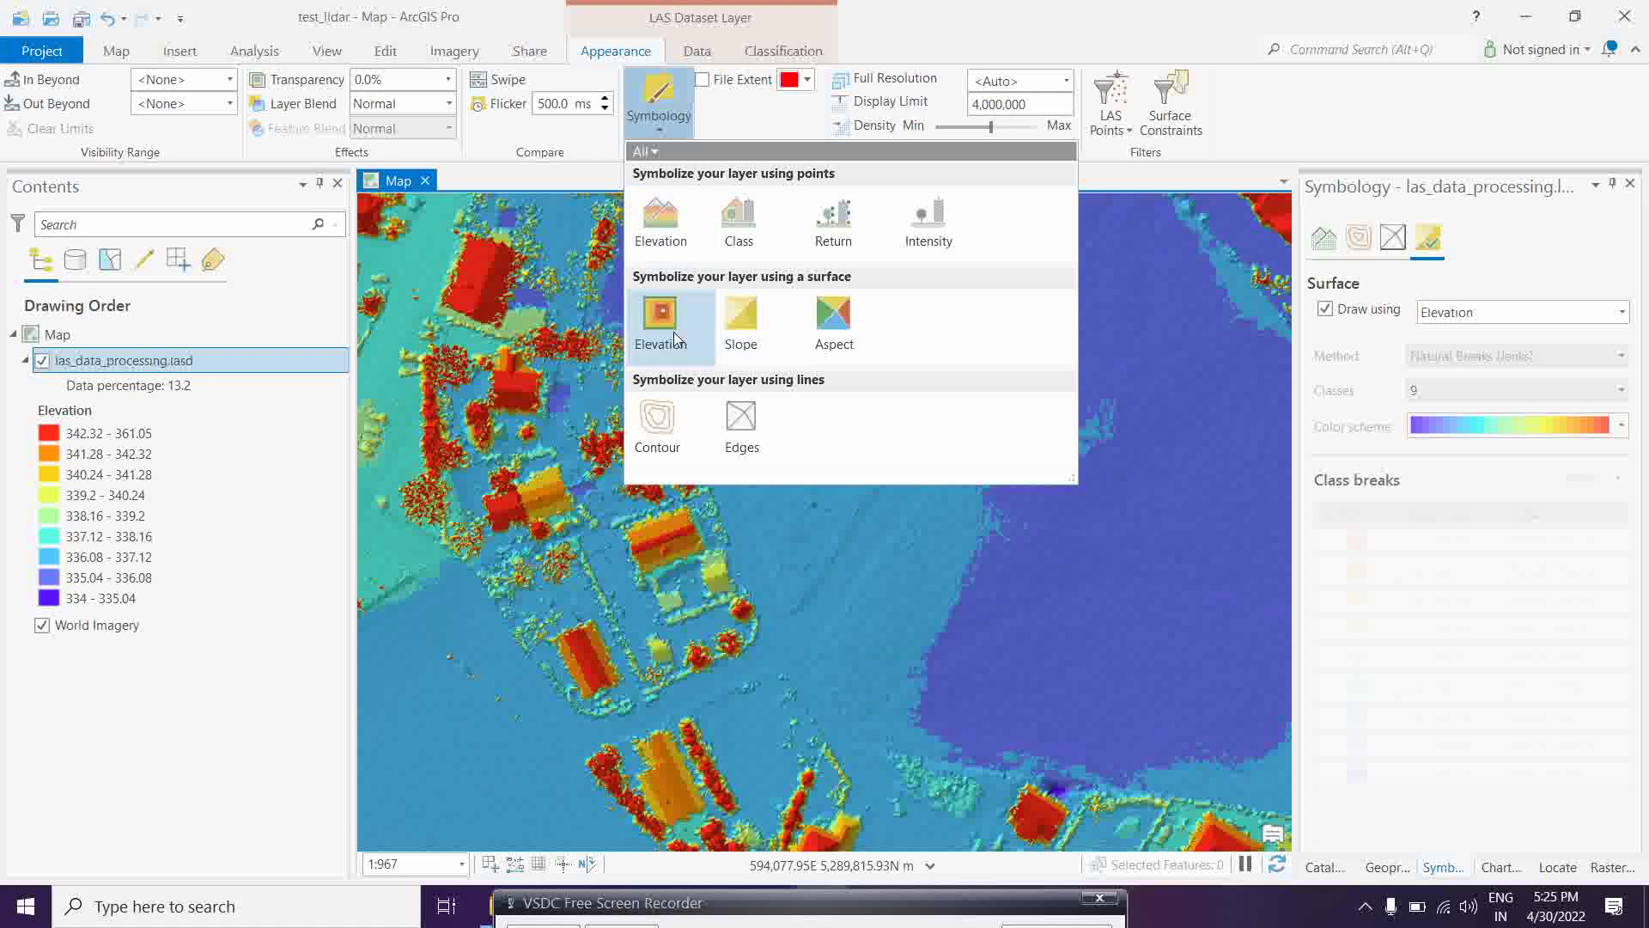
pyautogui.click(741, 323)
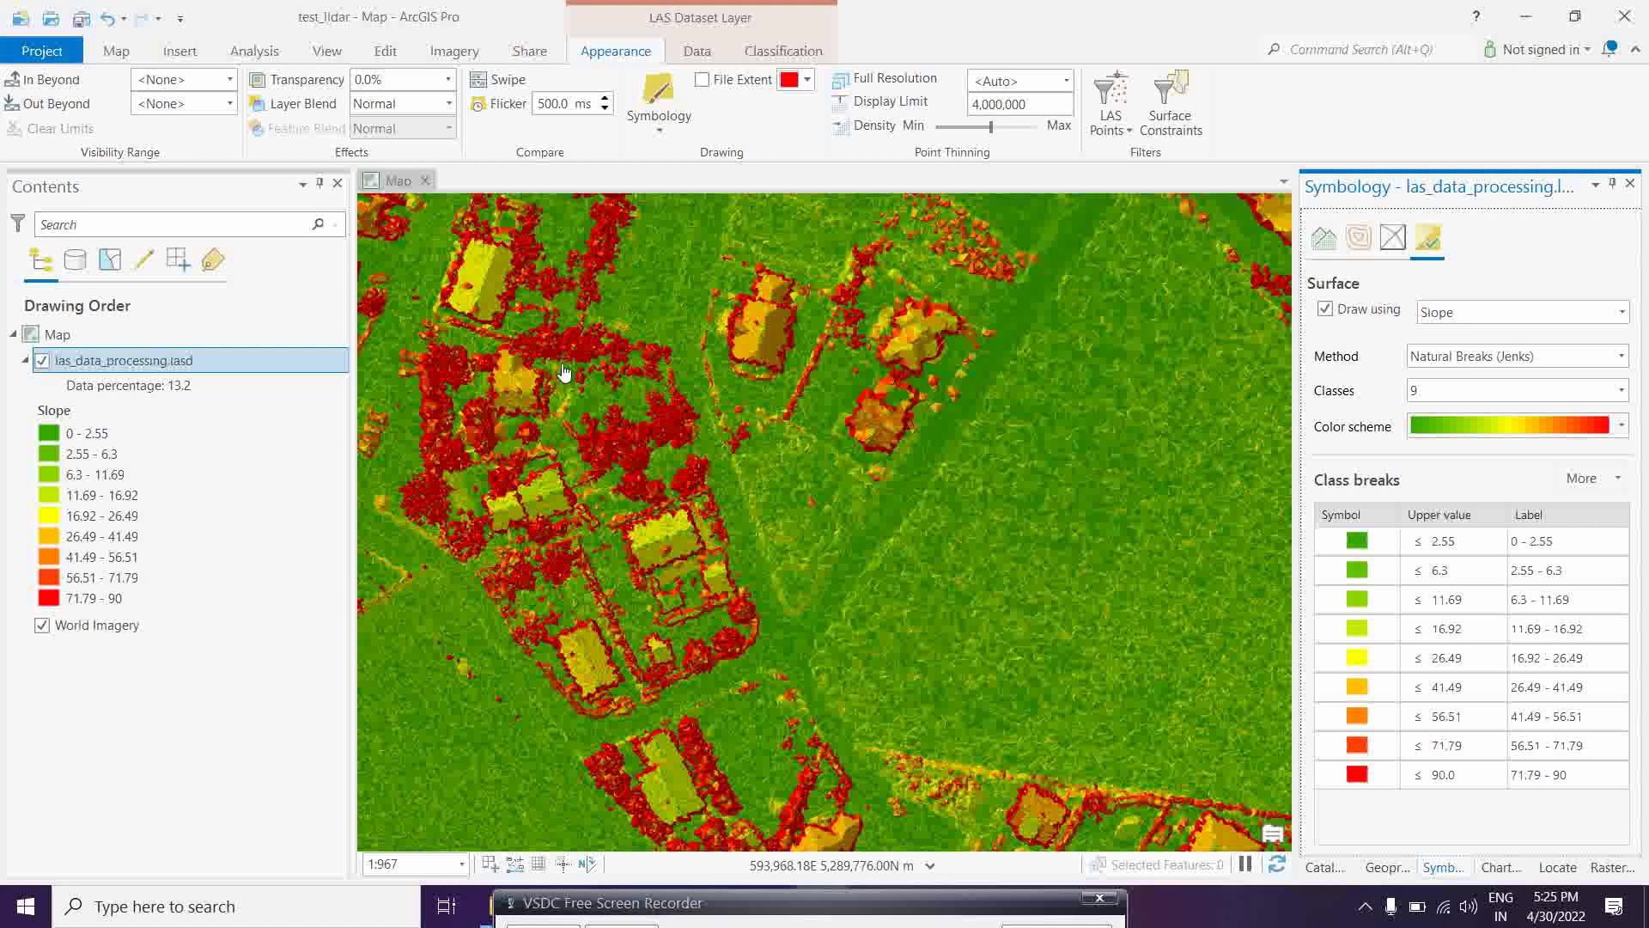
pyautogui.click(655, 129)
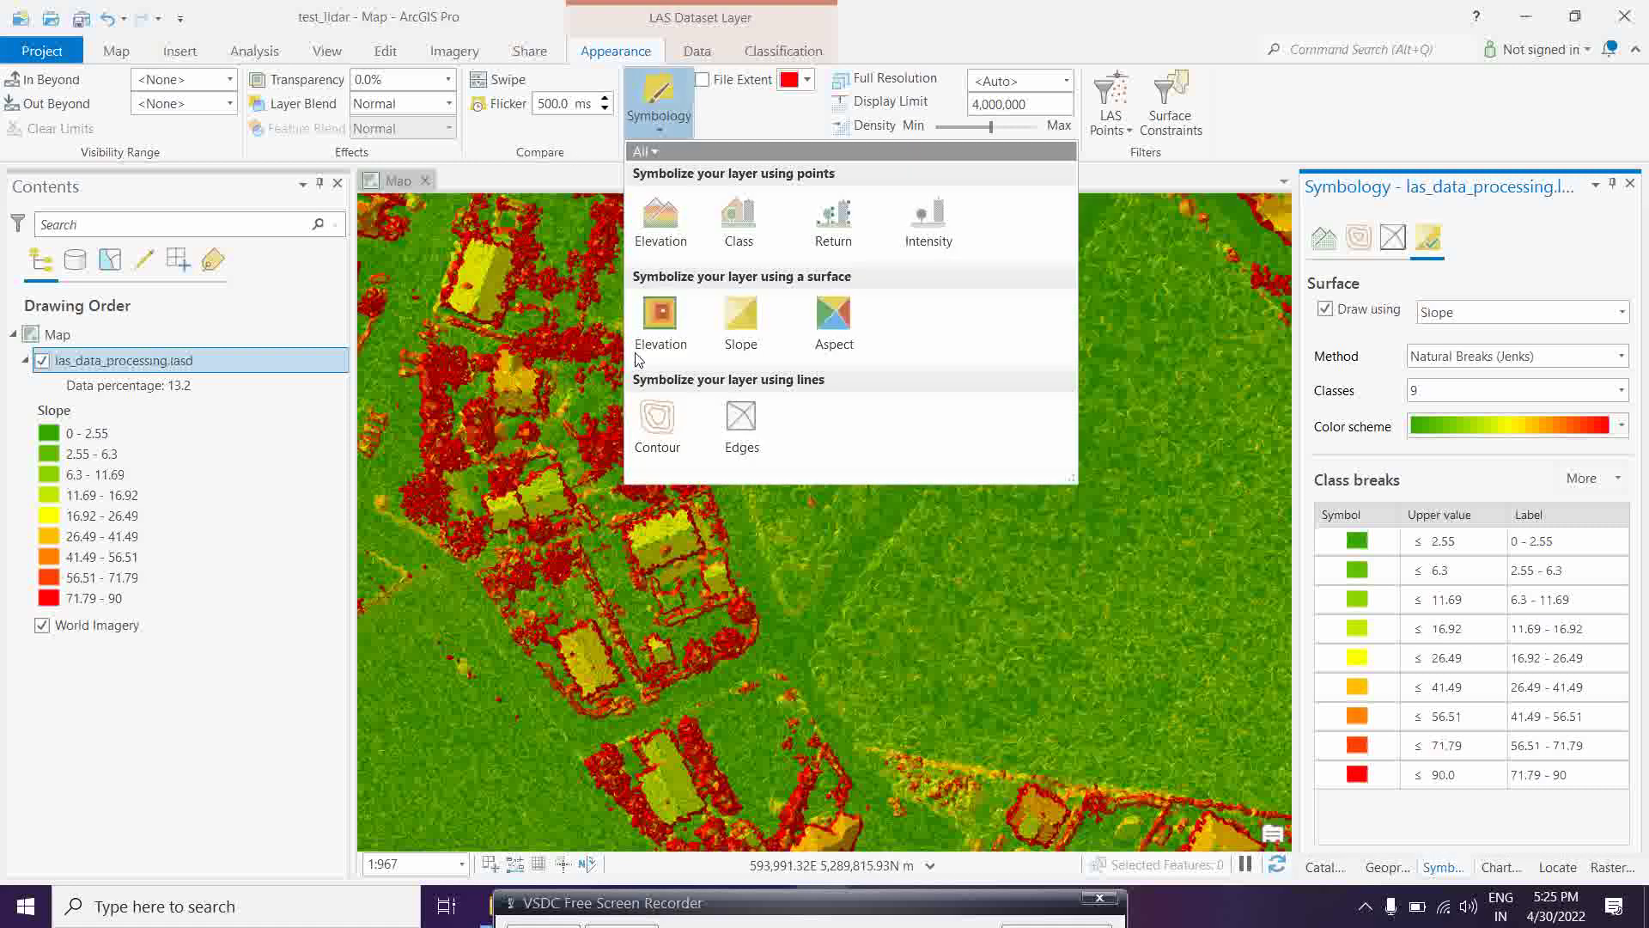
pyautogui.click(837, 329)
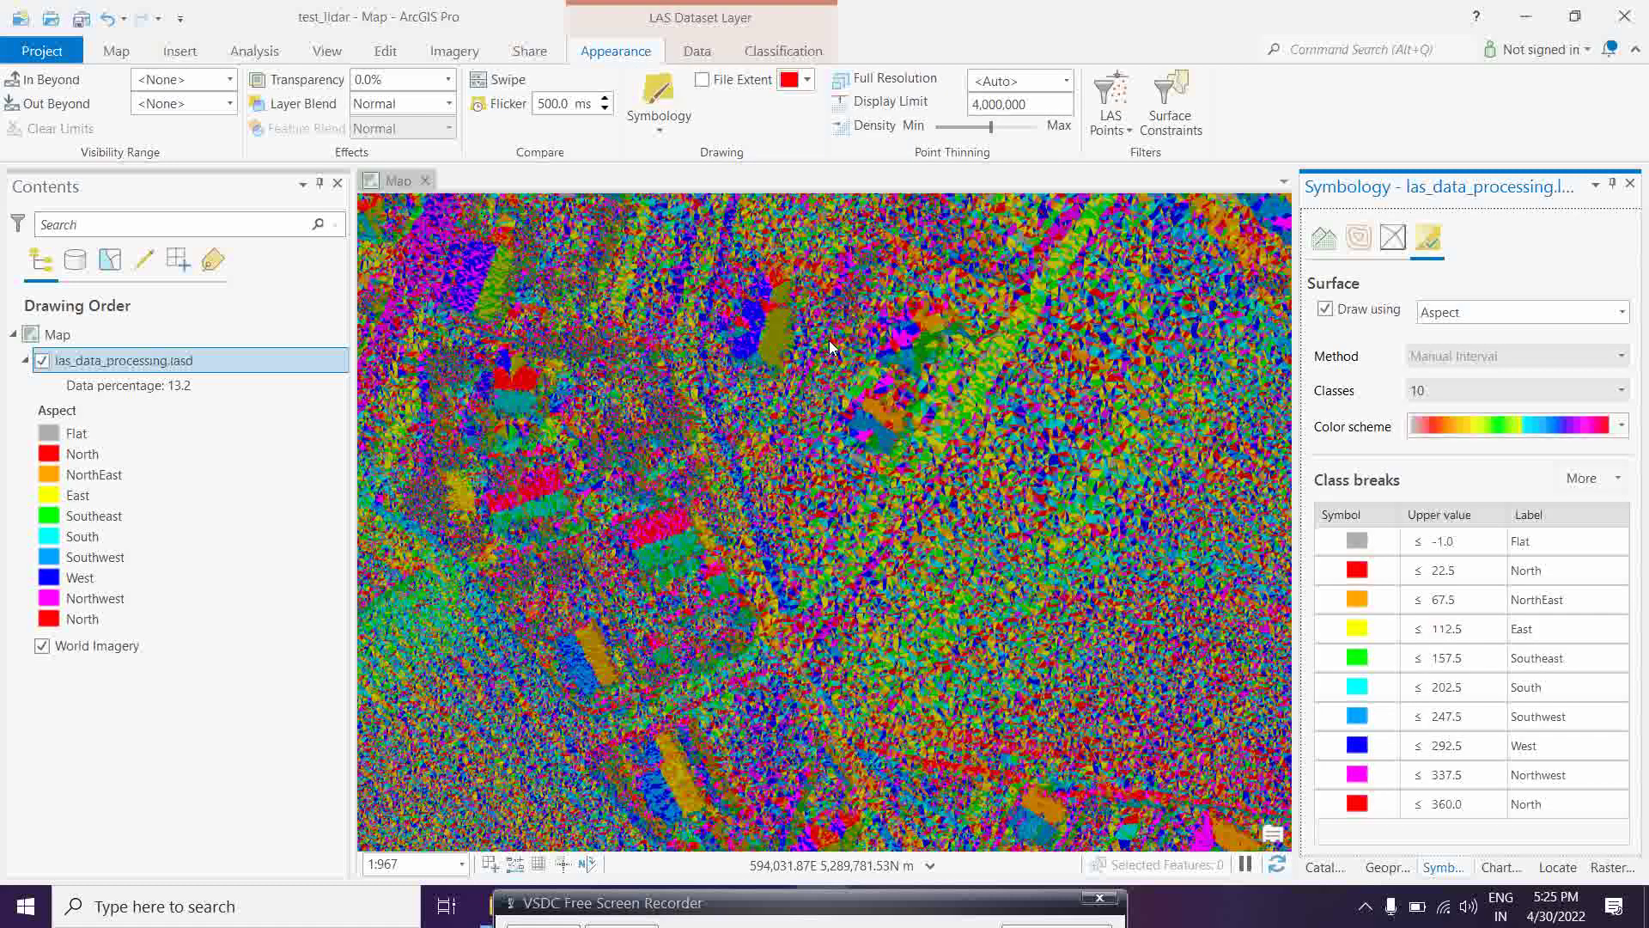
pyautogui.click(659, 96)
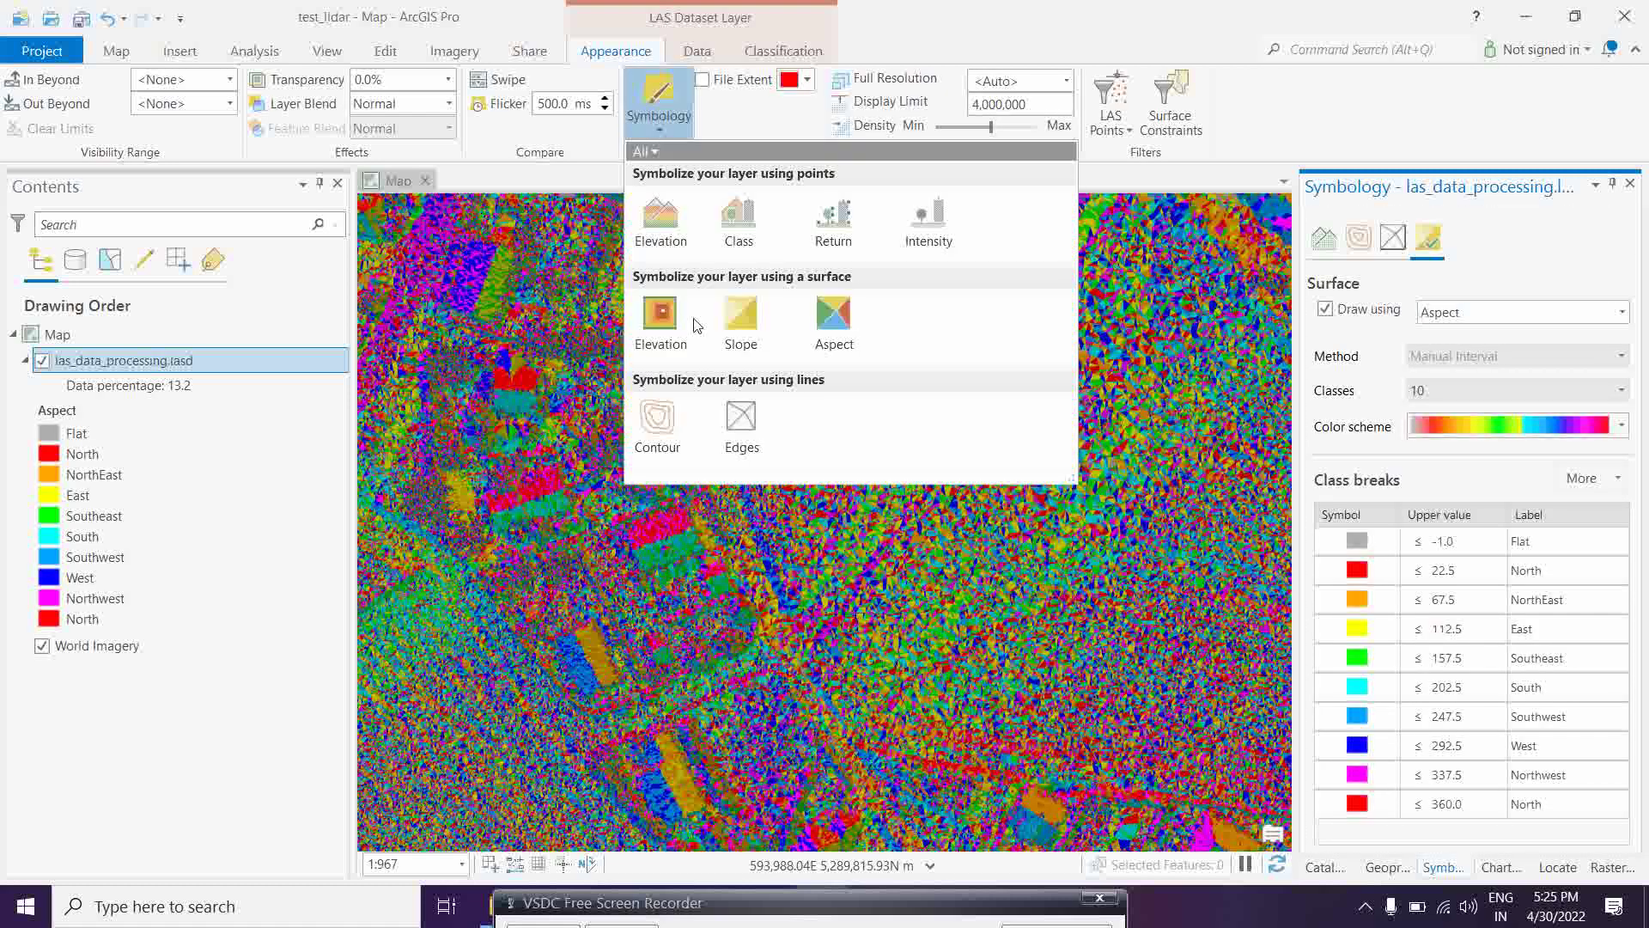
pyautogui.click(670, 335)
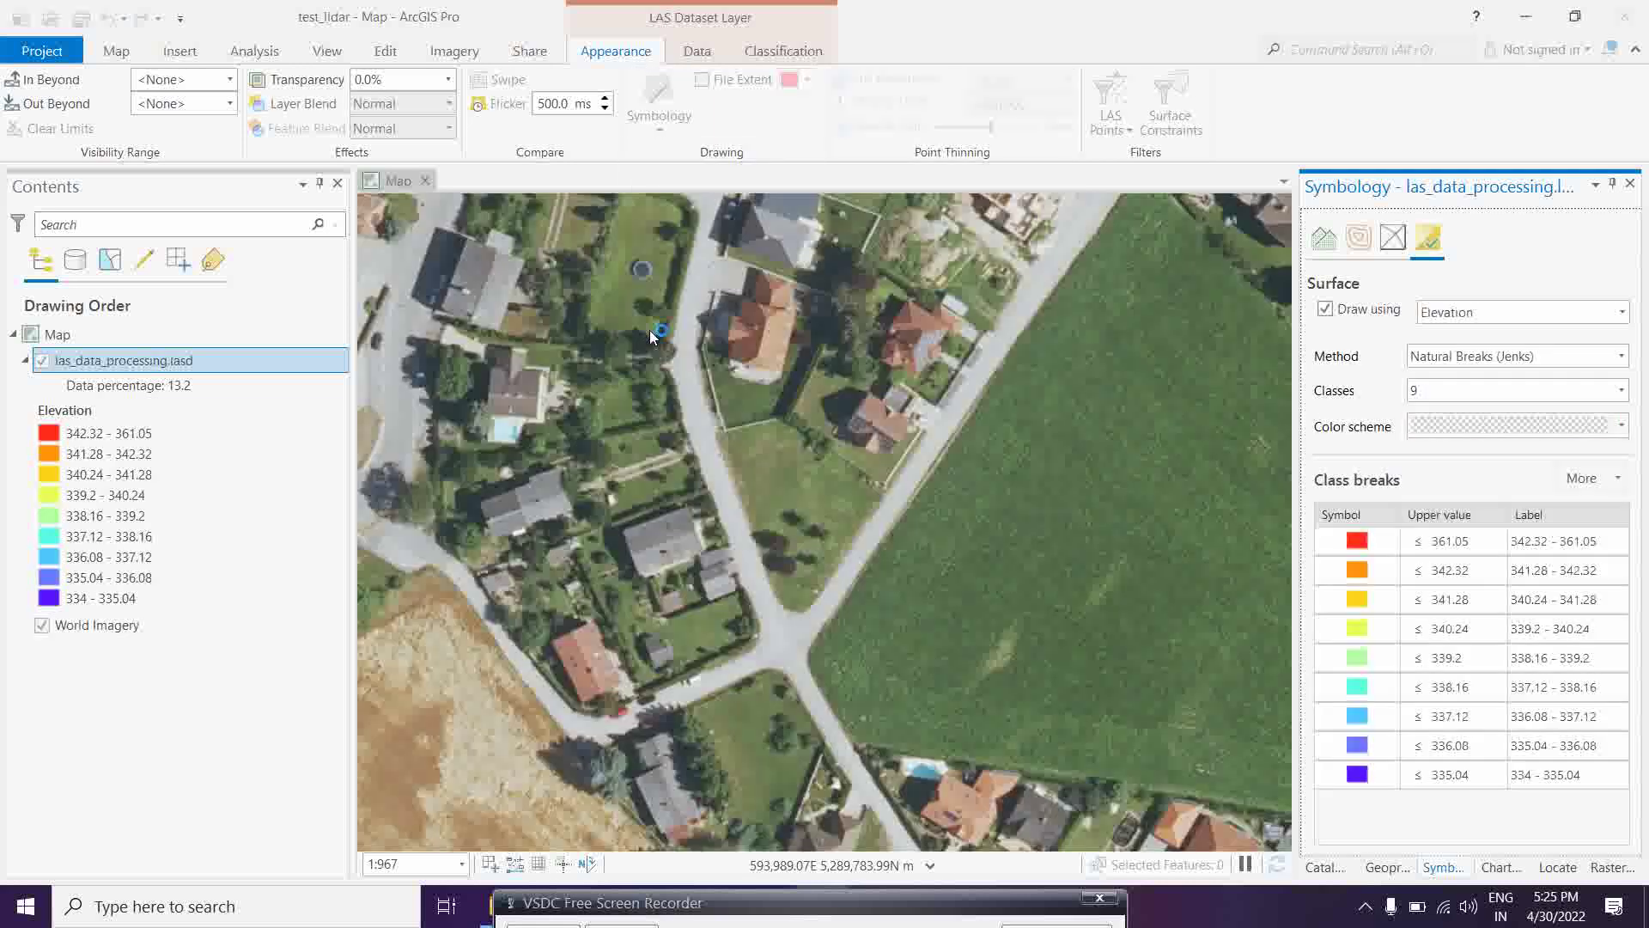
# Preview the LAS layer as contour lines around the houses and trees, and return to the elevation surface symbology.
pyautogui.click(659, 96)
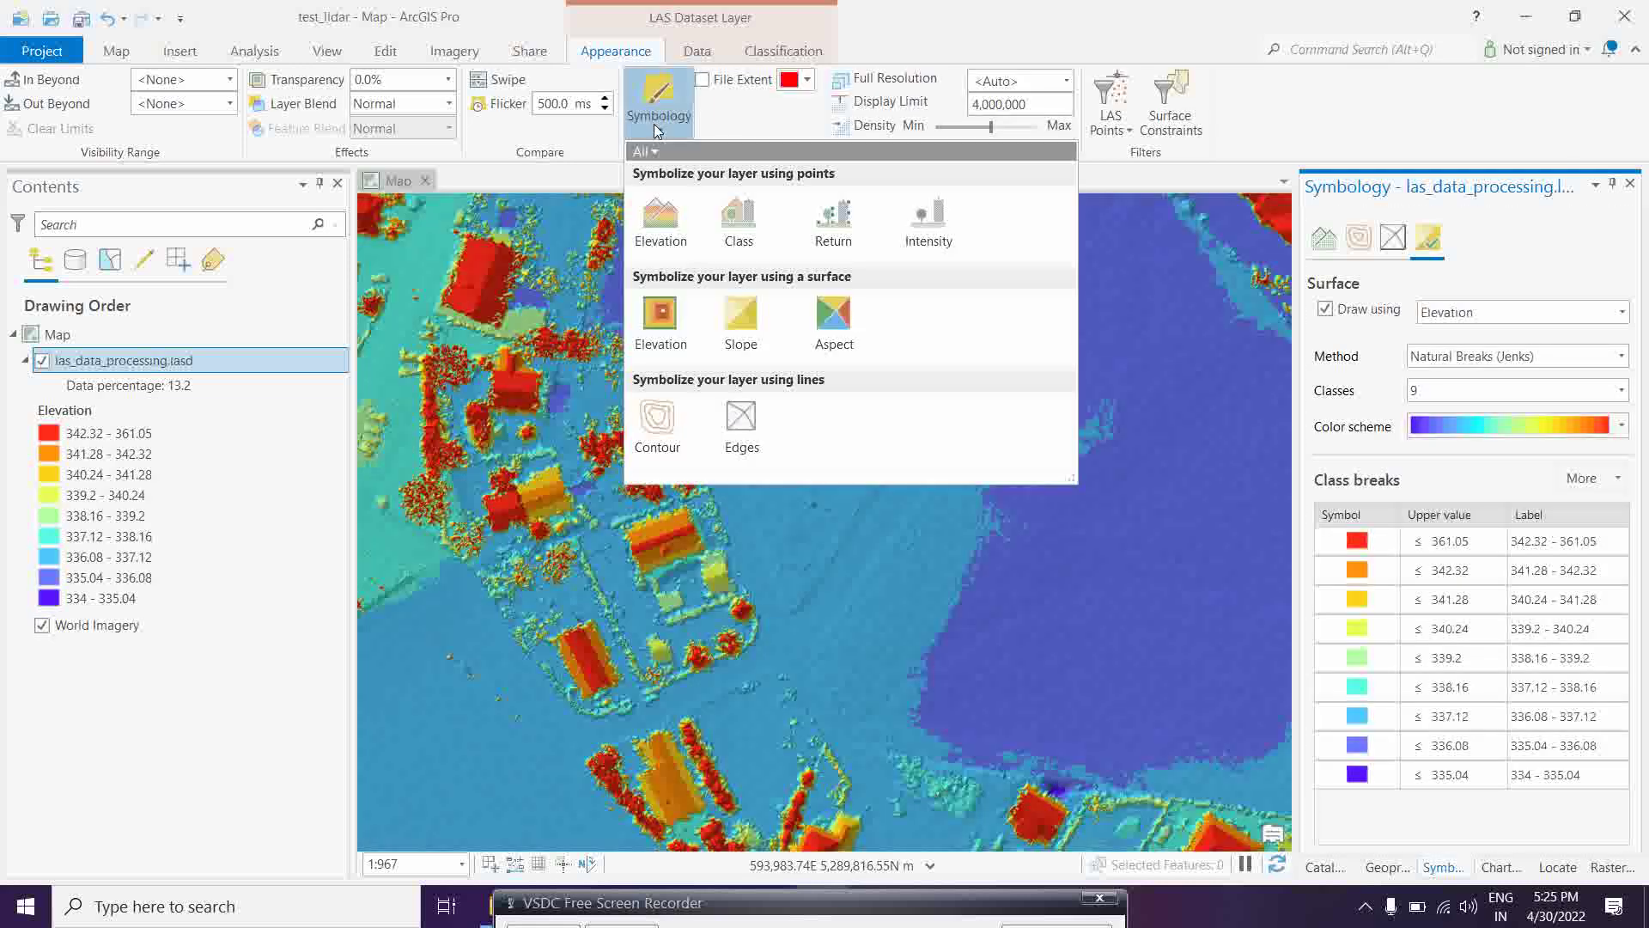
pyautogui.click(654, 421)
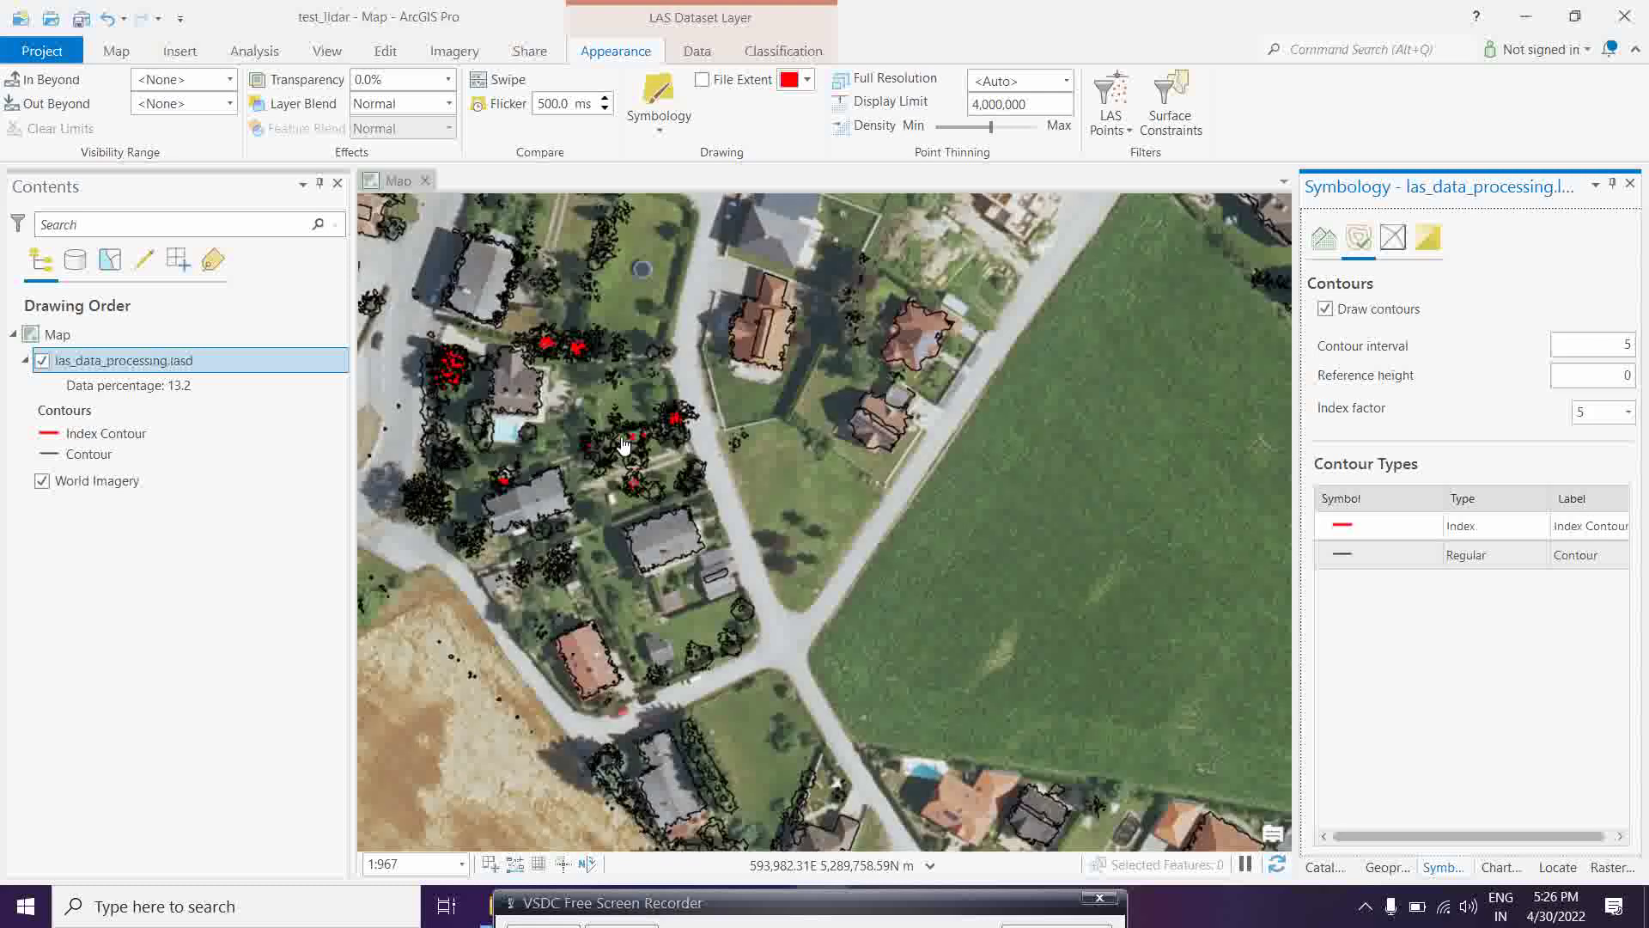
pyautogui.scroll(3, 654, 424)
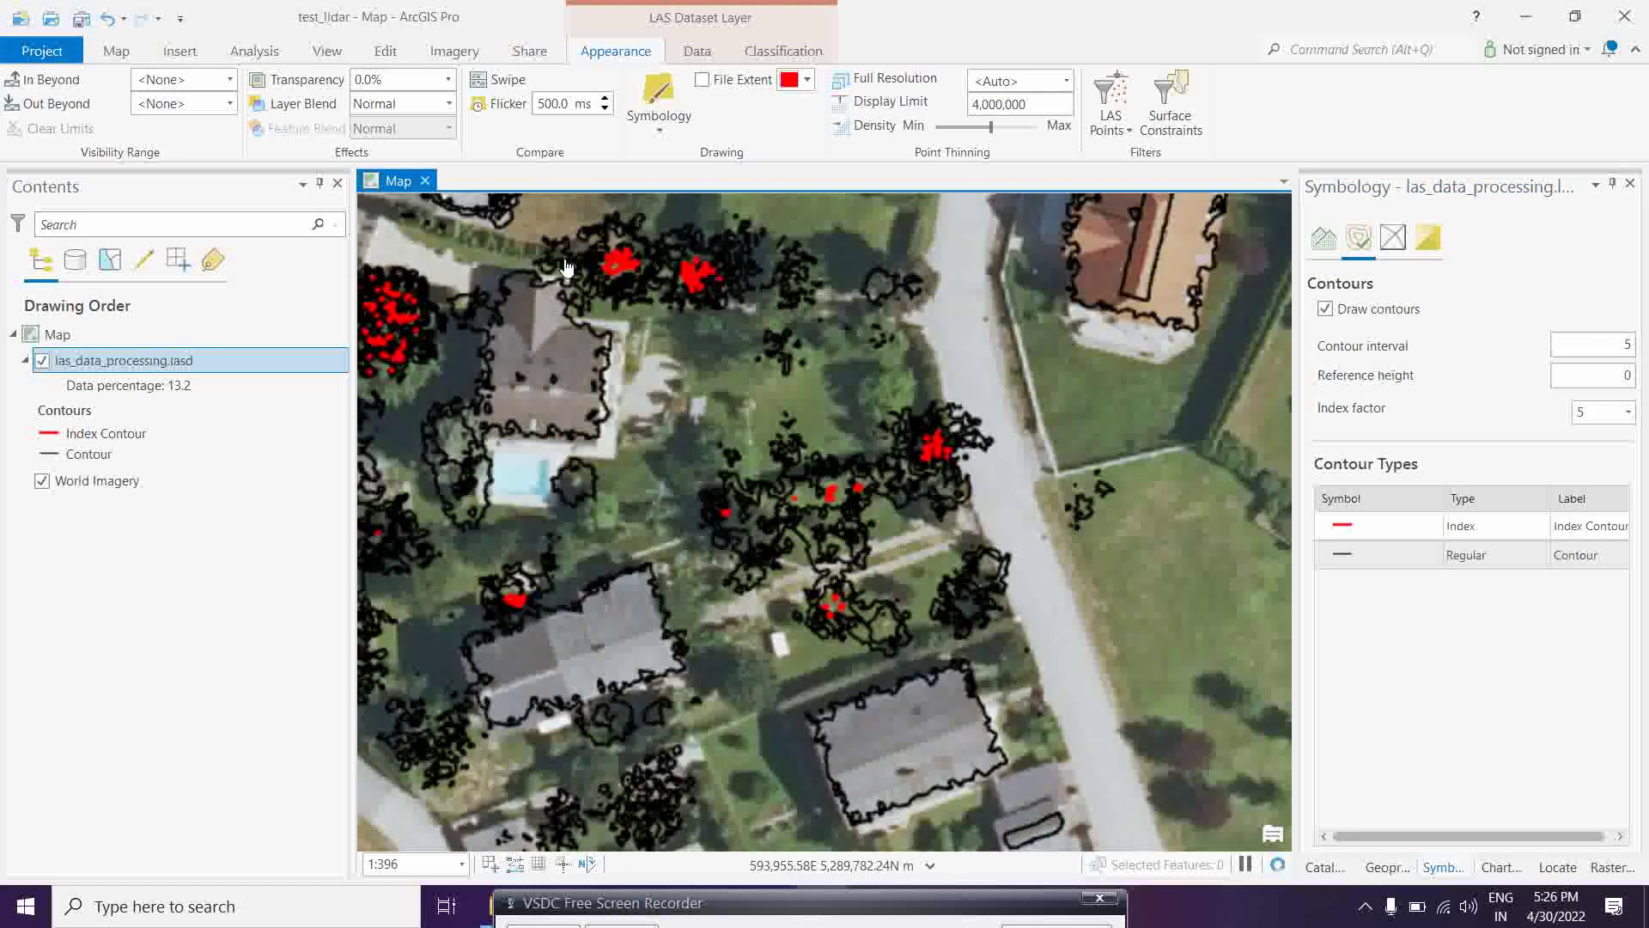
pyautogui.moveTo(867, 516); pyautogui.dragTo(766, 514)
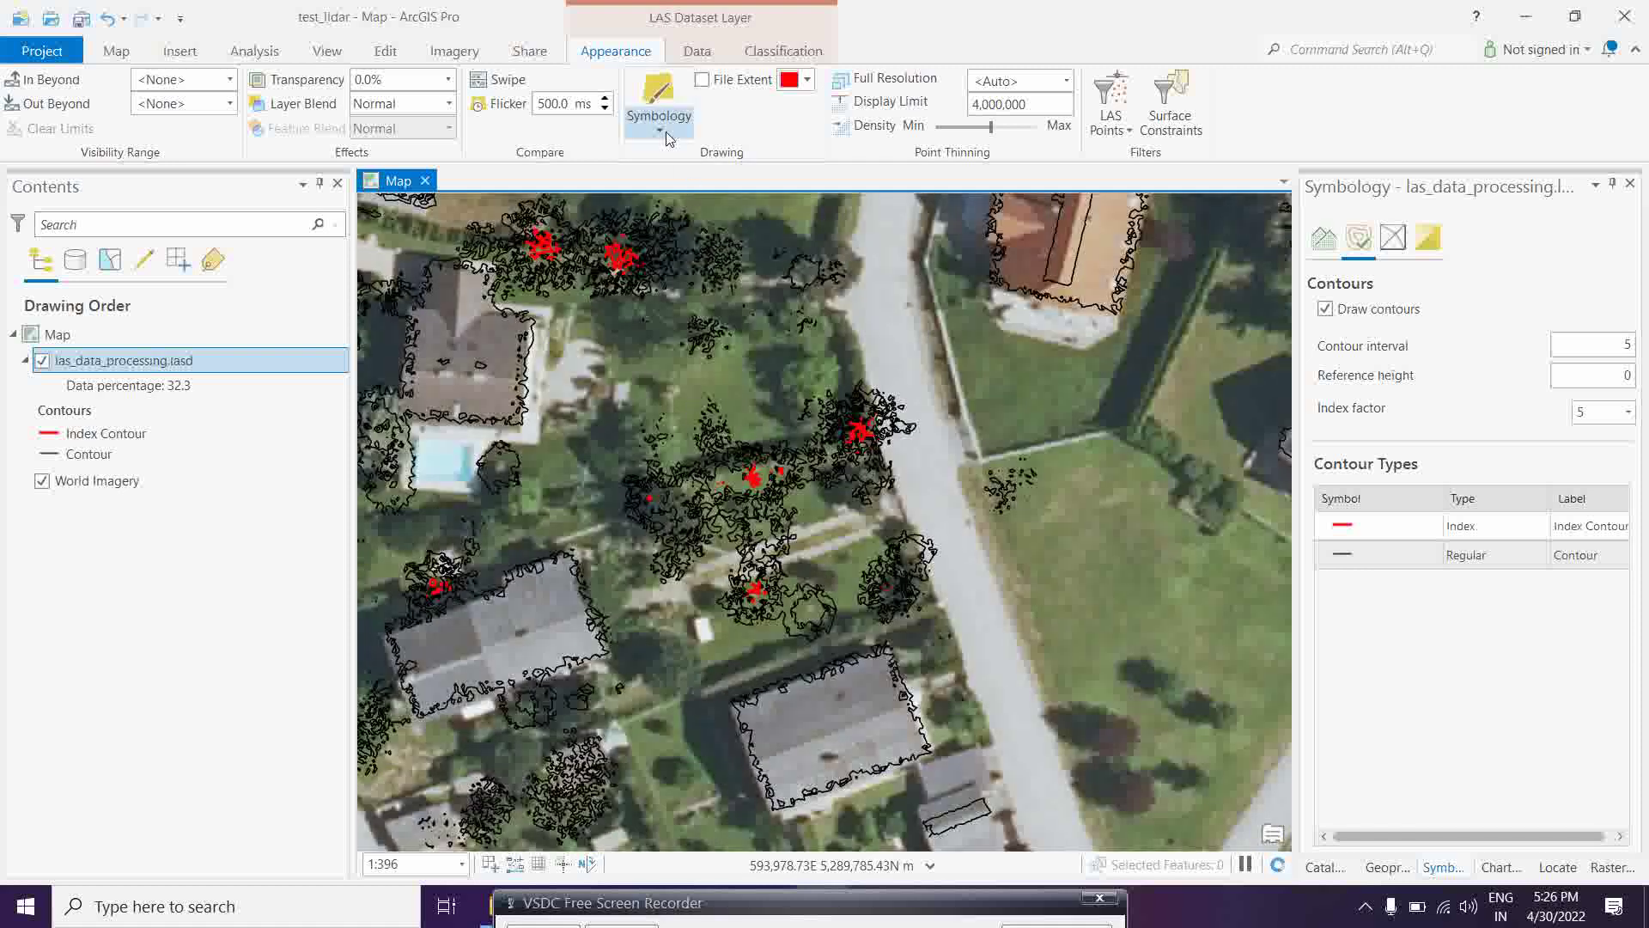
pyautogui.click(659, 101)
pyautogui.click(660, 318)
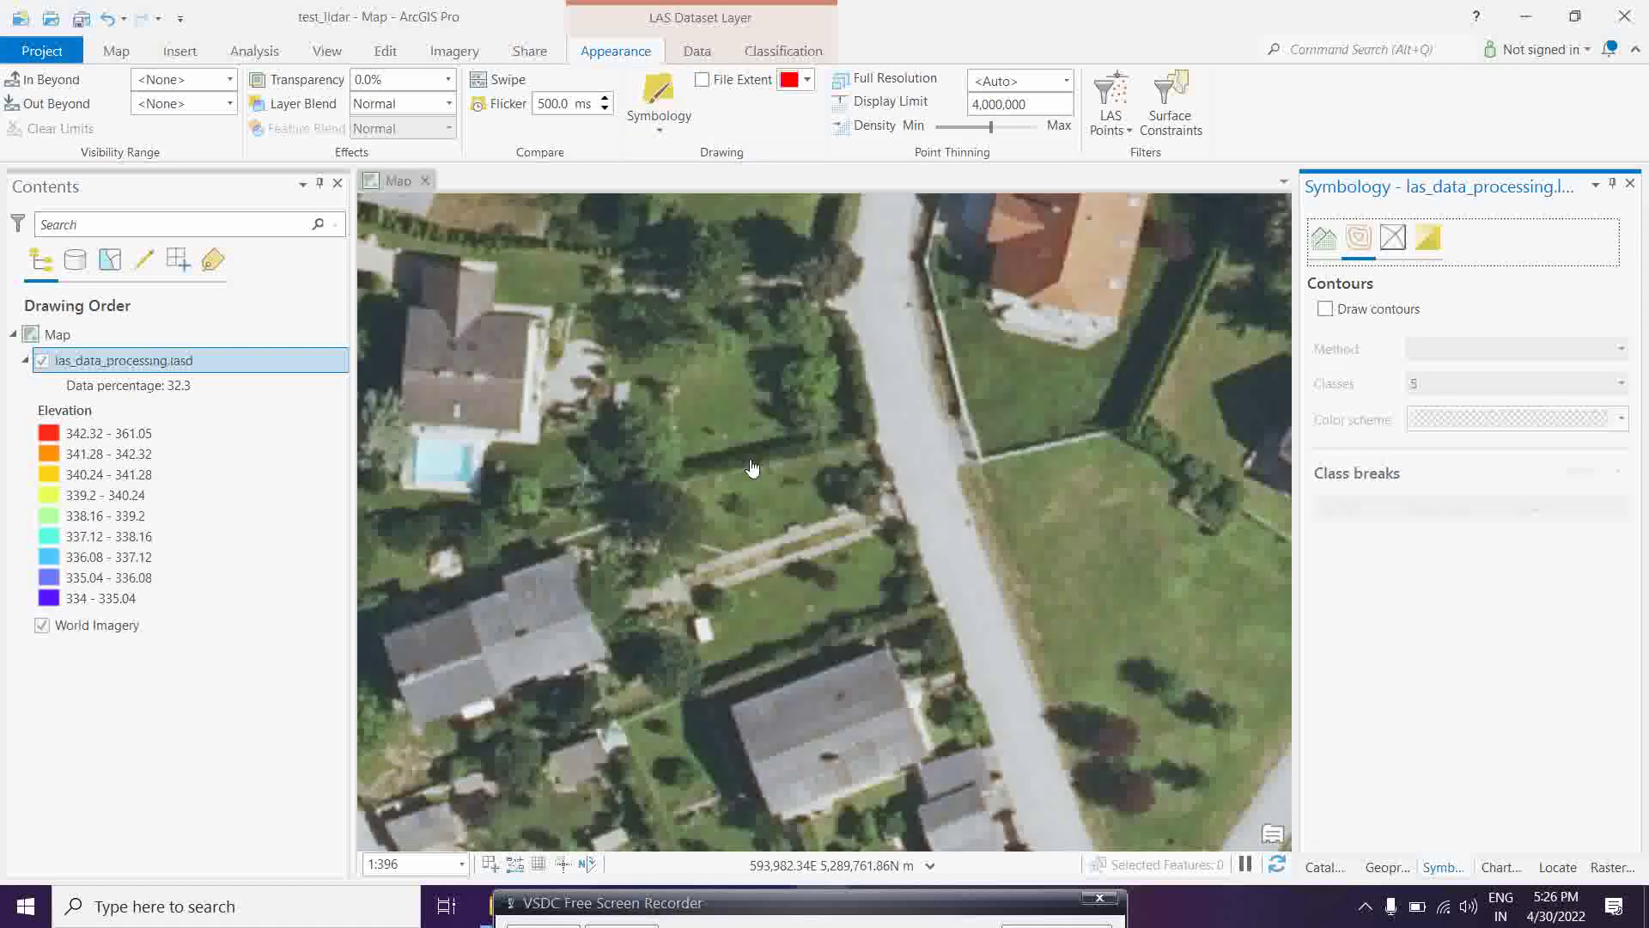
pyautogui.scroll(-2, 806, 446)
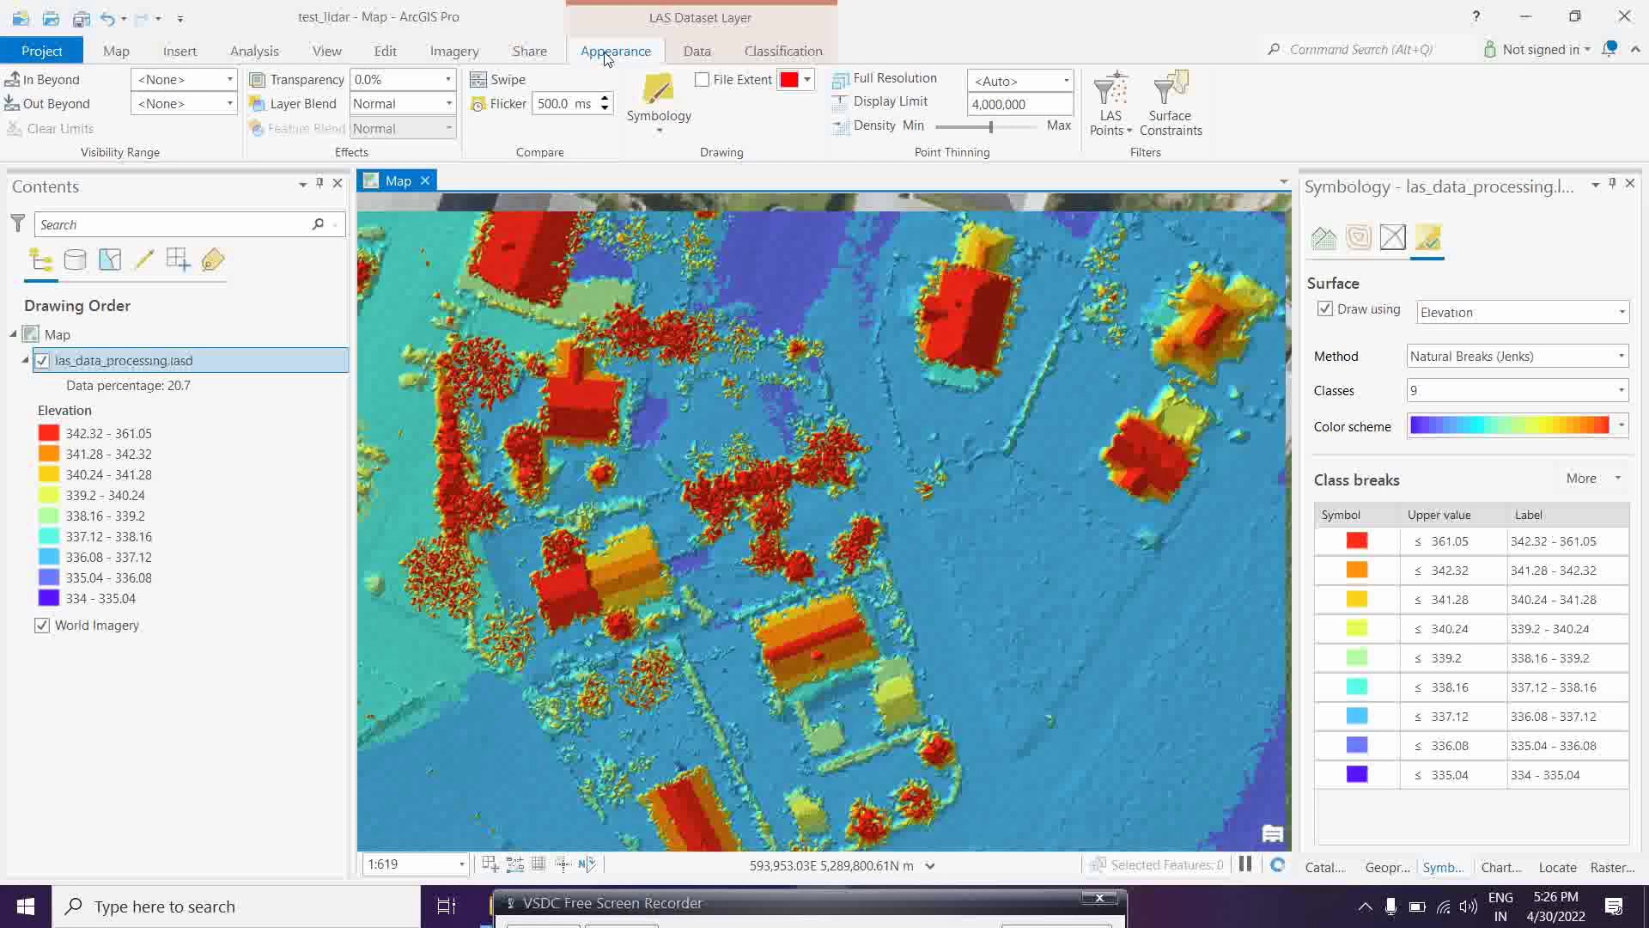
# Review the available LAS point filters and symbolize the las_data_processing layer using elevation points.
pyautogui.click(1127, 131)
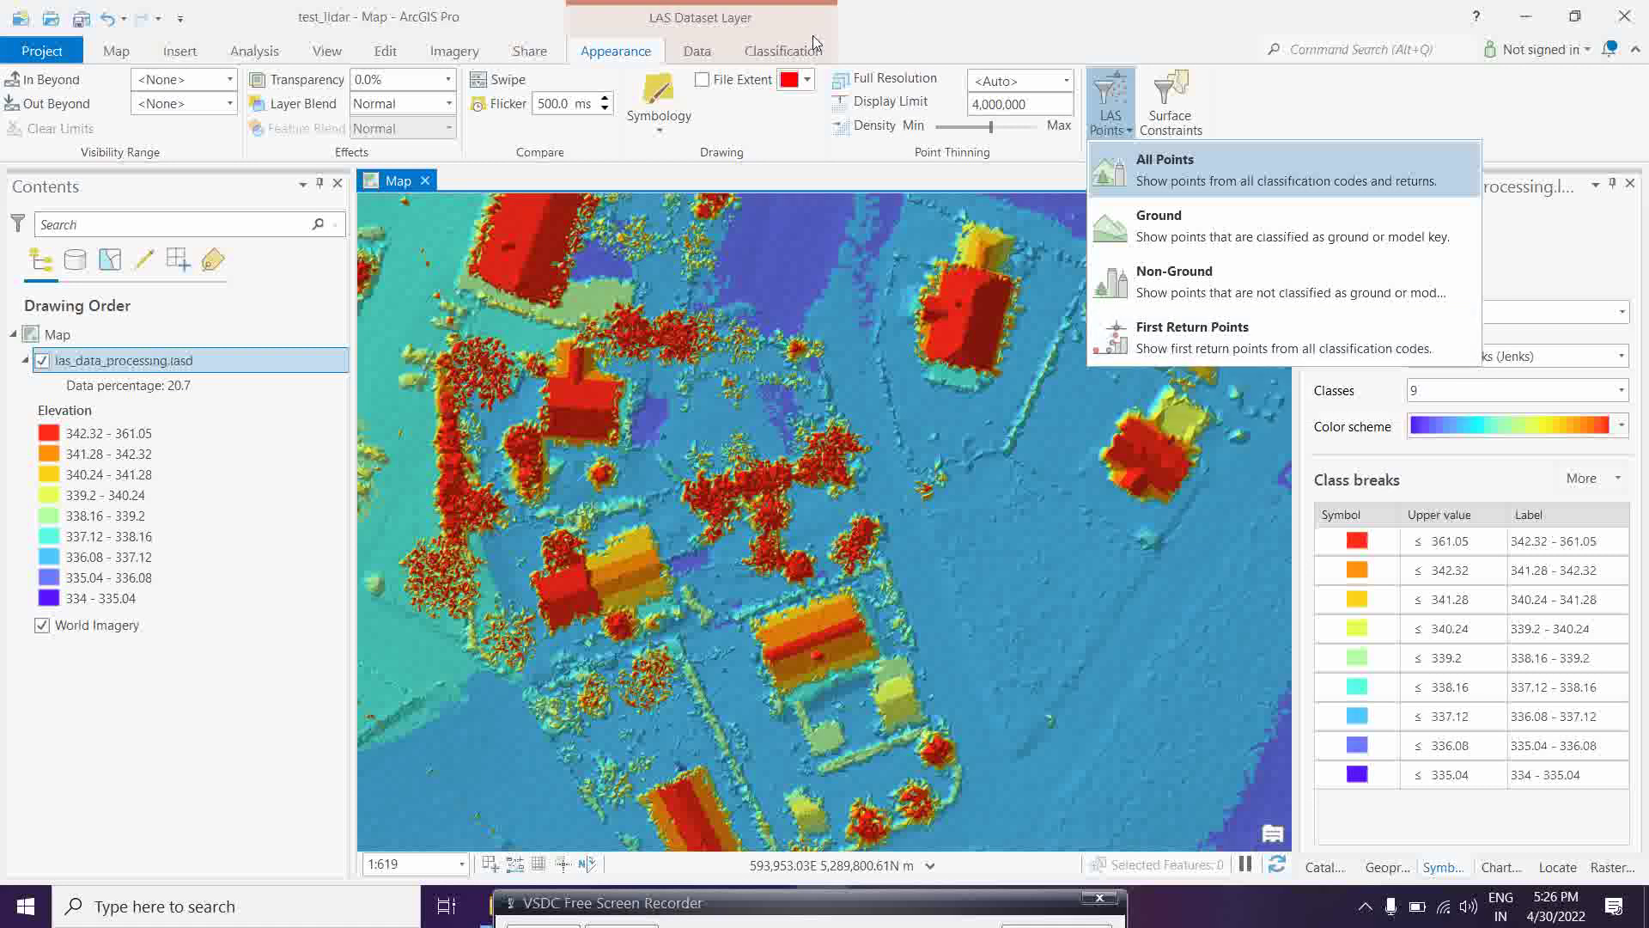
pyautogui.click(683, 126)
pyautogui.click(683, 126)
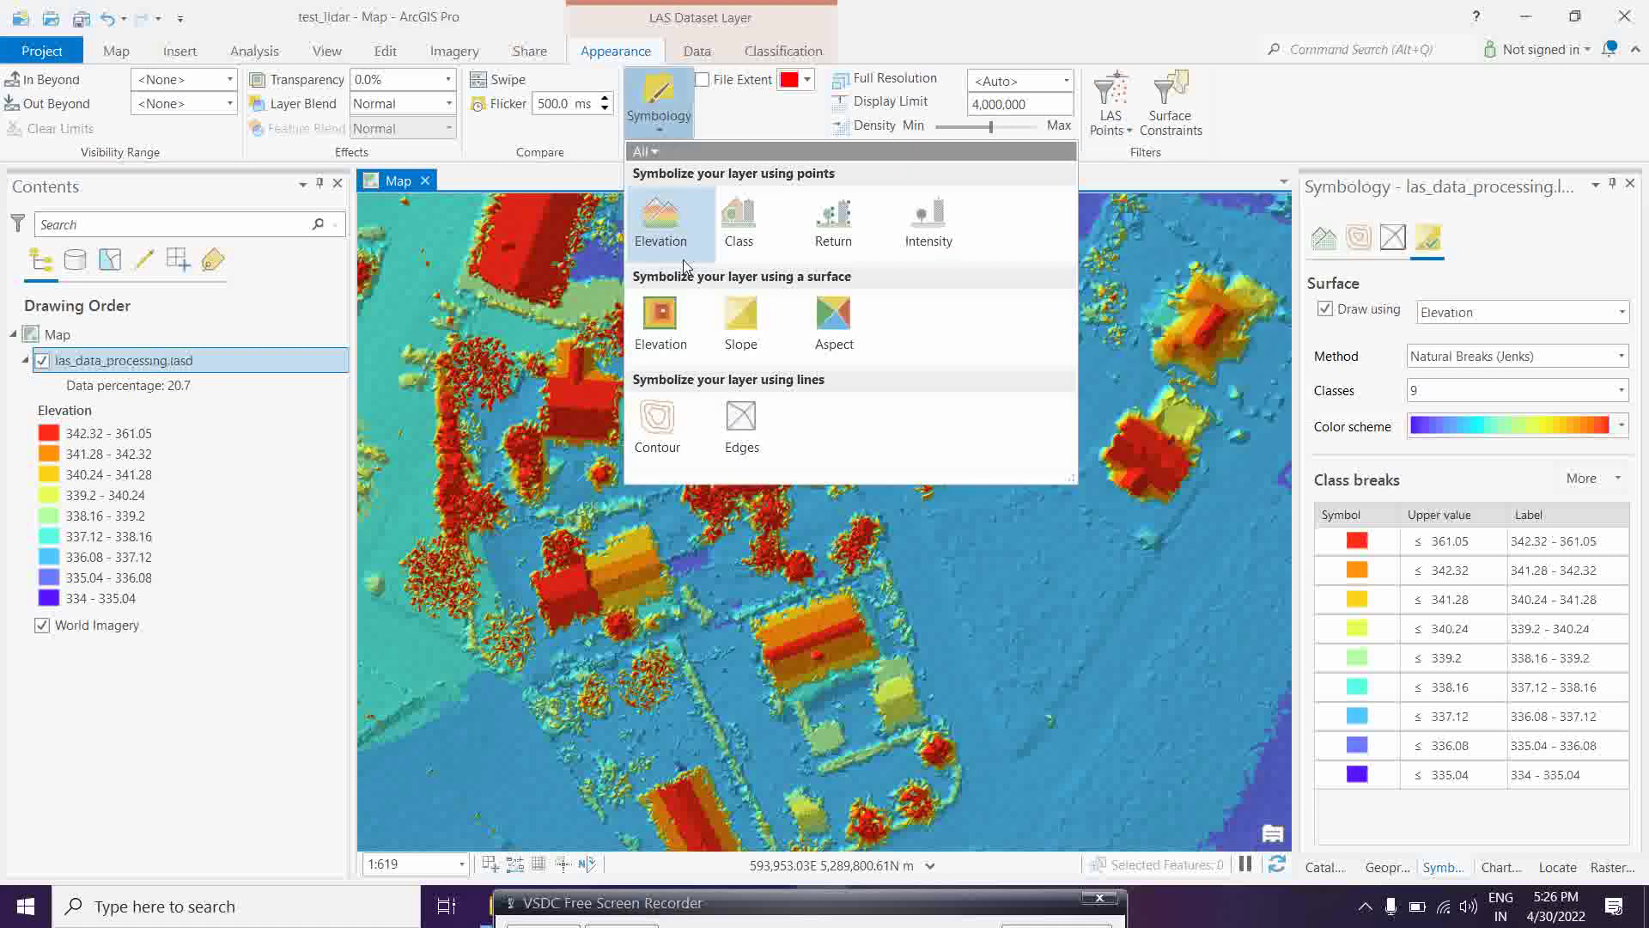
pyautogui.click(823, 241)
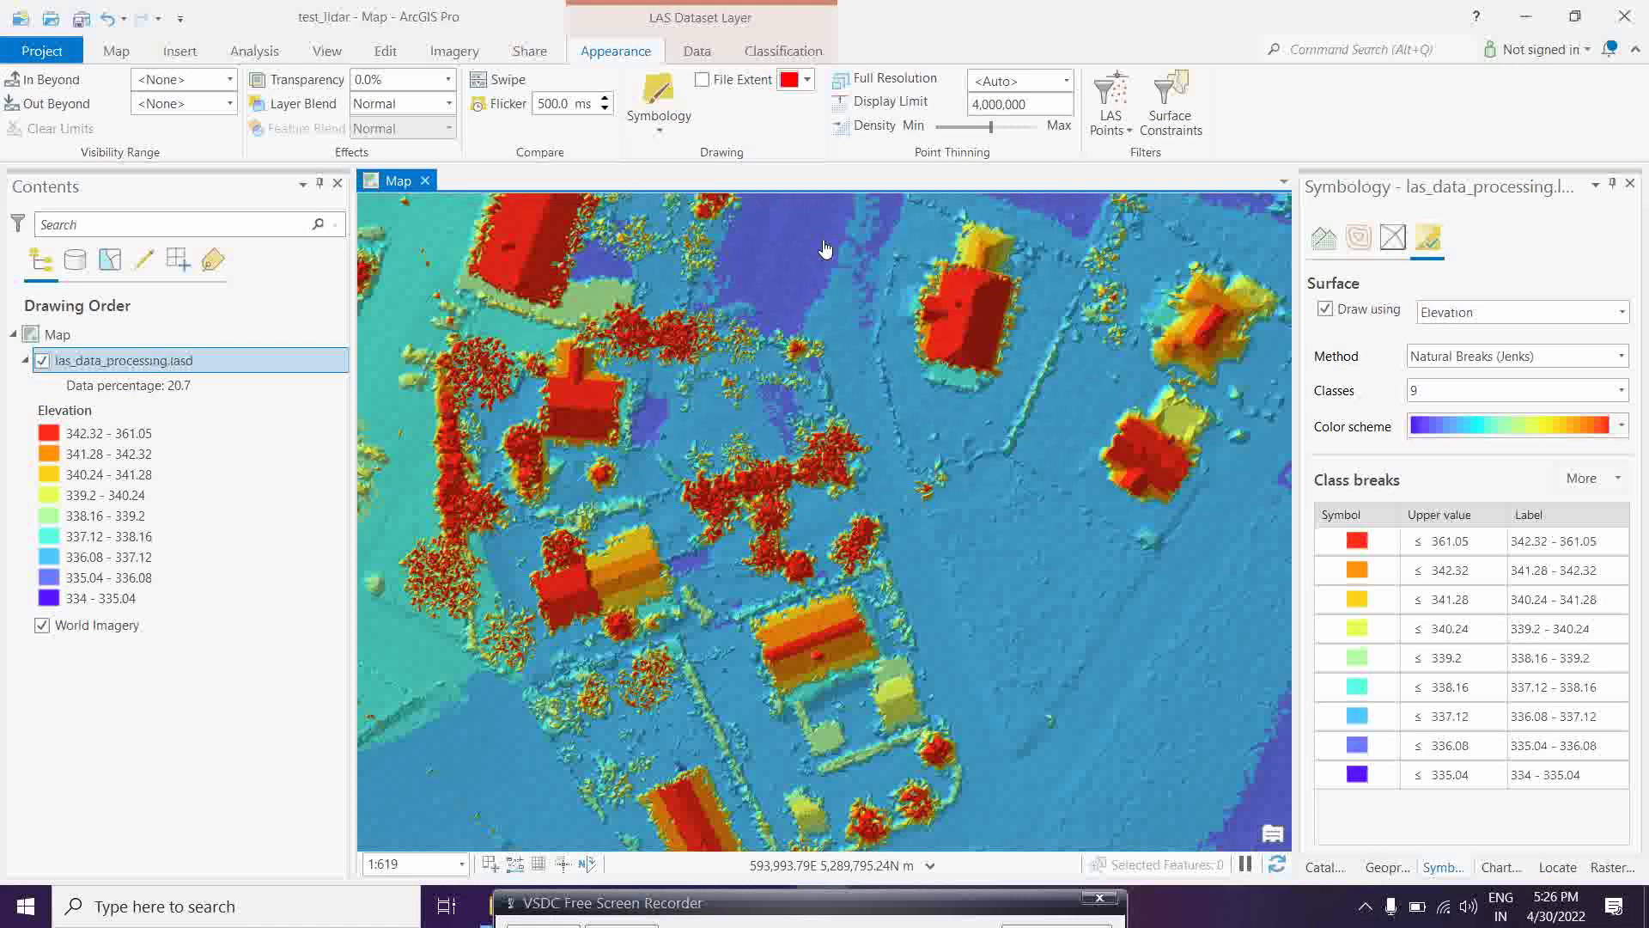
pyautogui.click(660, 133)
pyautogui.click(648, 241)
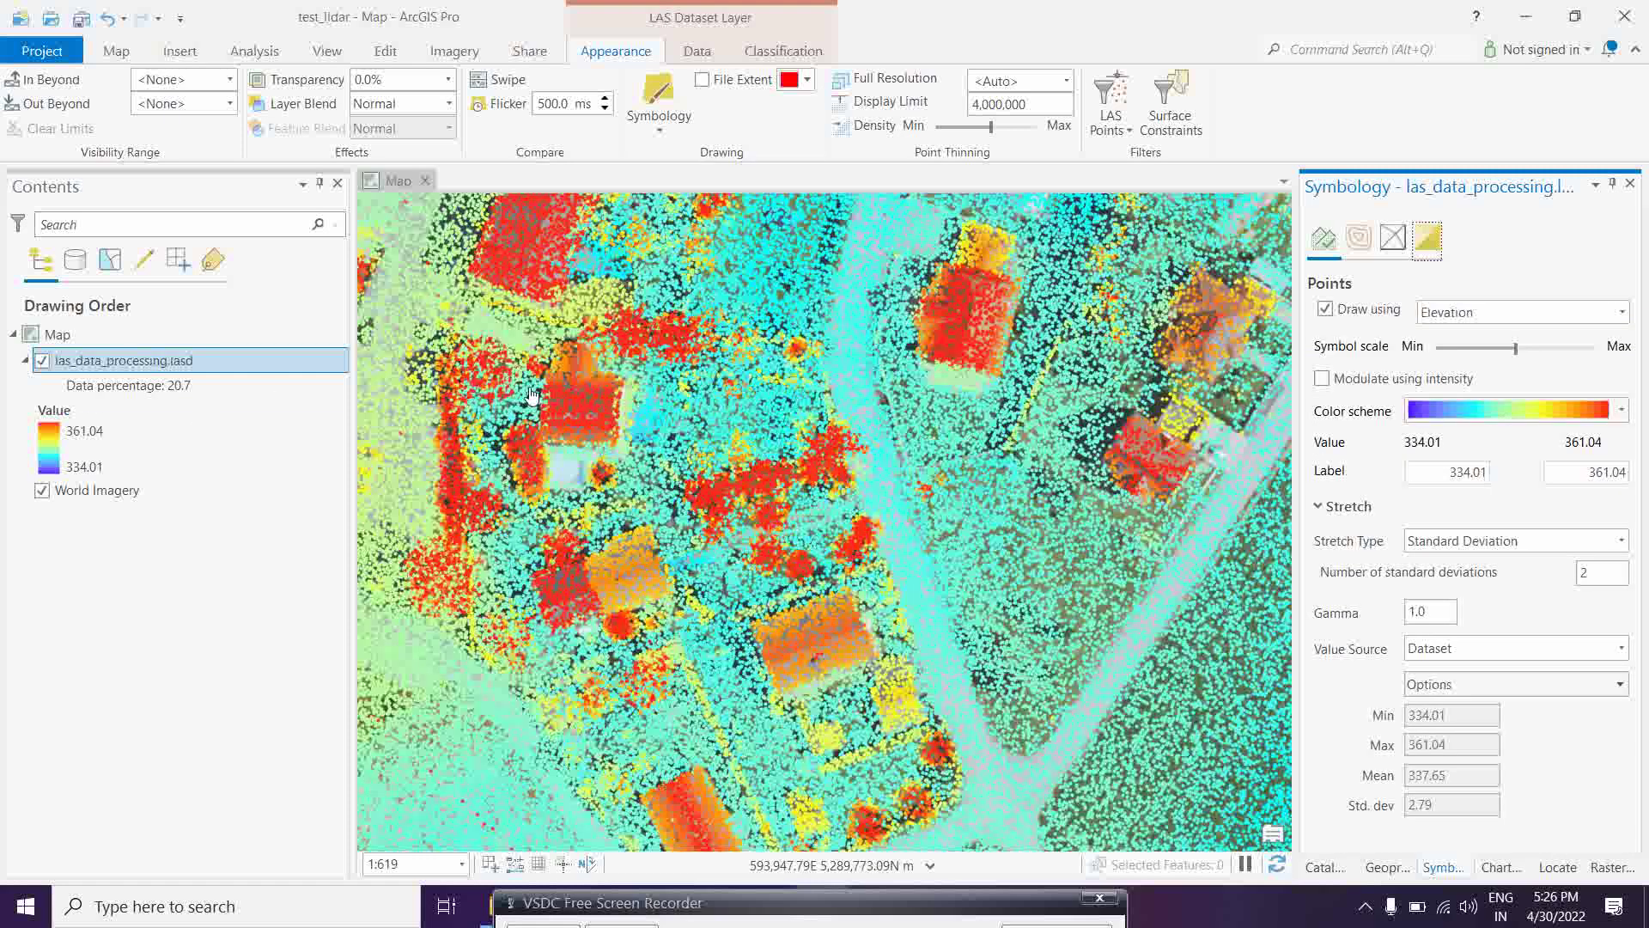
# Try the return-number point symbology on the LAS layer and restore the elevation point symbology.
pyautogui.click(659, 131)
pyautogui.click(813, 225)
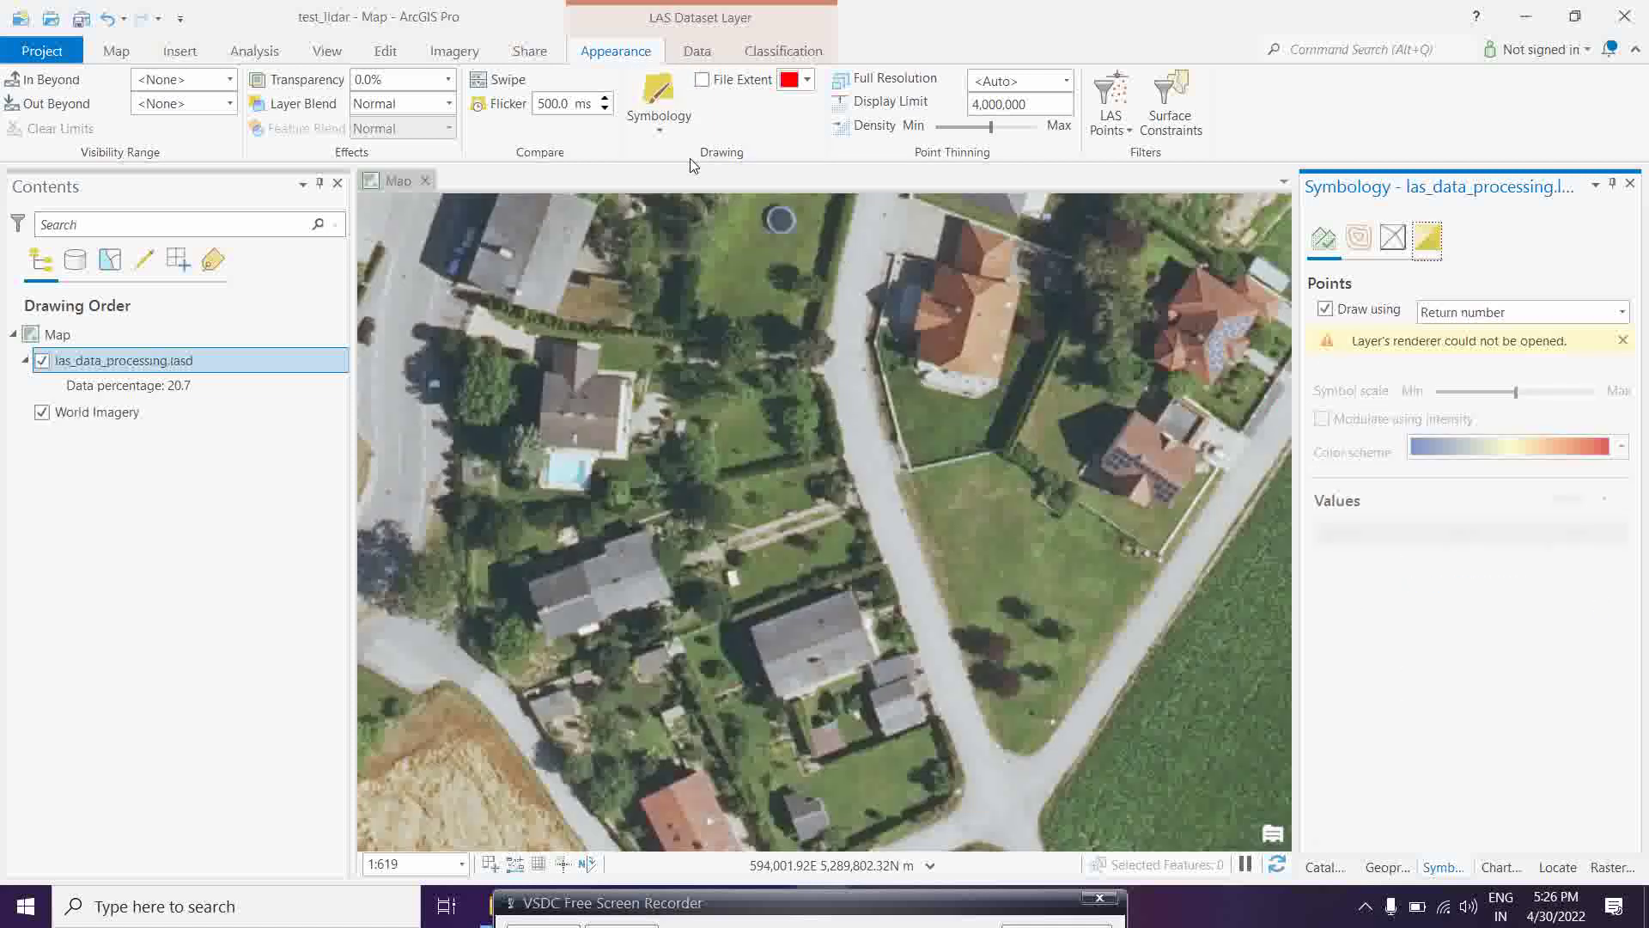
pyautogui.click(658, 129)
pyautogui.click(660, 224)
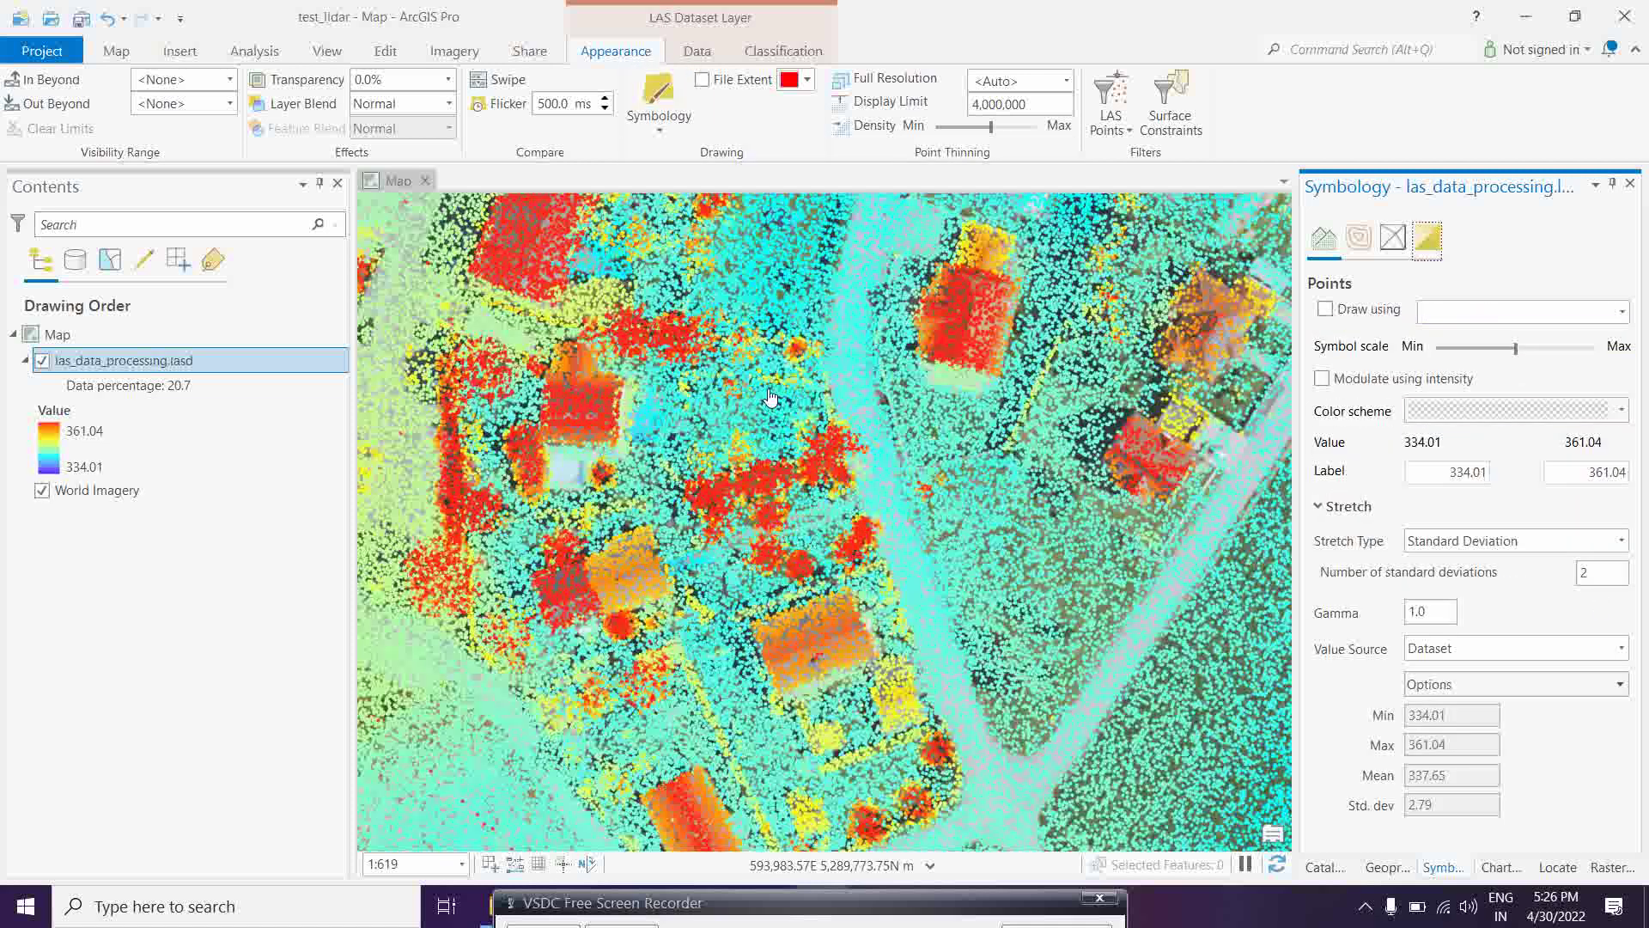
pyautogui.moveTo(576, 331); pyautogui.dragTo(684, 401)
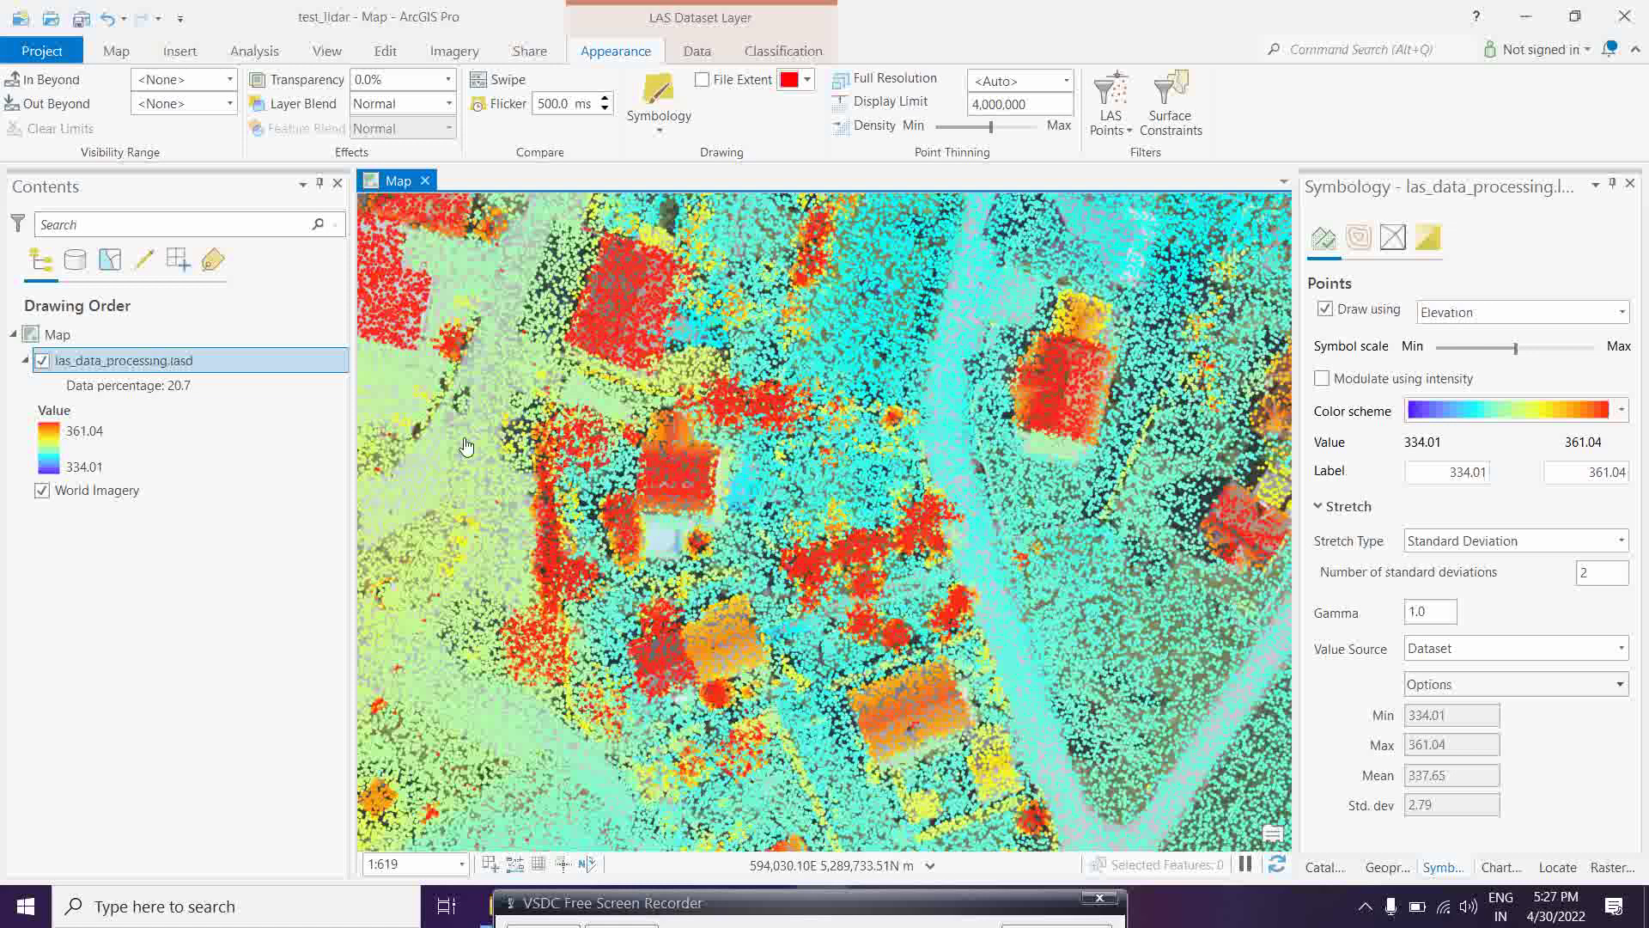
# Search the geoprocessing tools for "Las" and open the LAS Dataset To Raster tool.
pyautogui.click(257, 53)
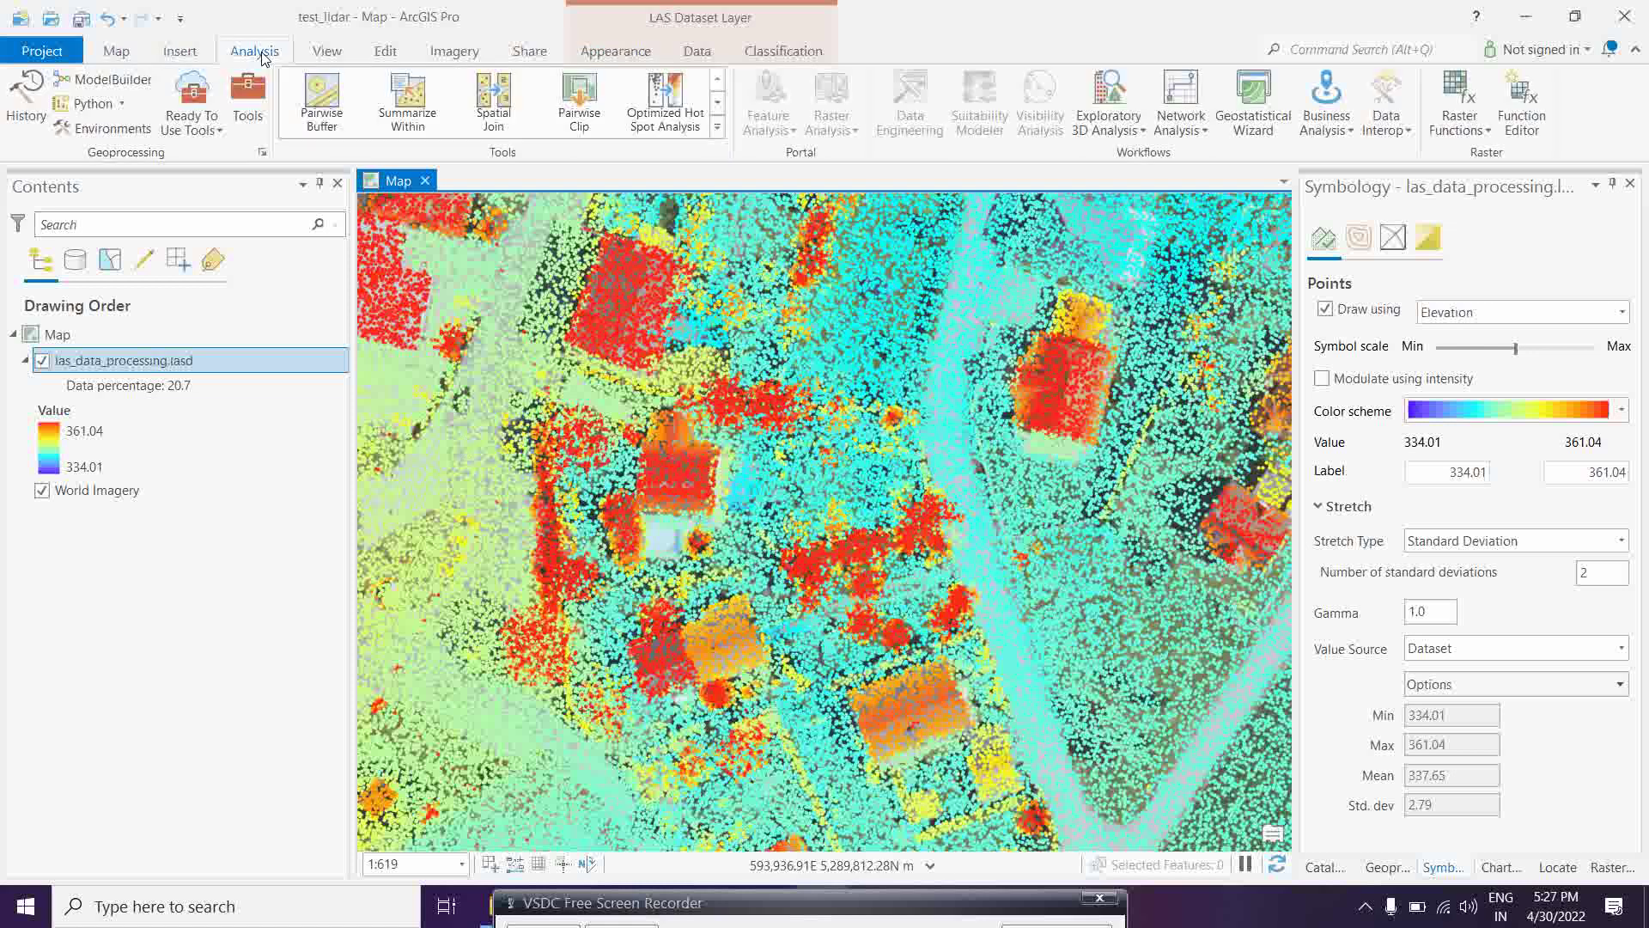
pyautogui.click(247, 95)
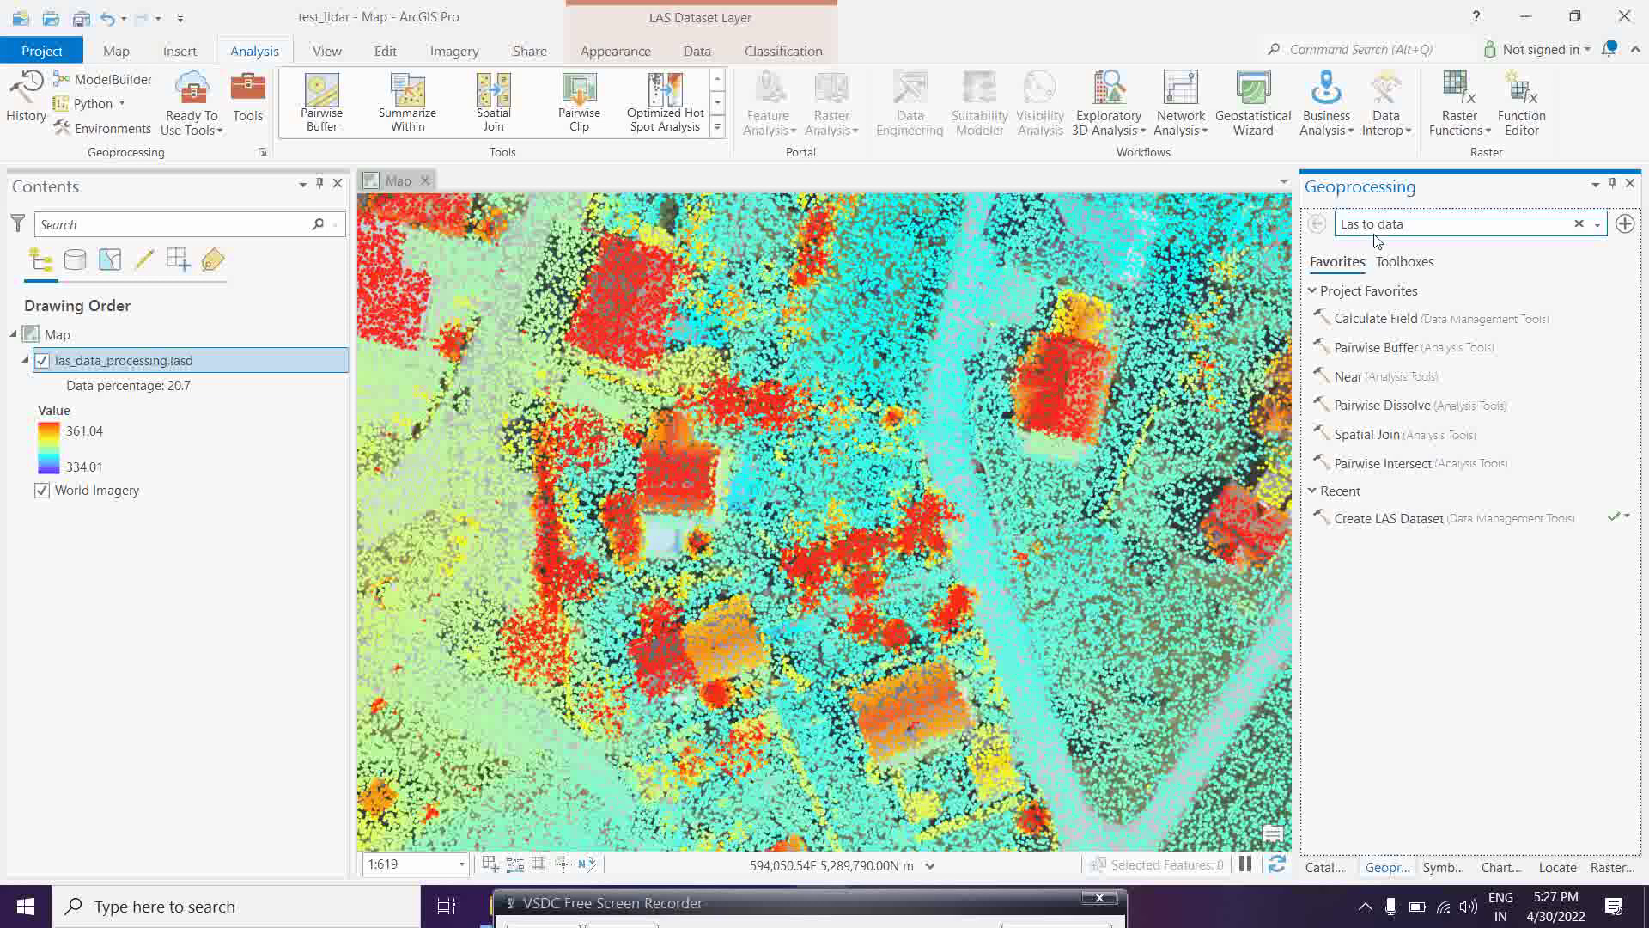
pyautogui.click(1437, 230)
pyautogui.press('BackSpace')
pyautogui.press('BackSpace')
pyautogui.press('BackSpace')
pyautogui.press('BackSpace')
pyautogui.press('BackSpace')
pyautogui.press('BackSpace')
pyautogui.press('BackSpace')
pyautogui.press('BackSpace')
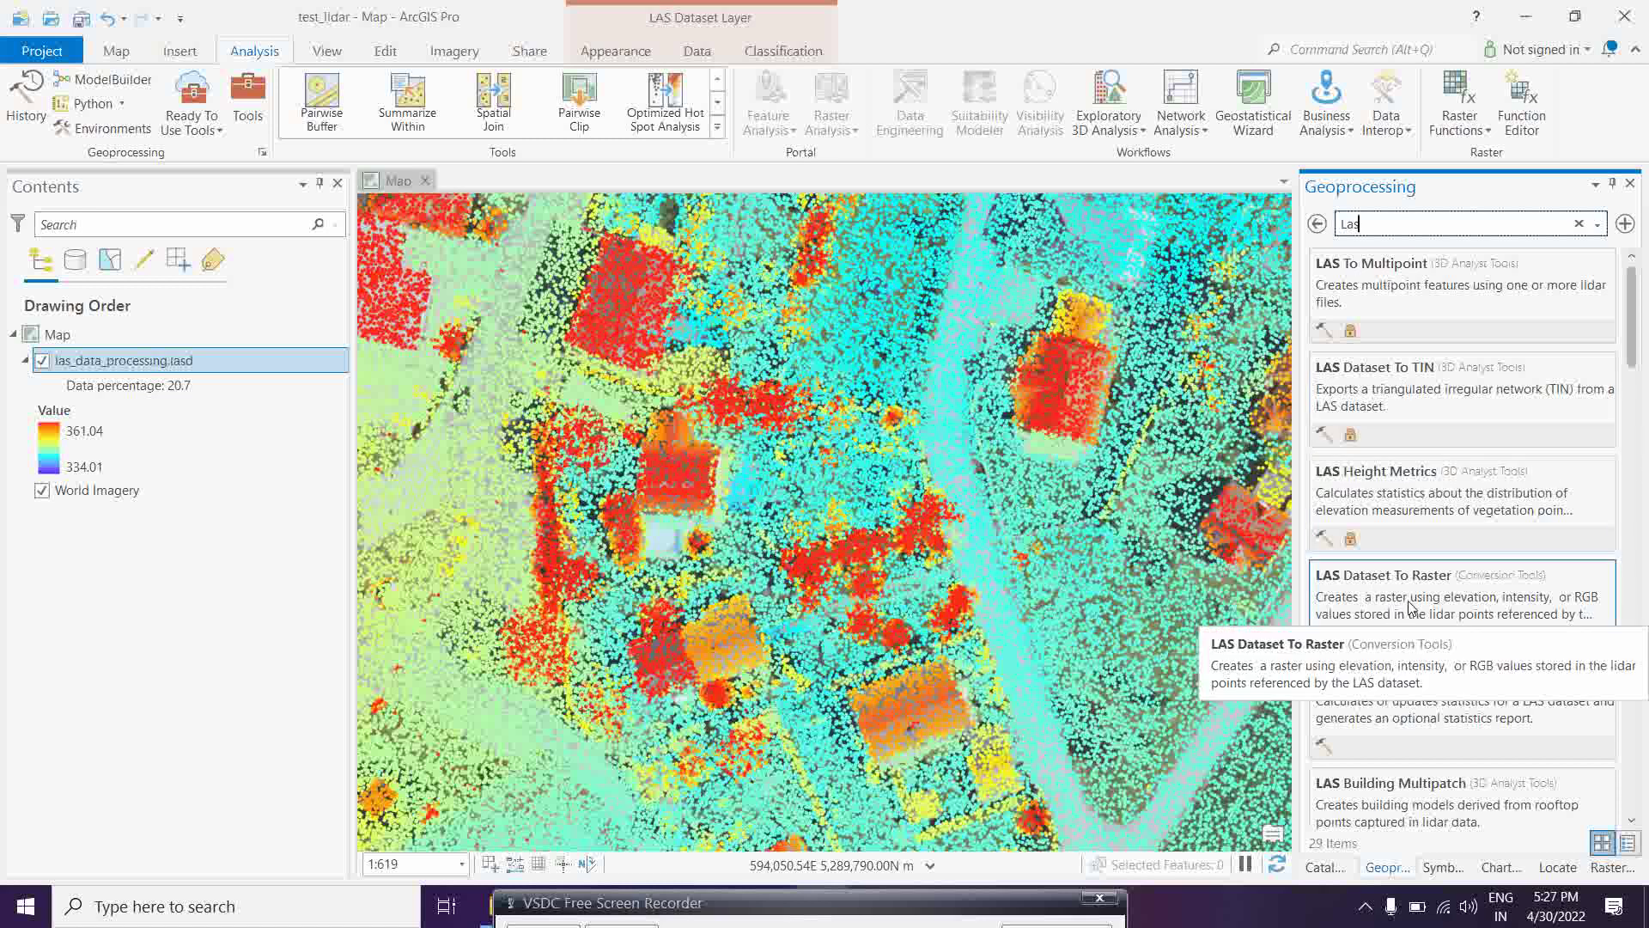
pyautogui.scroll(-1, 1458, 587)
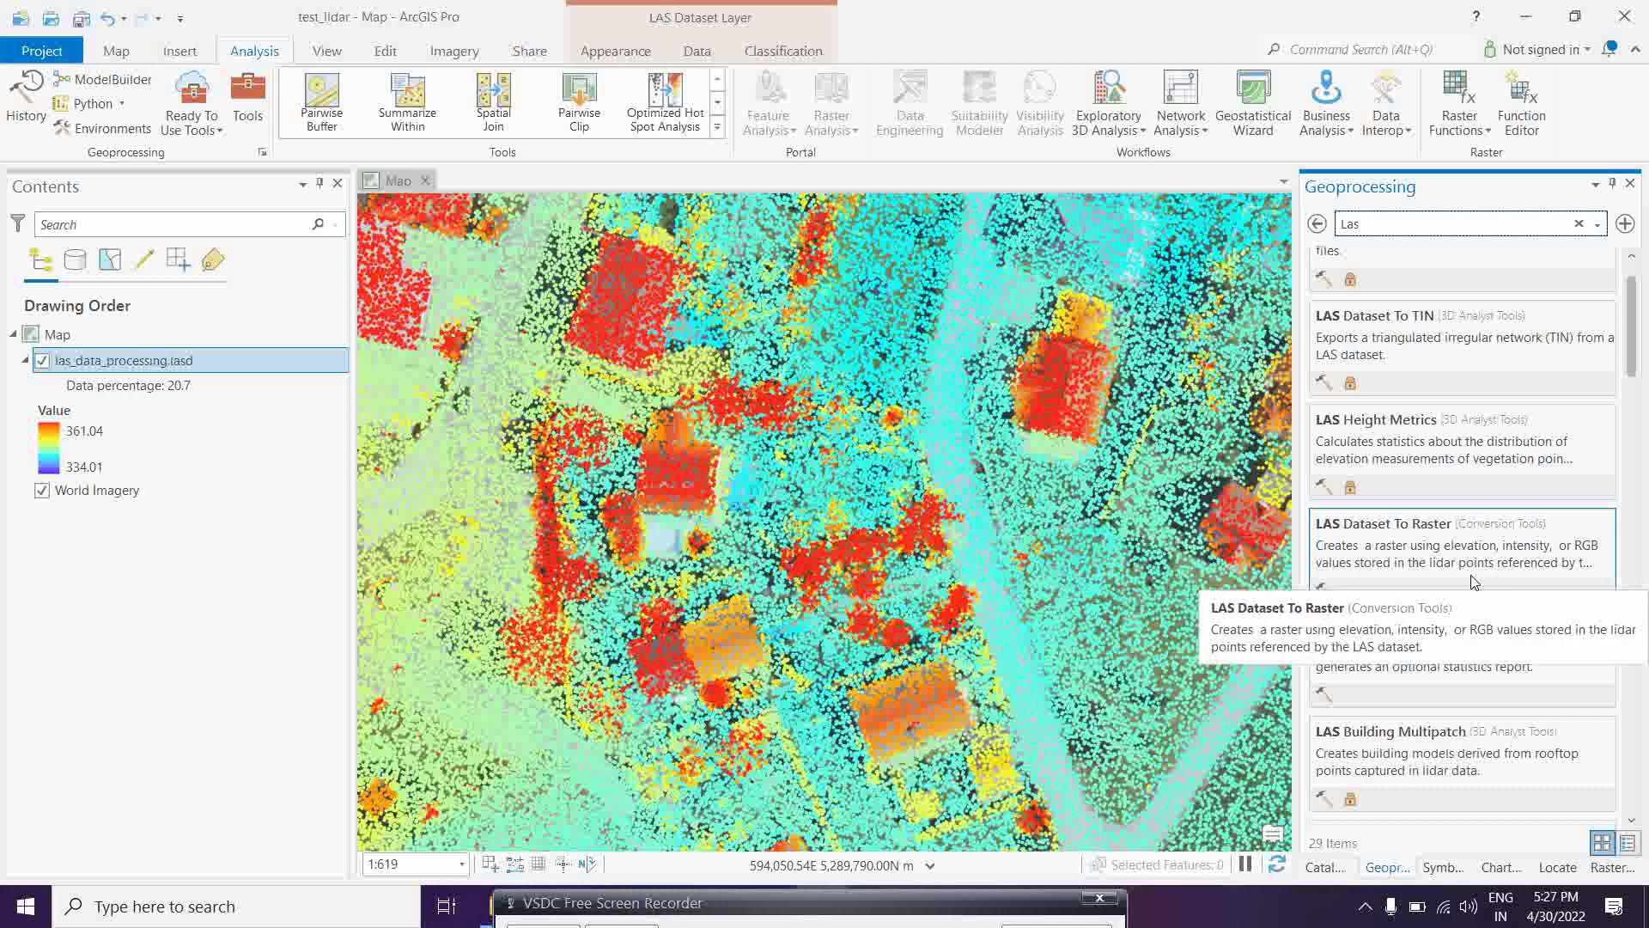
pyautogui.click(1427, 565)
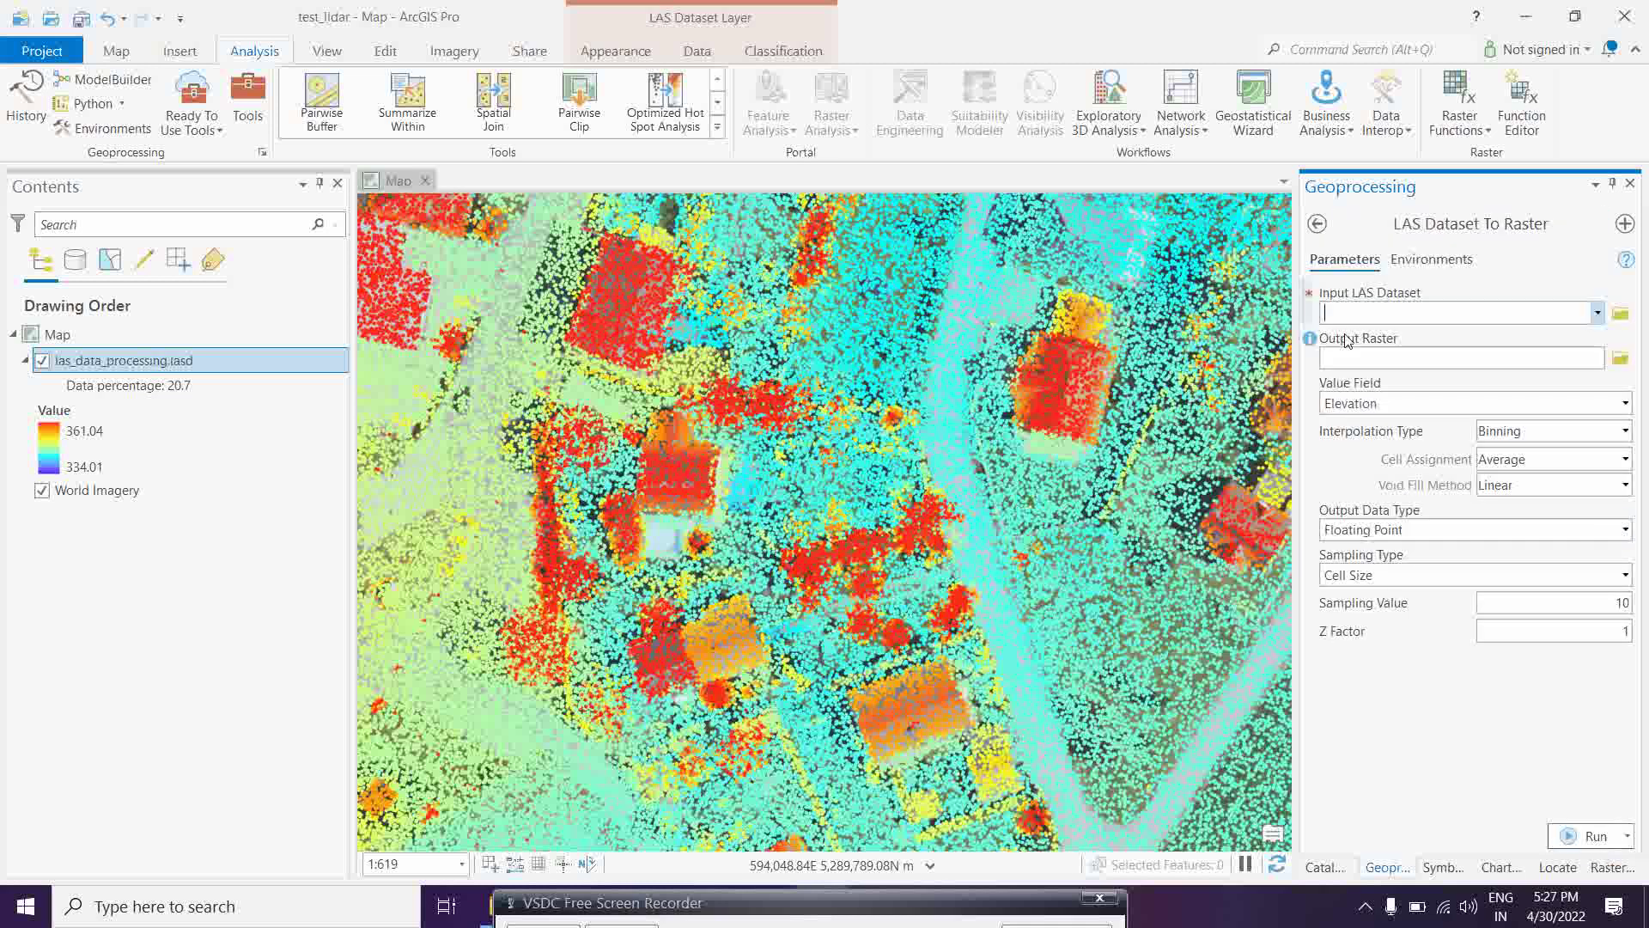
# Use las_data_processing.lasd as the input LAS dataset and set the interpolation type to Triangulation.
pyautogui.click(1598, 314)
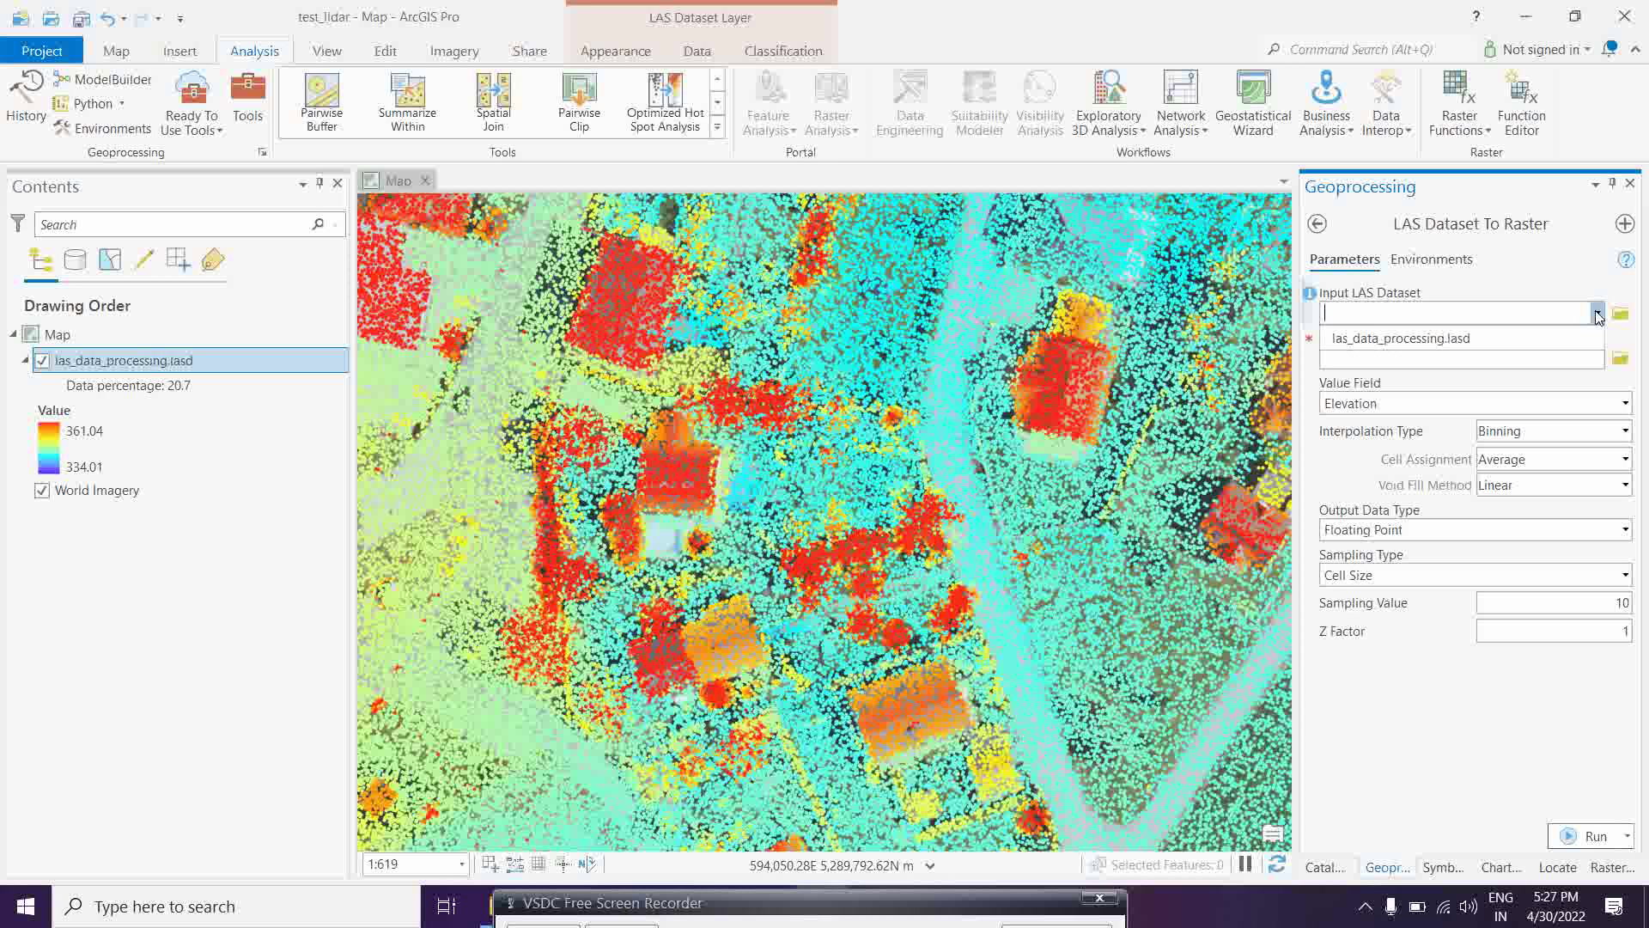
pyautogui.click(1375, 332)
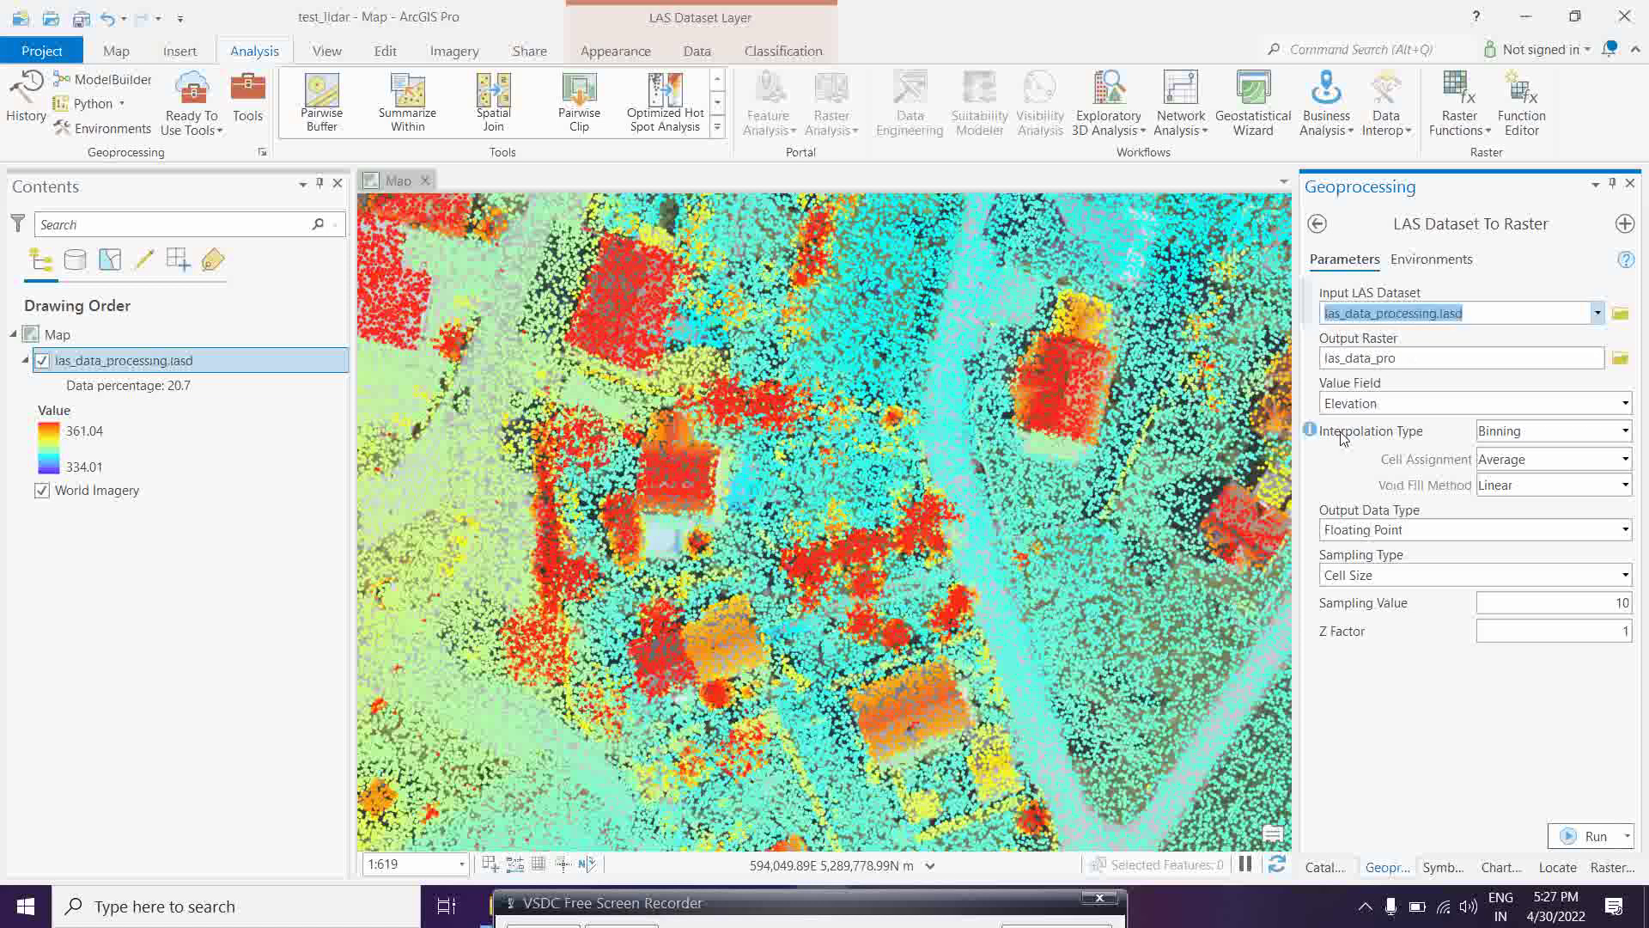
pyautogui.click(1625, 430)
pyautogui.click(1565, 476)
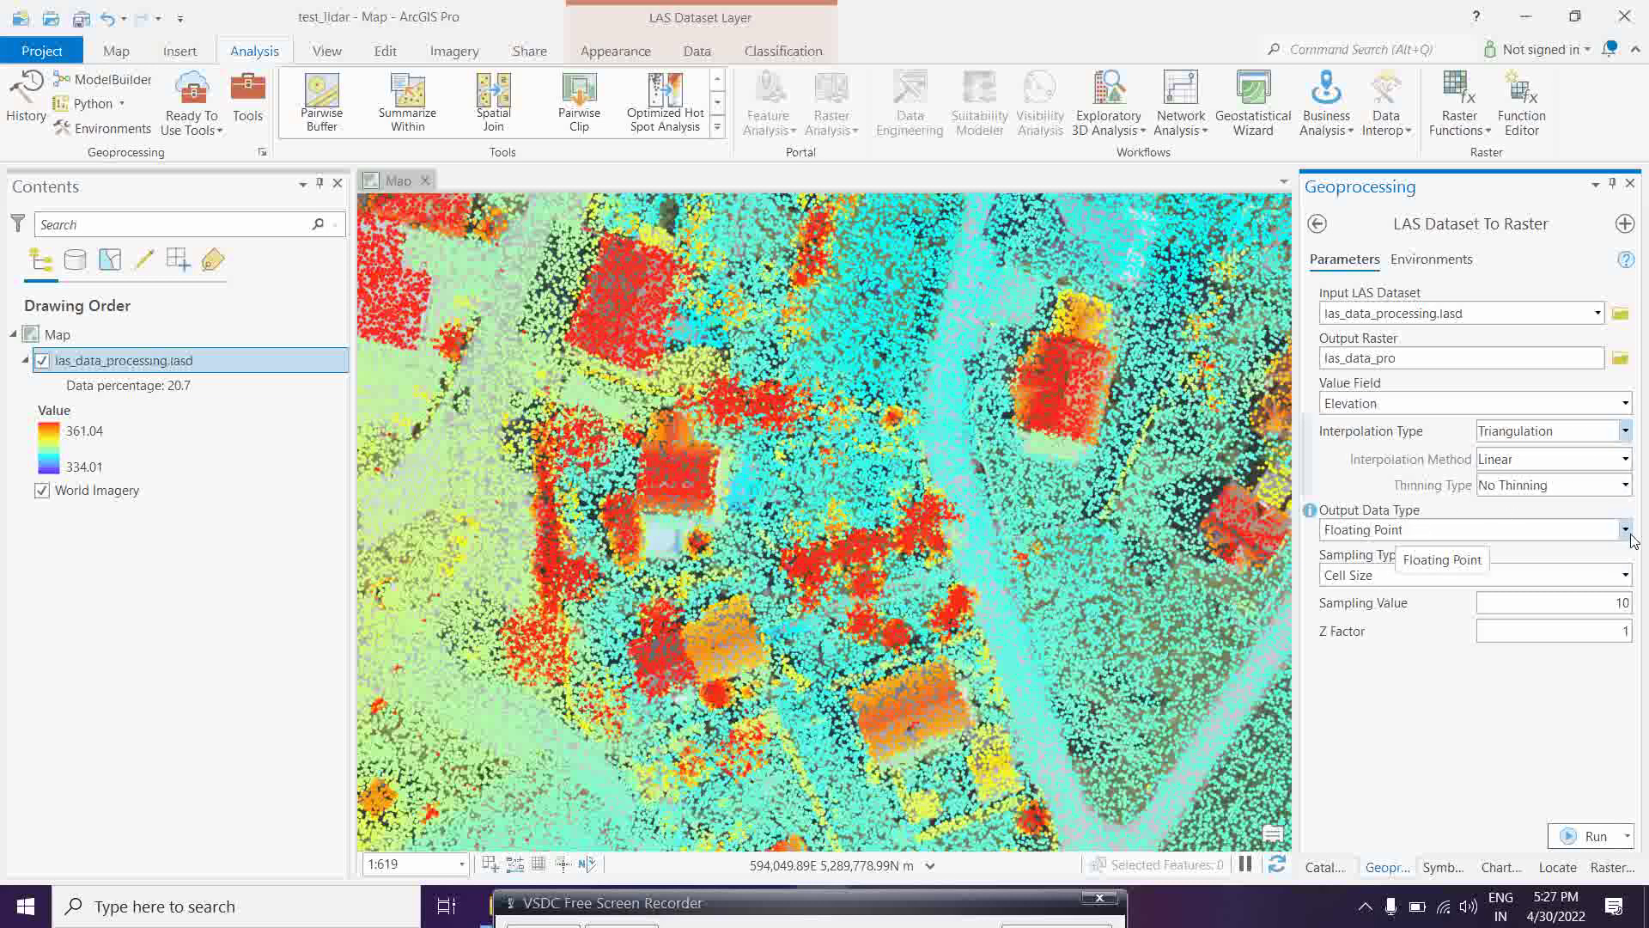
# Set the sampling value to 0.50 and run the LAS Dataset To Raster conversion.
pyautogui.doubleClick(1615, 605)
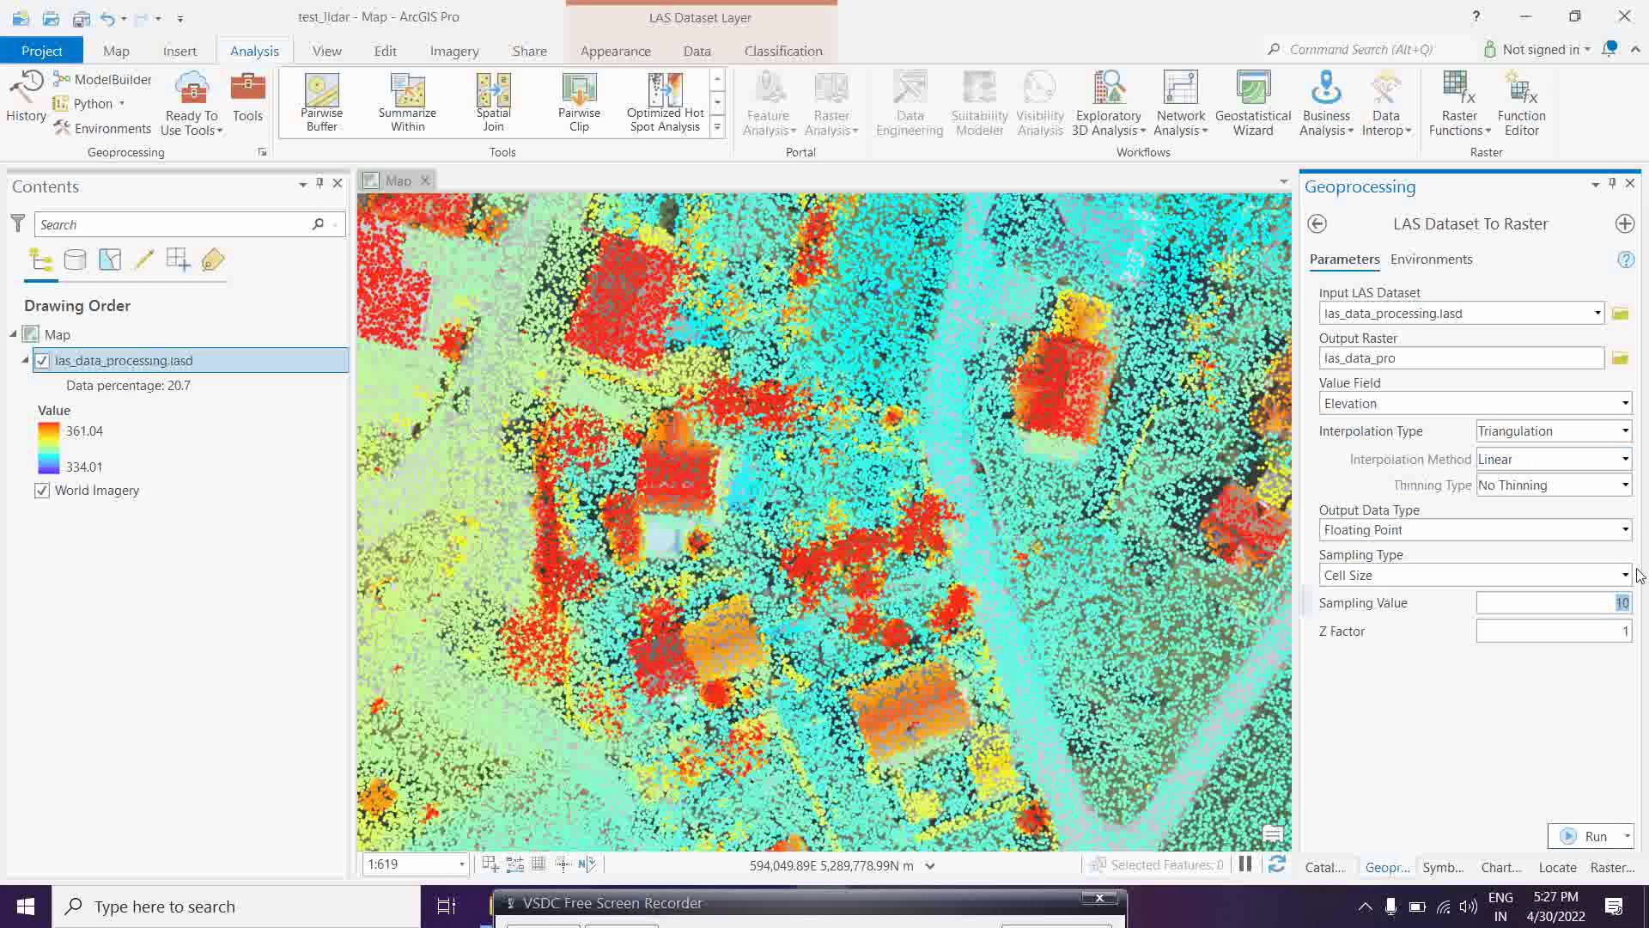
pyautogui.write('0.50')
pyautogui.scroll(-1, 893, 519)
pyautogui.scroll(-2, 893, 520)
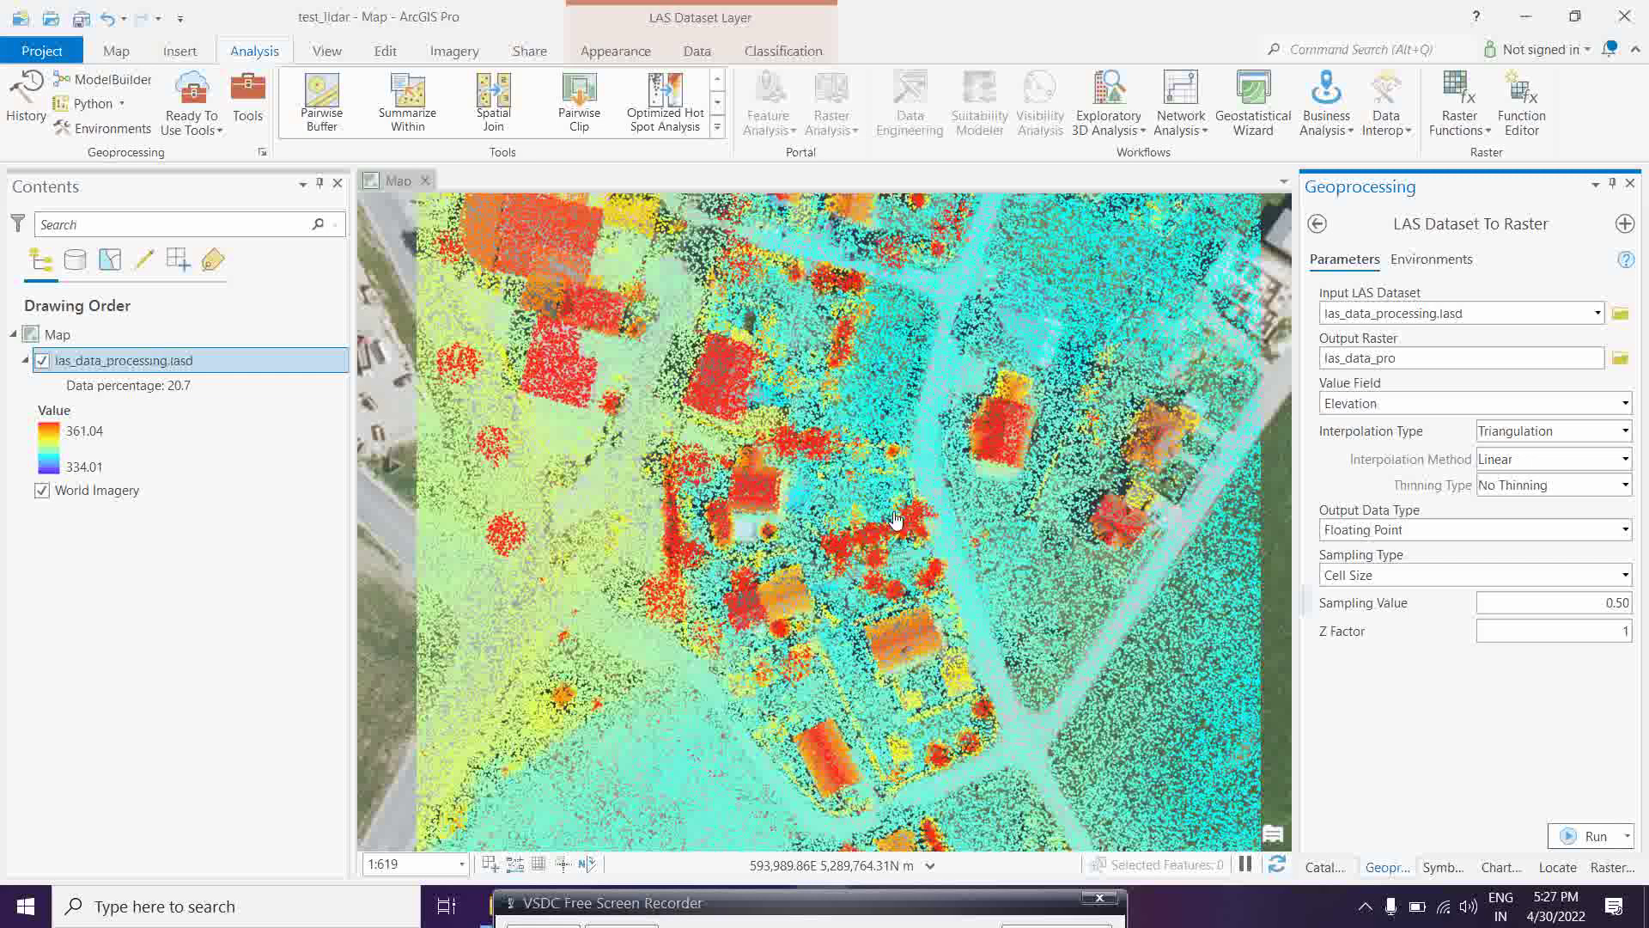
pyautogui.scroll(-2, 965, 530)
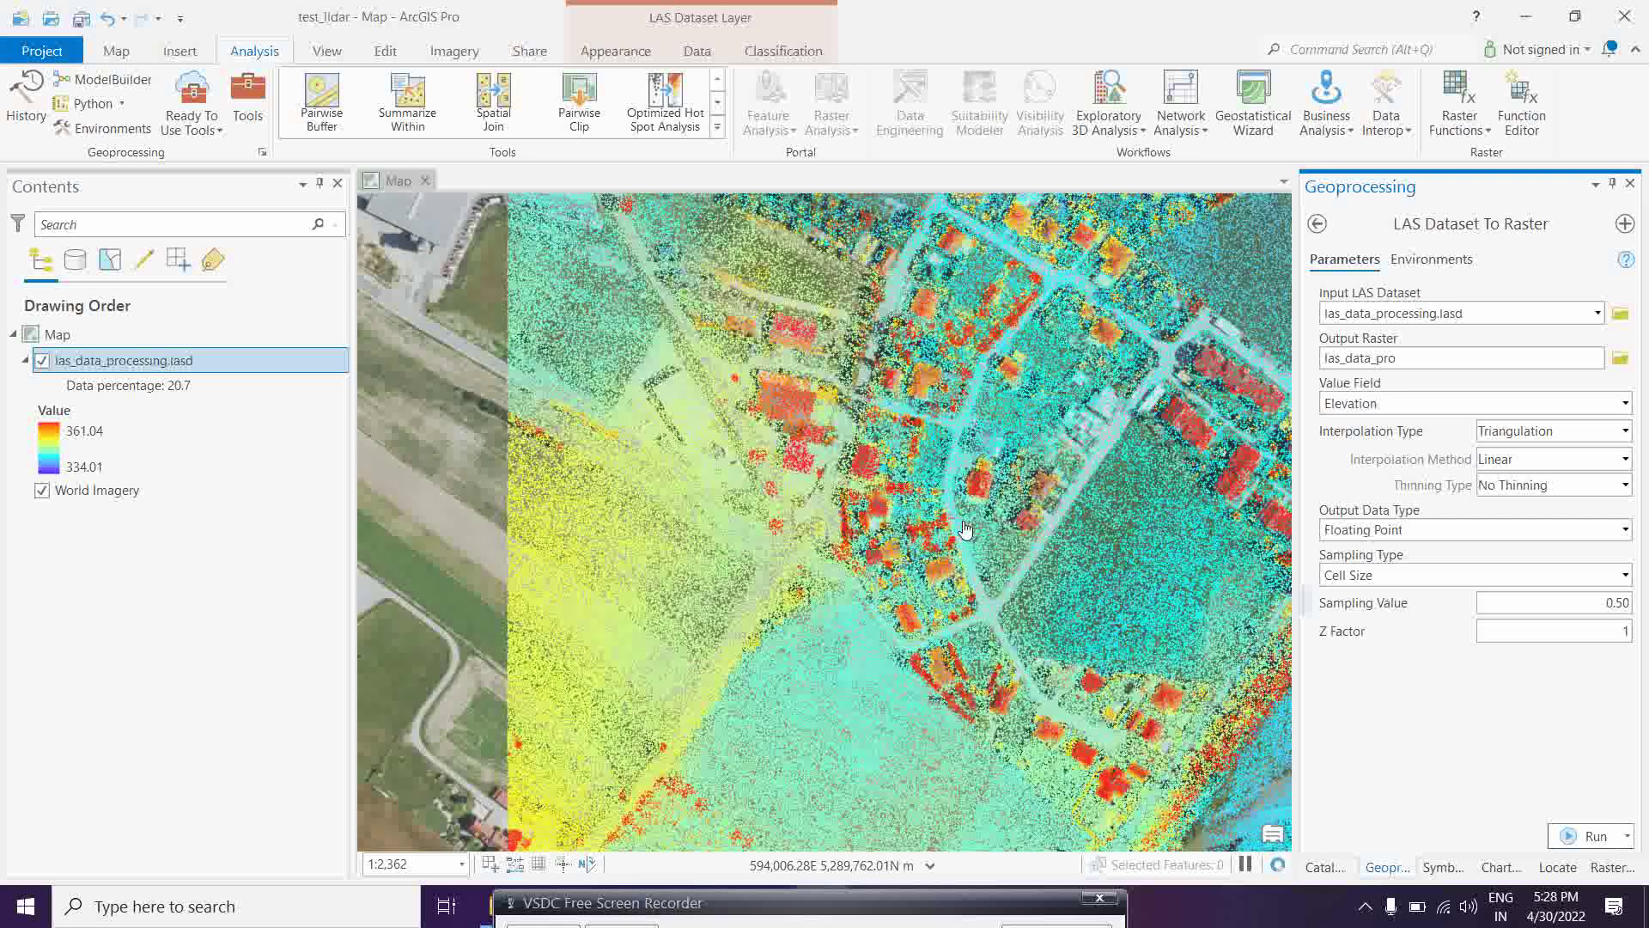
pyautogui.moveTo(965, 530); pyautogui.dragTo(801, 494)
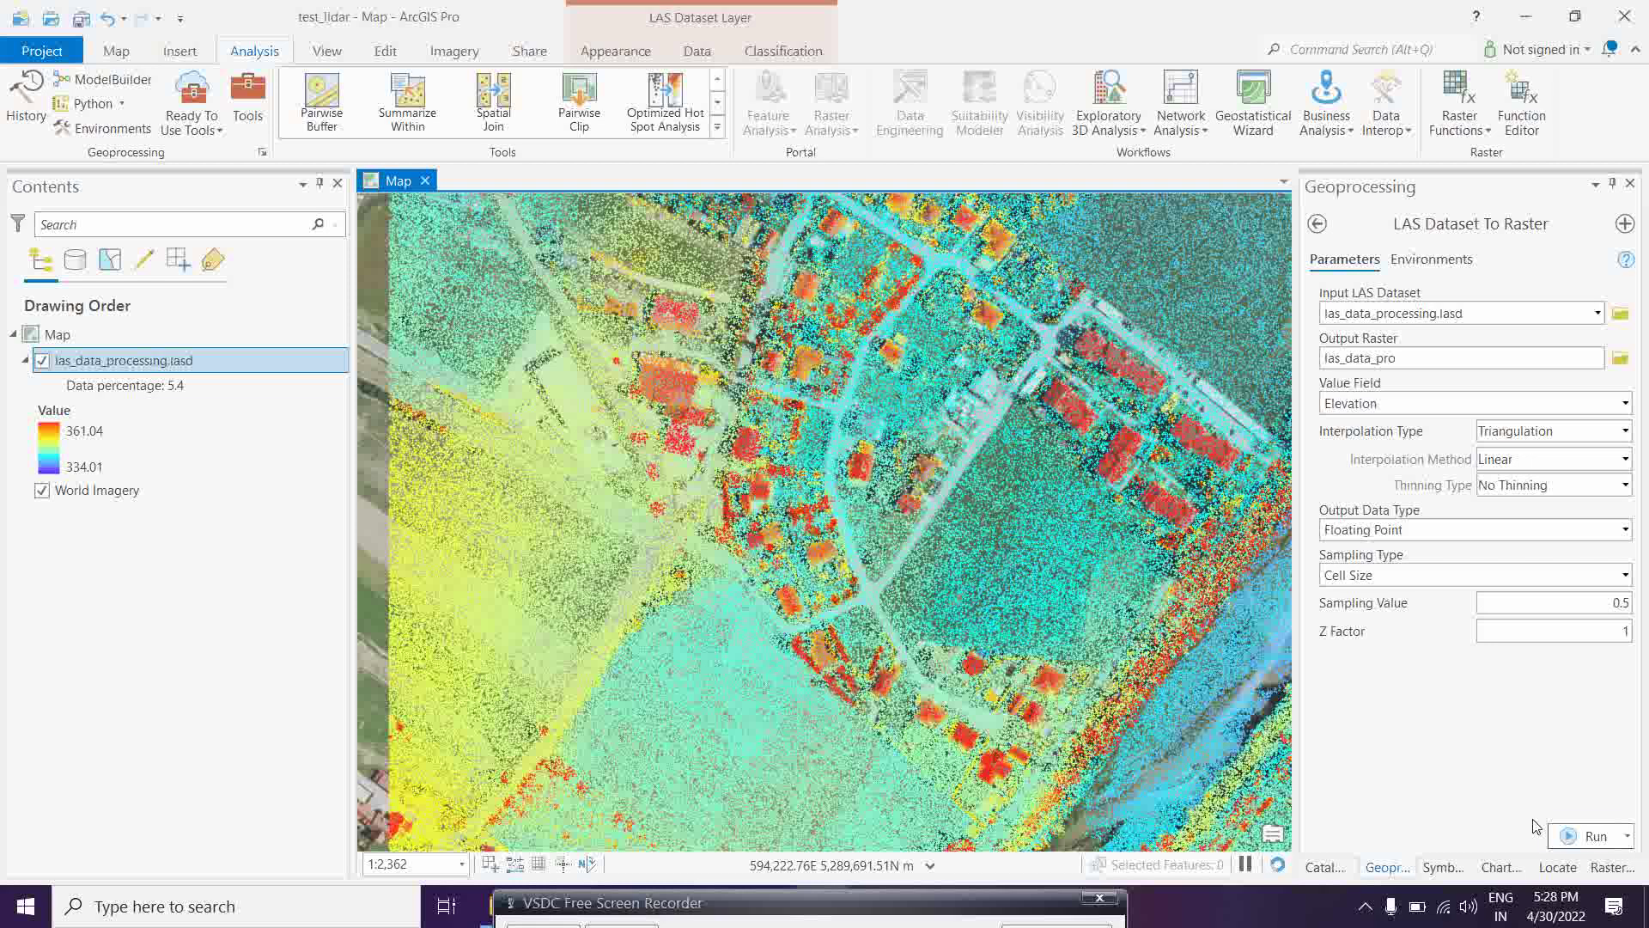
pyautogui.click(1595, 836)
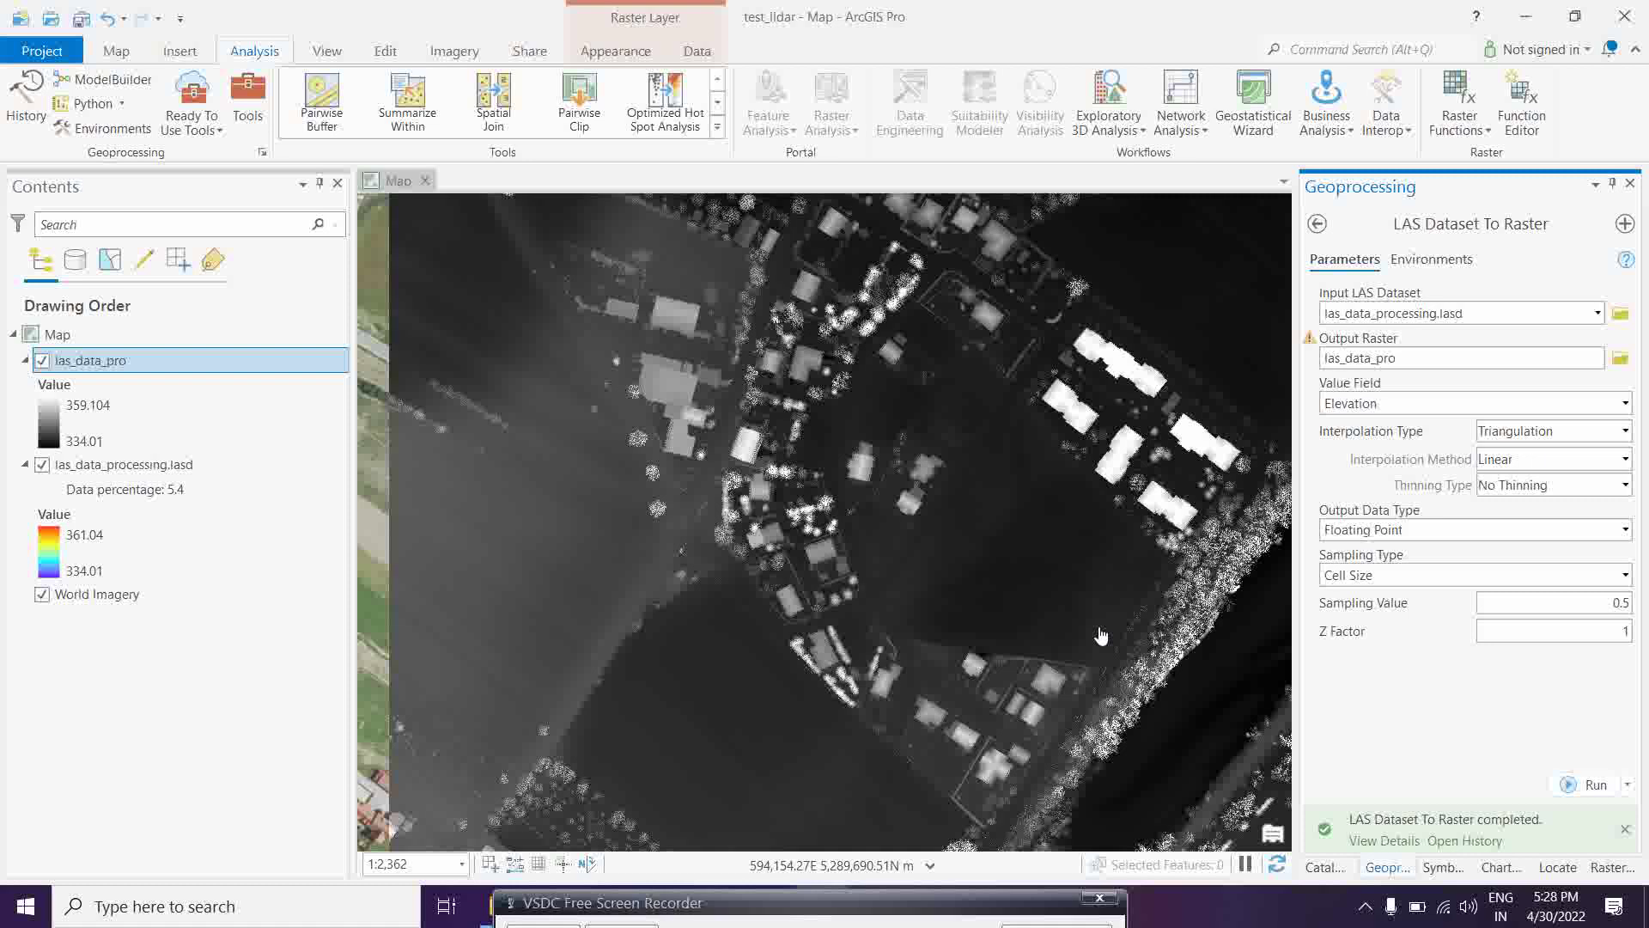
# Examine the buildings, trees and terrain across the las_data_pro elevation raster.
pyautogui.scroll(-3, 851, 436)
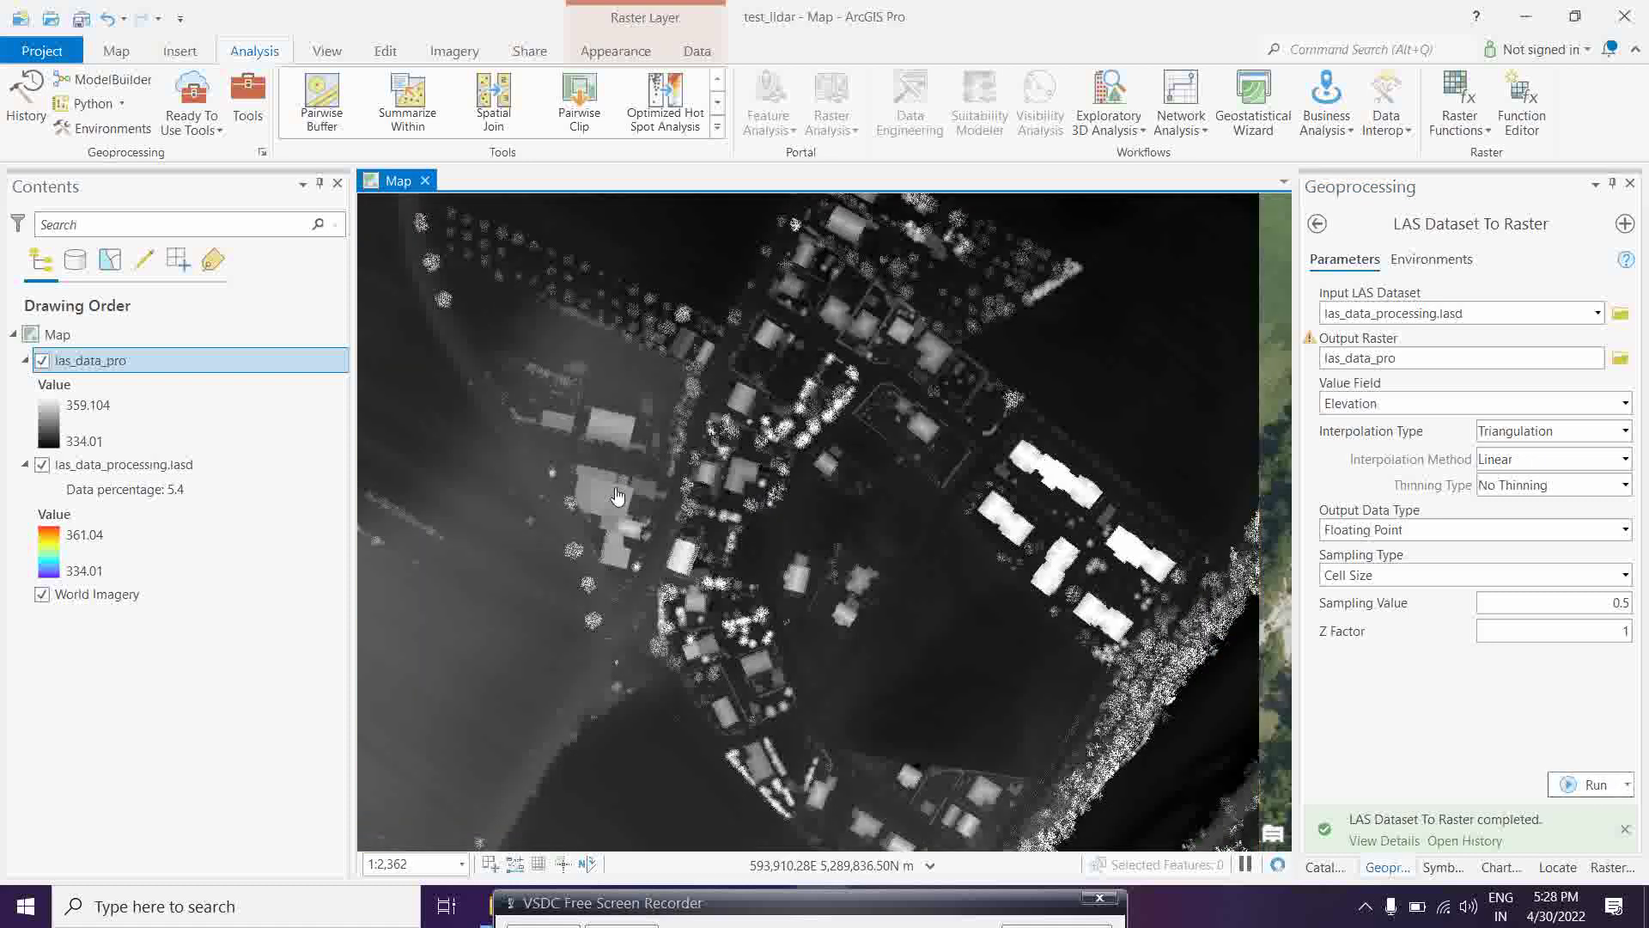
pyautogui.scroll(2, 592, 441)
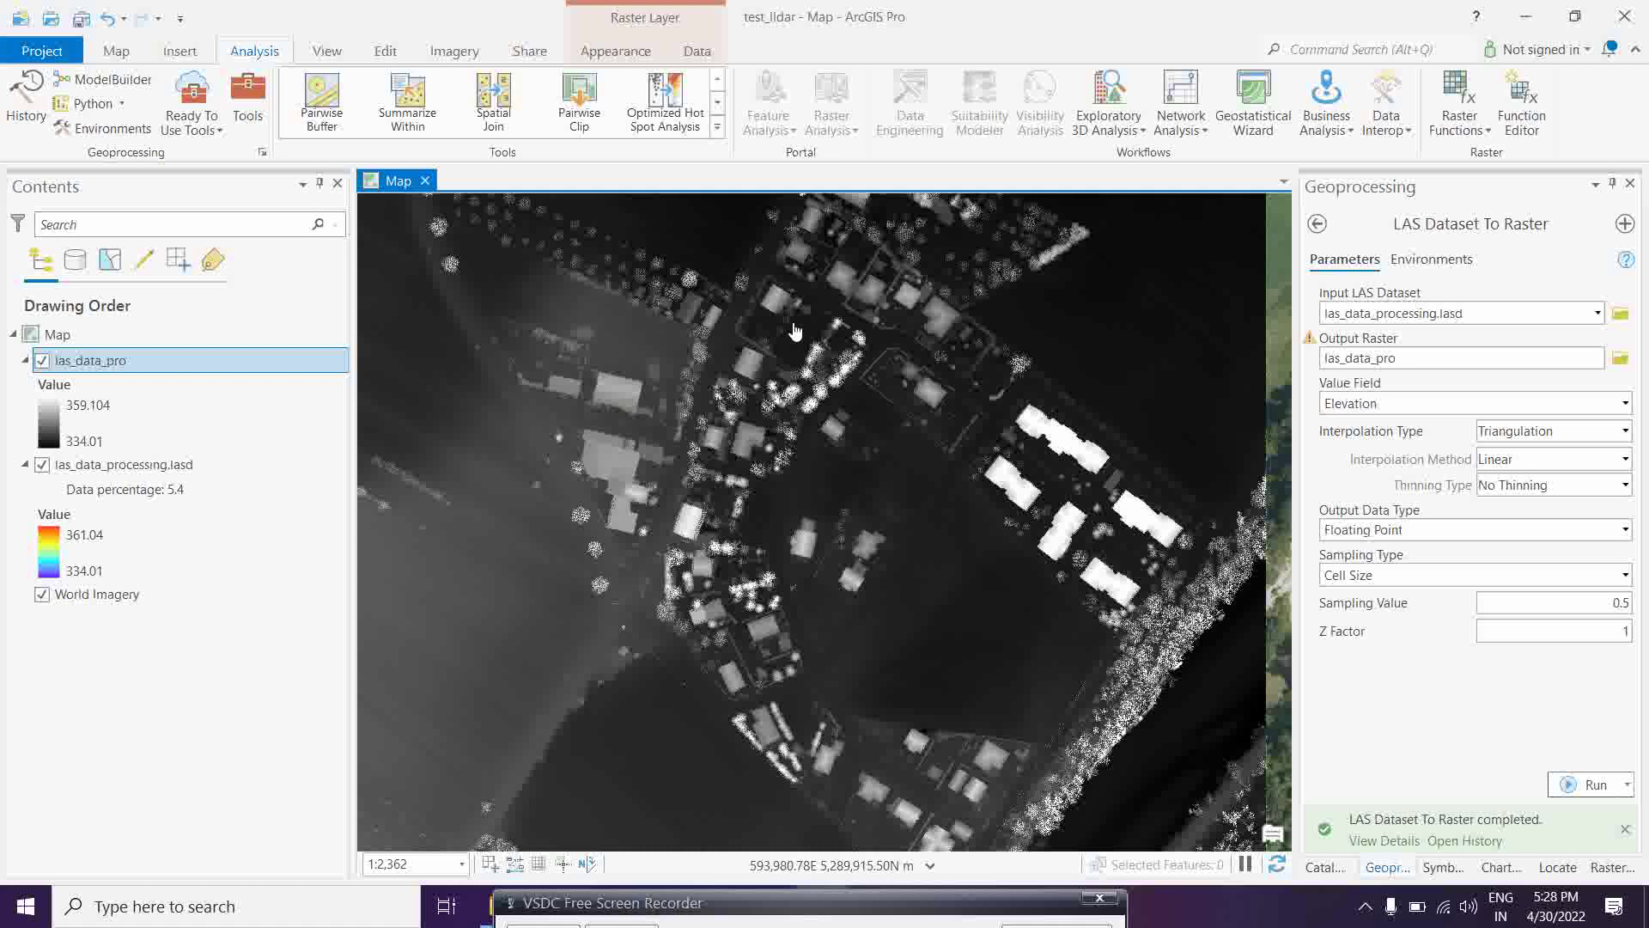
pyautogui.press('Down')
pyautogui.press('Down')
pyautogui.press('Down')
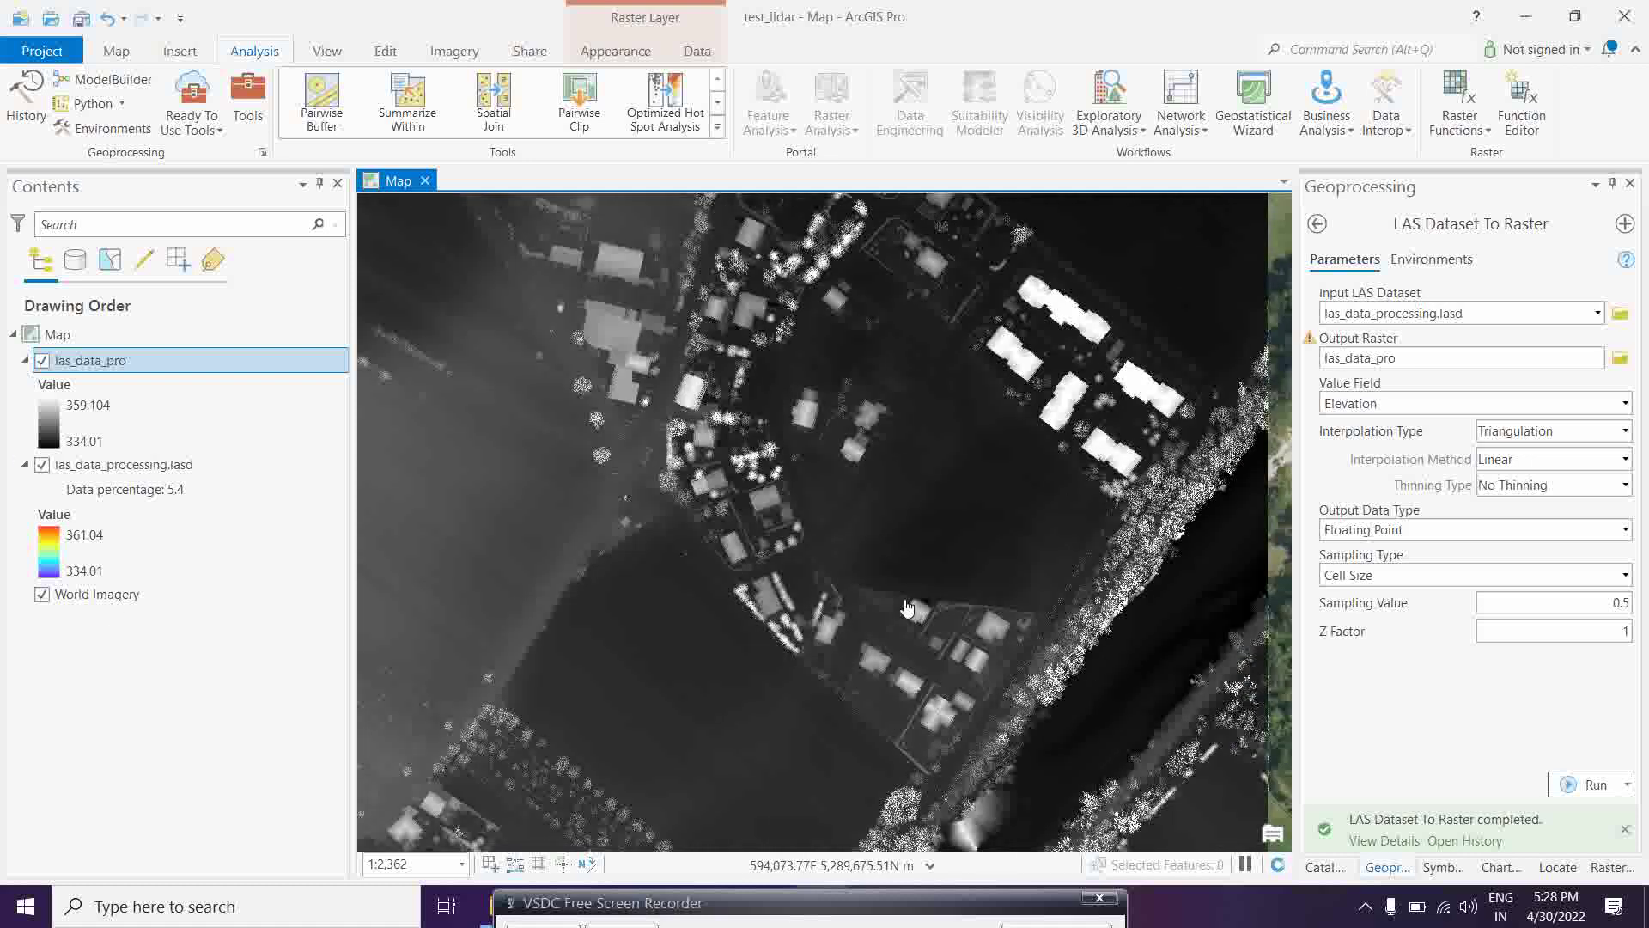
pyautogui.press('Up')
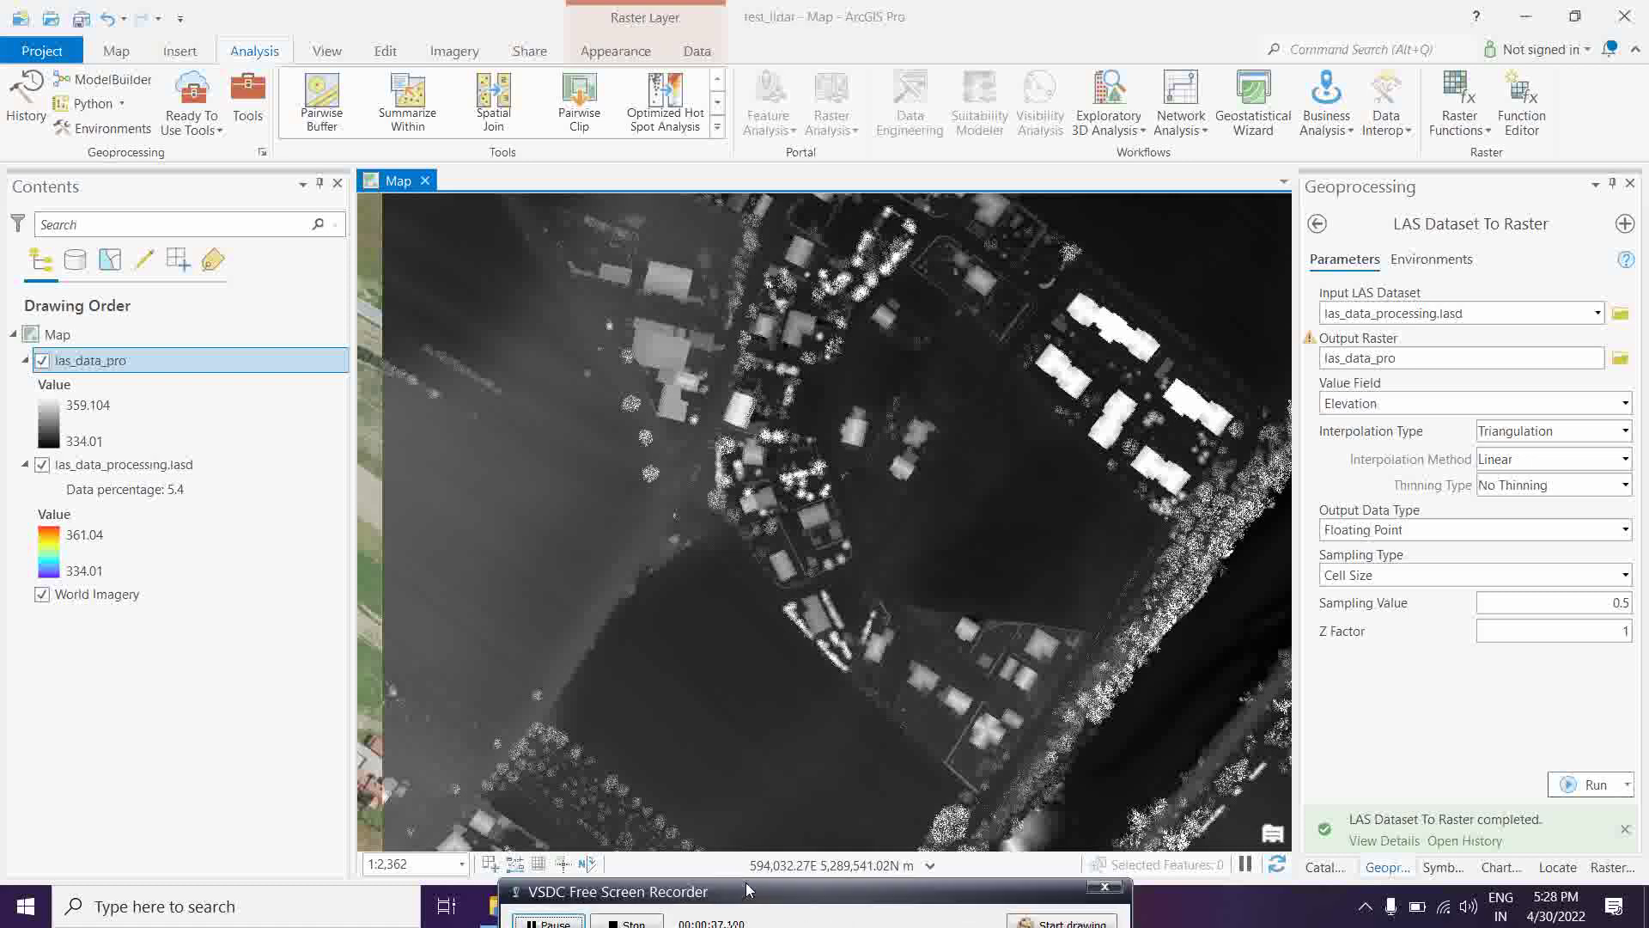
pyautogui.moveTo(739, 902)
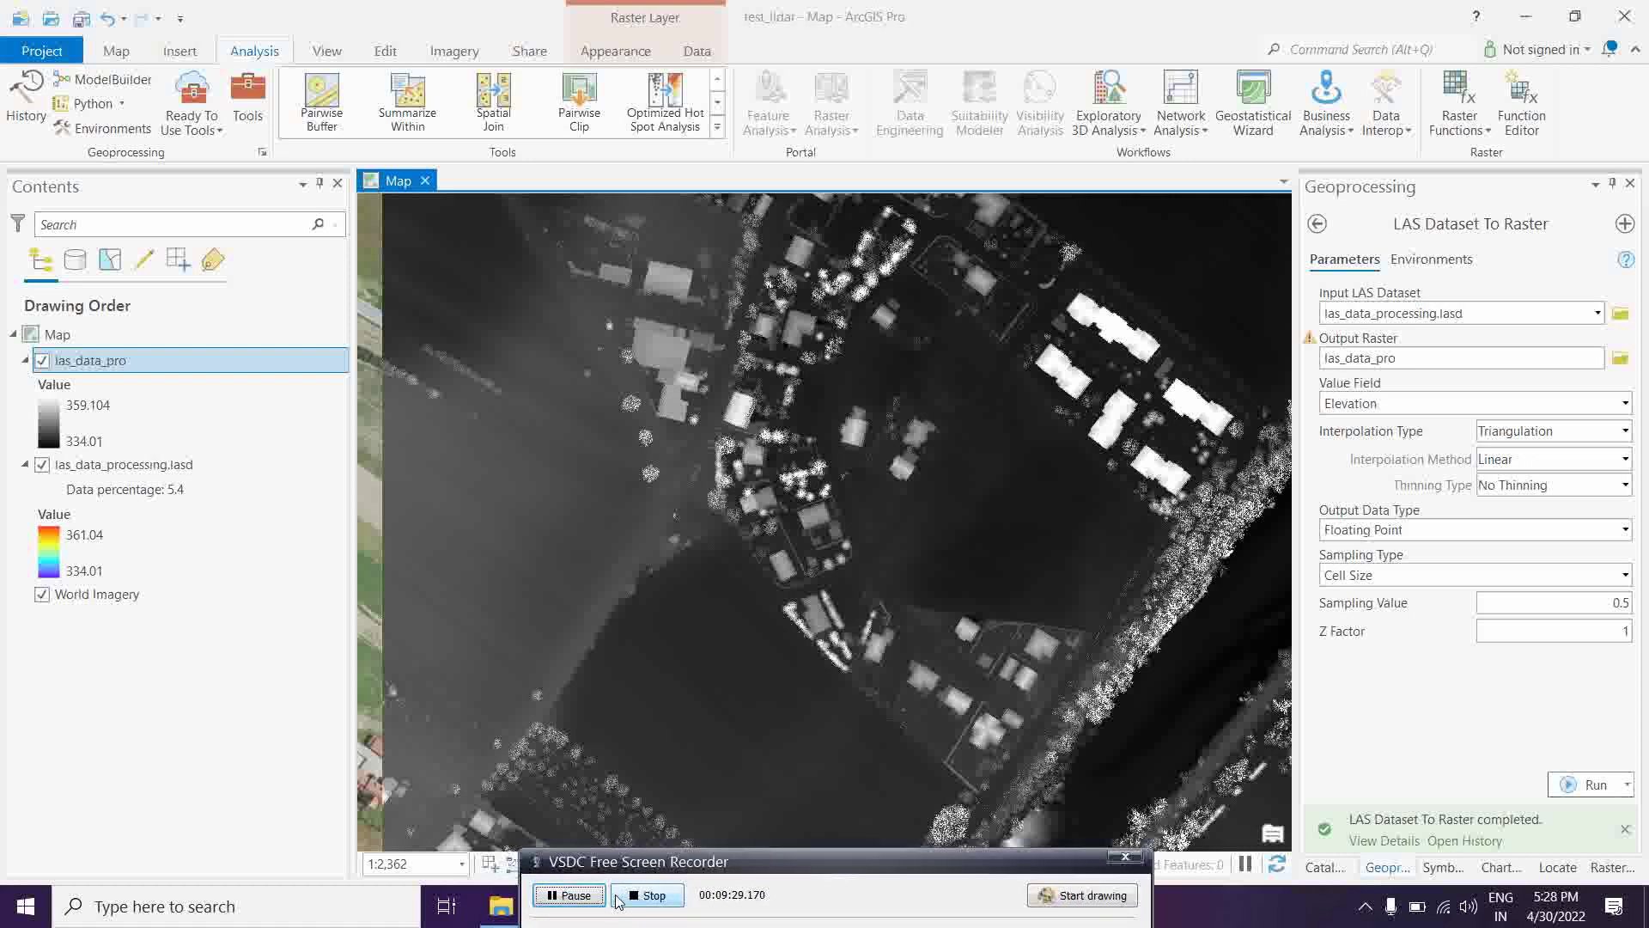